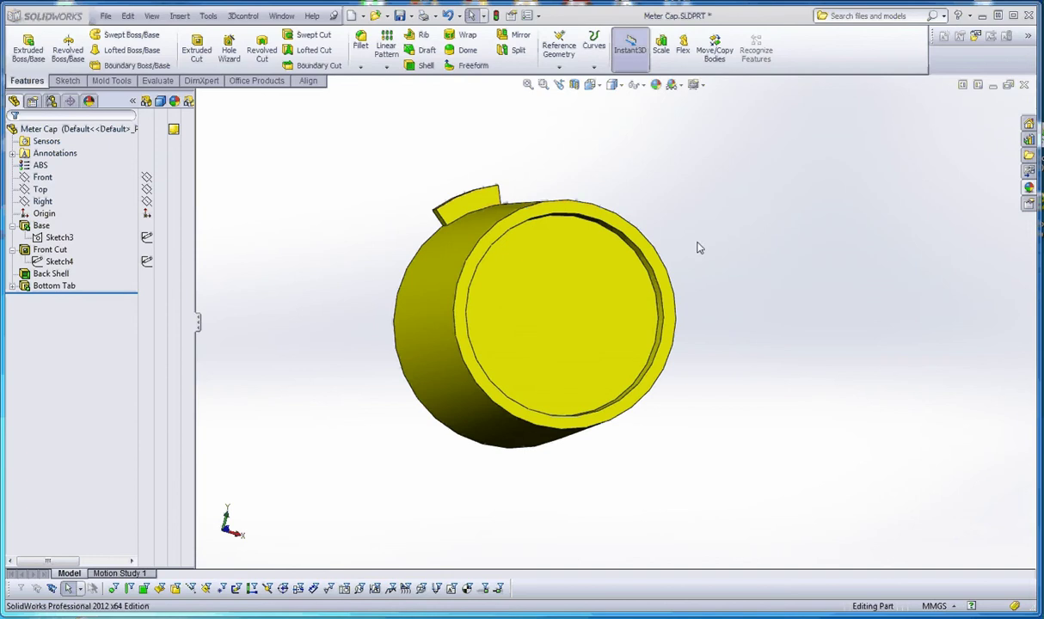
Orbit the meter cap and review the Base, Front Cut and Back Shell features.
mouse_move(533, 357)
middle_mouse_down()
mouse_move(641, 303)
mouse_move(598, 338)
mouse_move(522, 348)
middle_mouse_up()
middle_click_drag(590, 354, 521, 249)
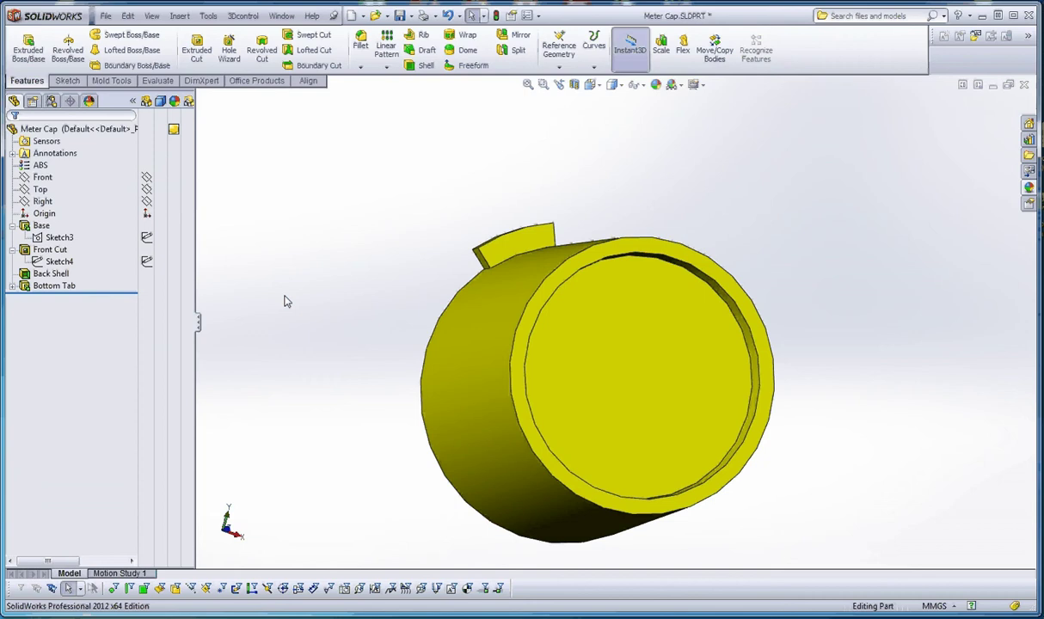
left_click(39, 225)
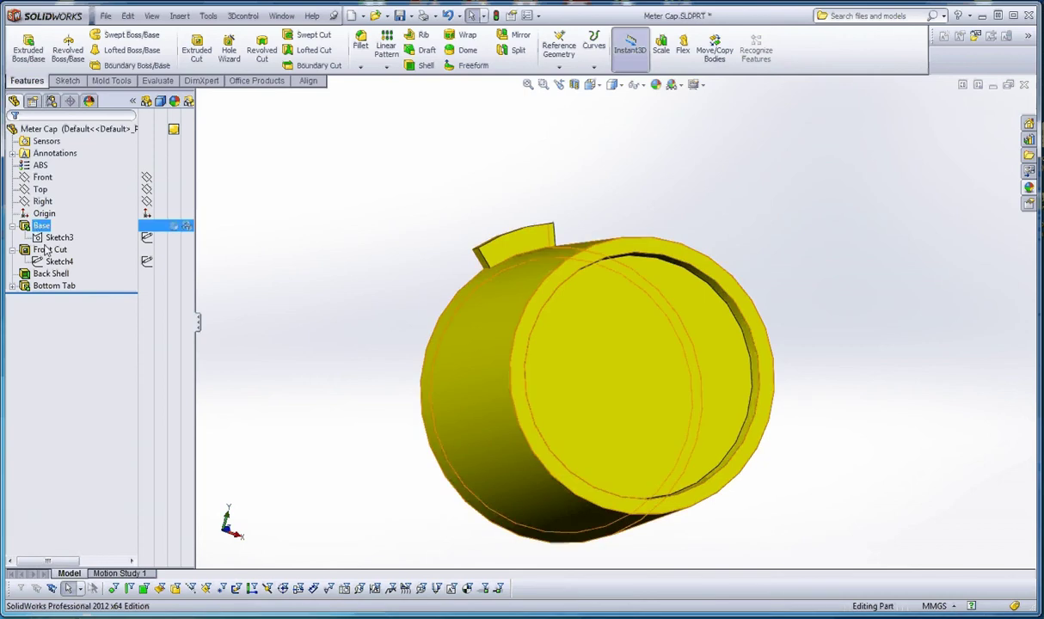
left_click(45, 228)
left_click(57, 250, "ctrl")
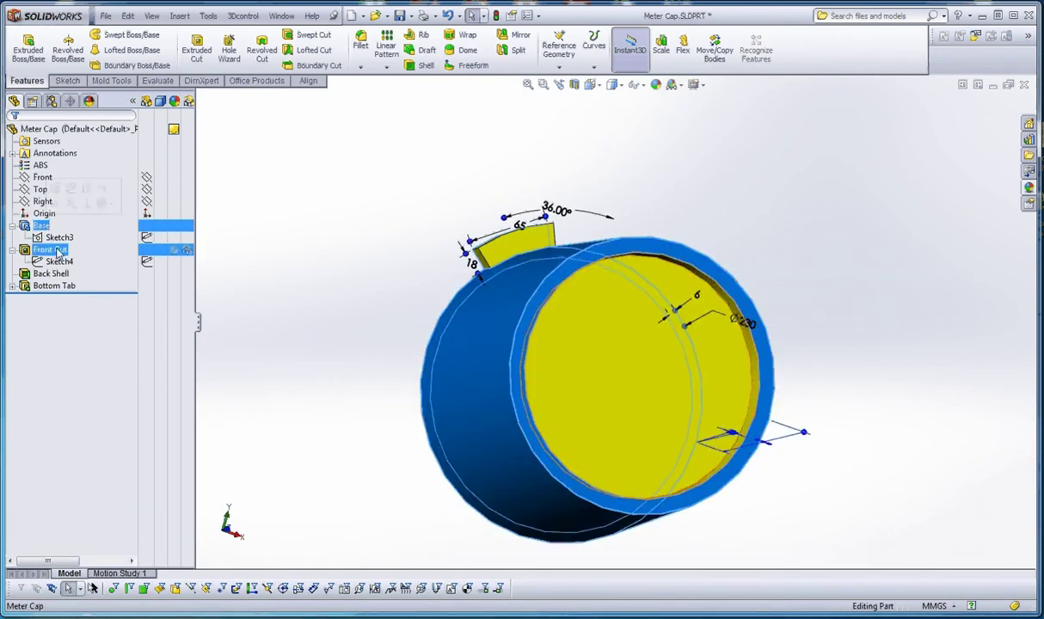
left_click(57, 250)
left_click(52, 273, "ctrl")
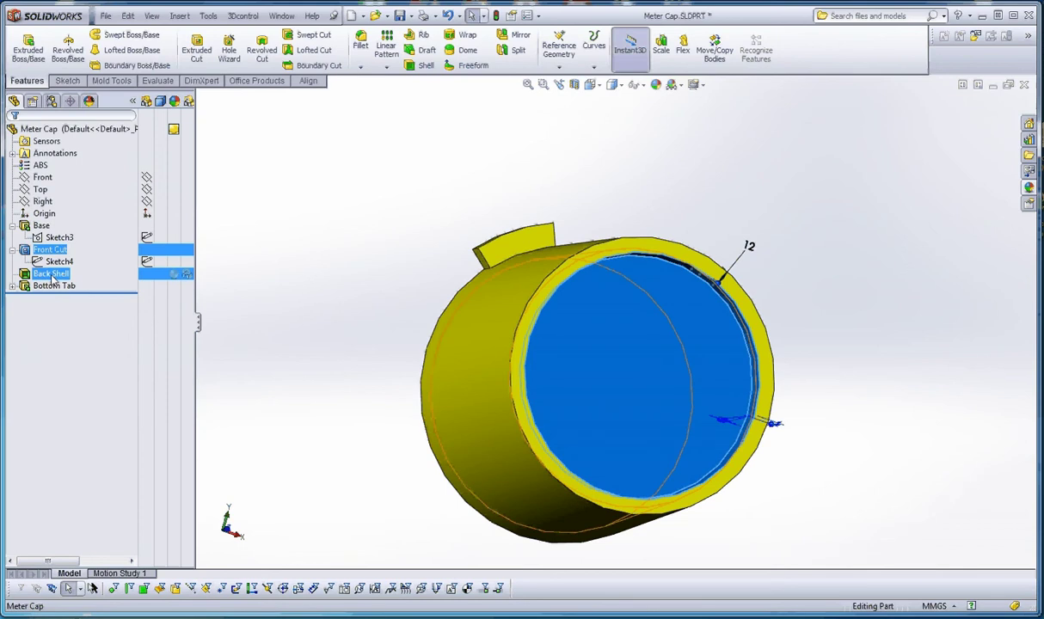
left_click(52, 273)
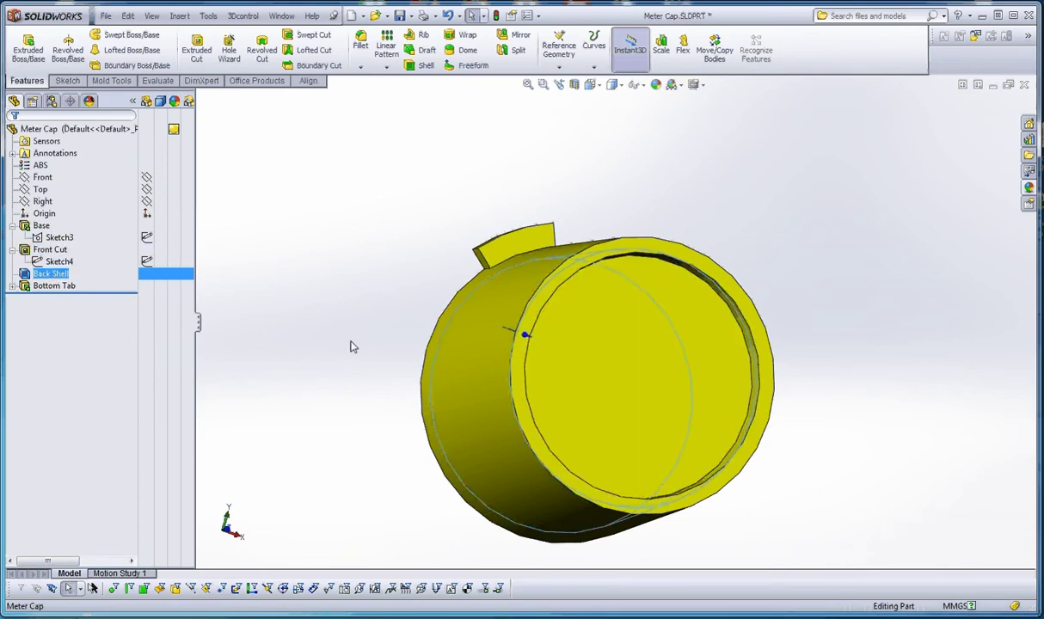
Highlight the Bottom Tab feature, then view the part's round end straight on.
middle_click_drag(350, 347, 340, 268)
left_click(60, 285)
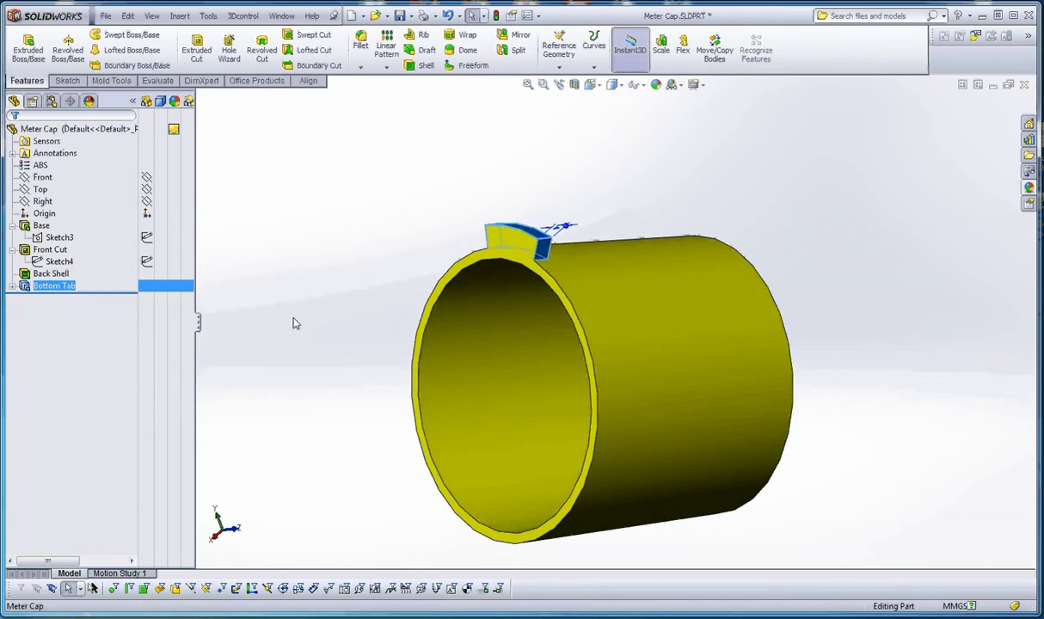
middle_click_drag(292, 324, 163, 310)
left_click(324, 270)
scroll(601, 310, "up", 3)
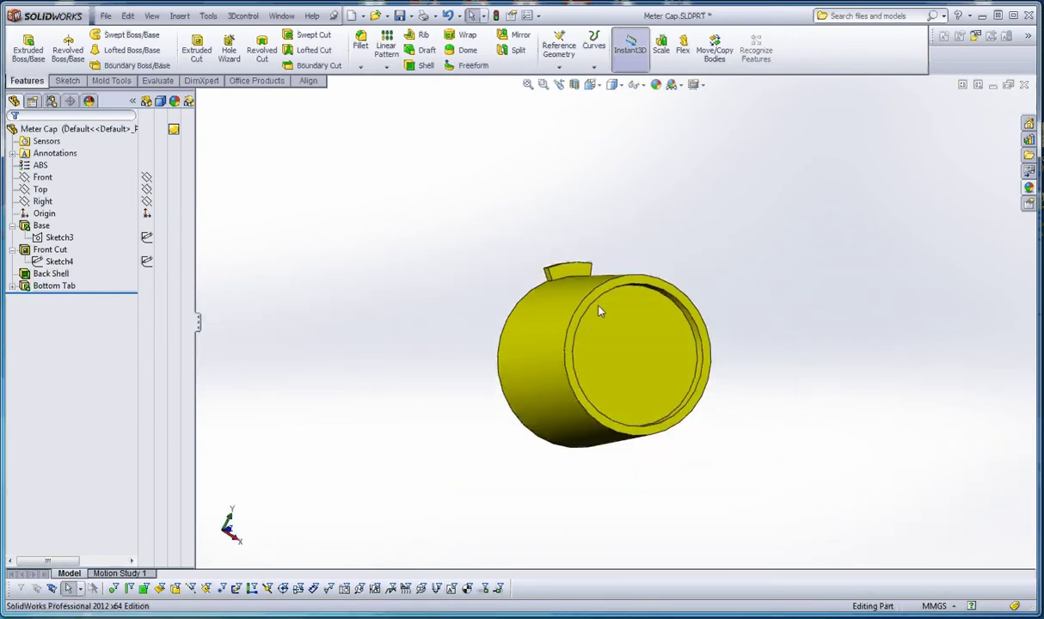
key("ctrl+1")
Show Sketch3 on the model from the FeatureManager tree.
left_click(55, 239)
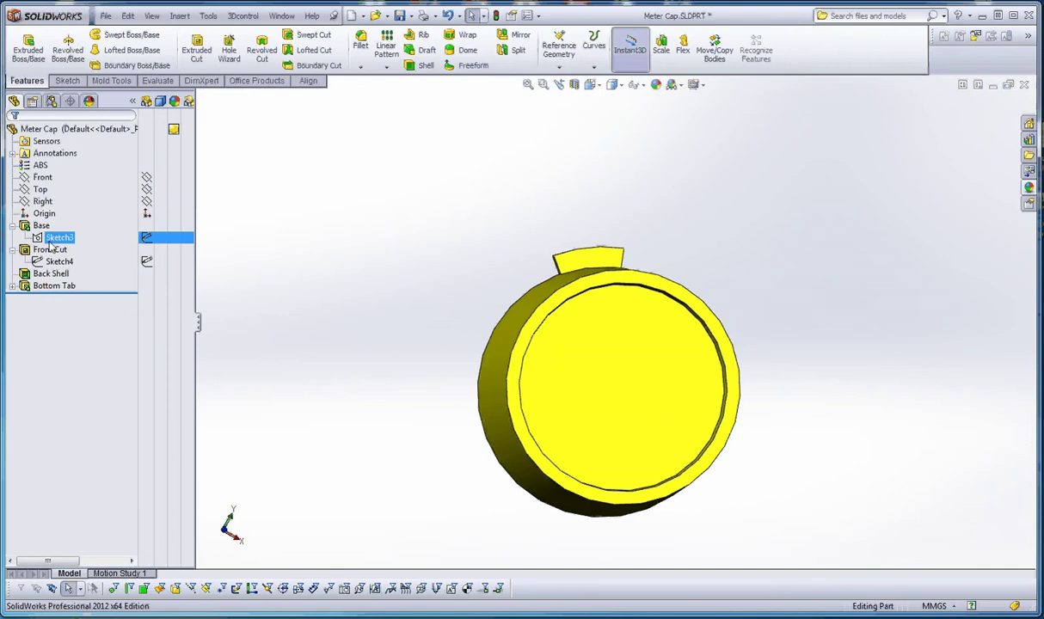
right_click(54, 240)
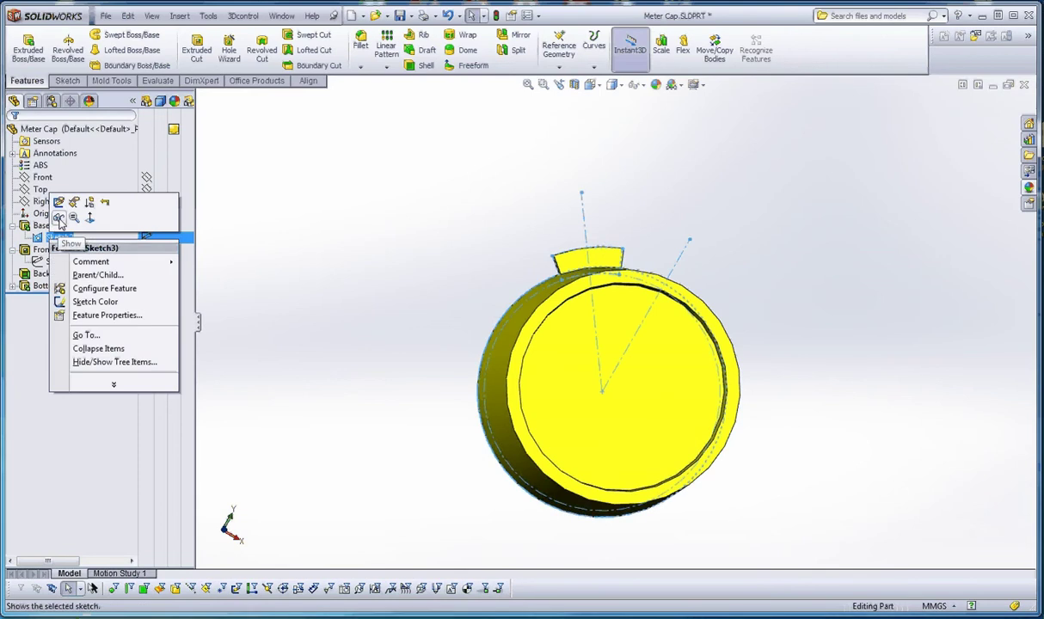
left_click(59, 220)
mouse_move(312, 298)
middle_mouse_down()
mouse_move(357, 310)
mouse_move(351, 318)
middle_mouse_up()
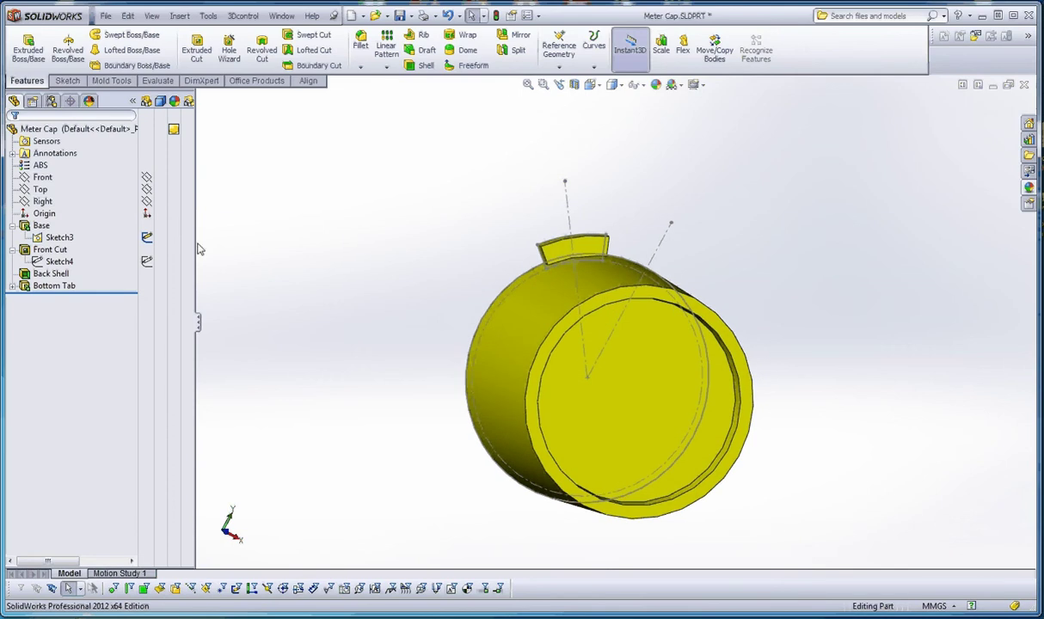
Open Sketch3 for editing.
left_click(53, 236)
right_click(53, 235)
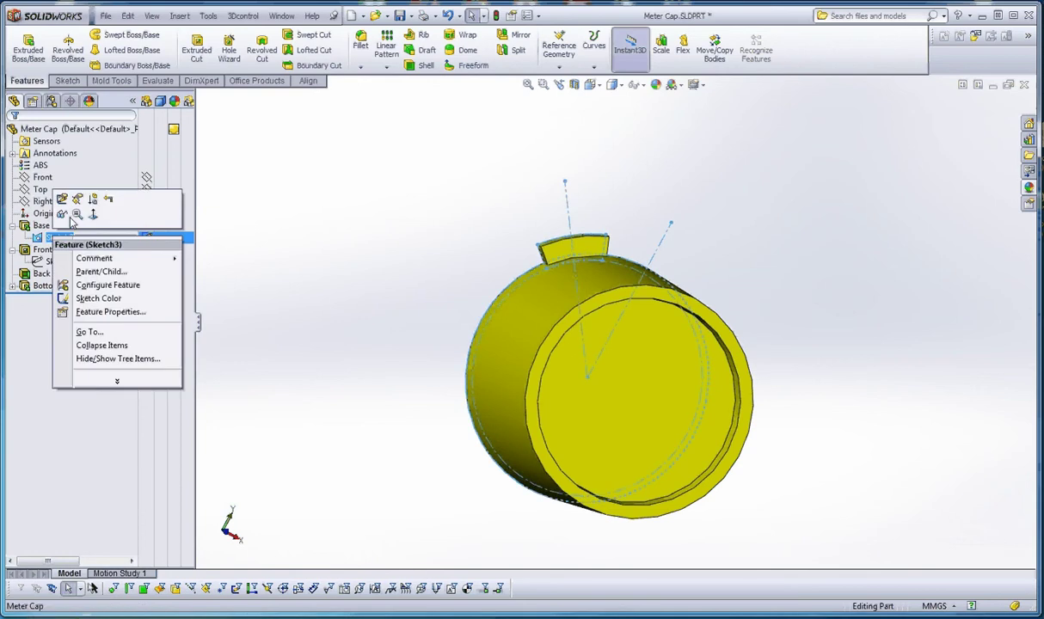
left_click(74, 209)
scroll(582, 249, "down", 5)
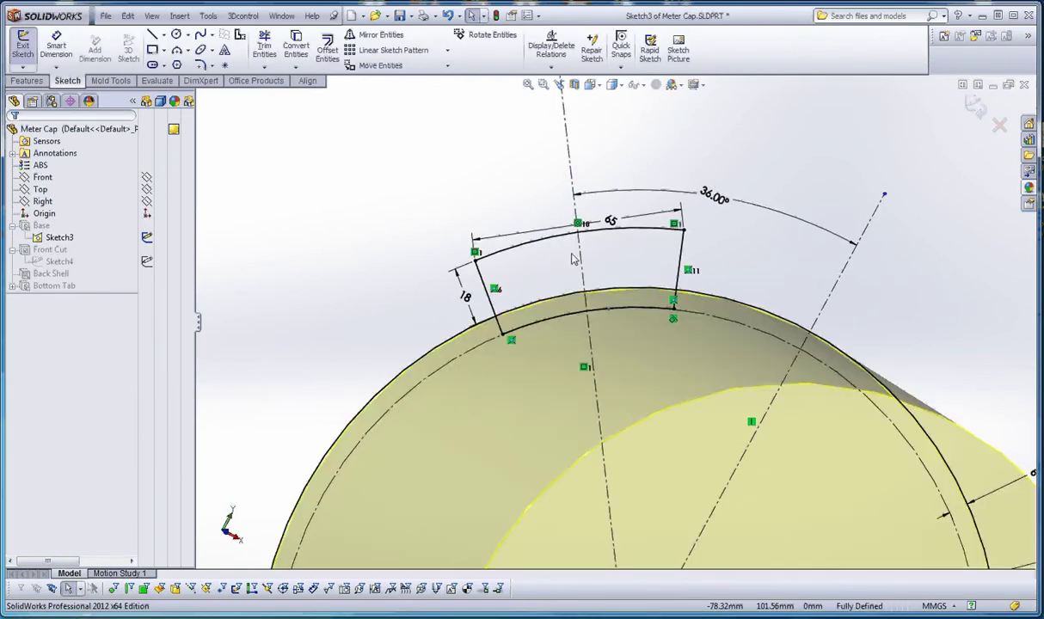
Place a sketch point on the tab's centreline.
left_click(225, 66)
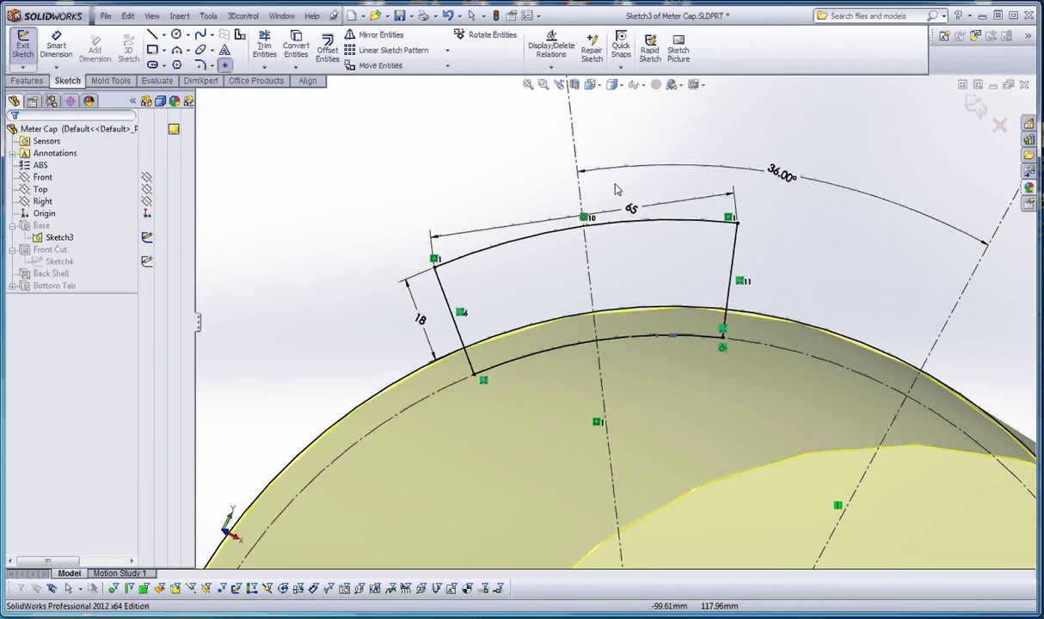
left_click(595, 264)
key("Escape")
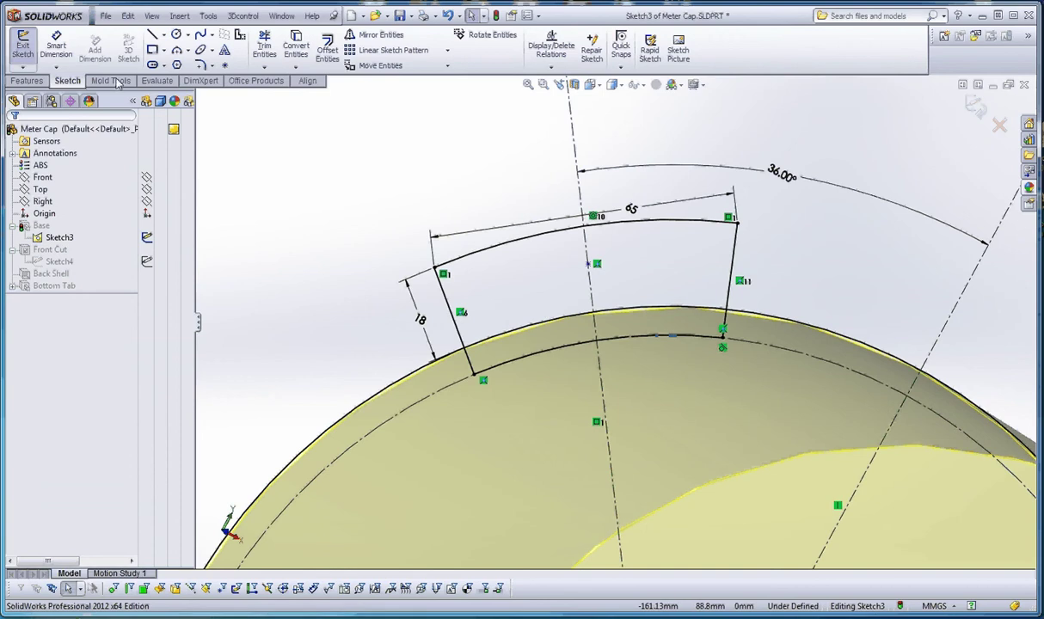
Dimension the new point to the outer circle, accepting the 125.05 distance.
key("d")
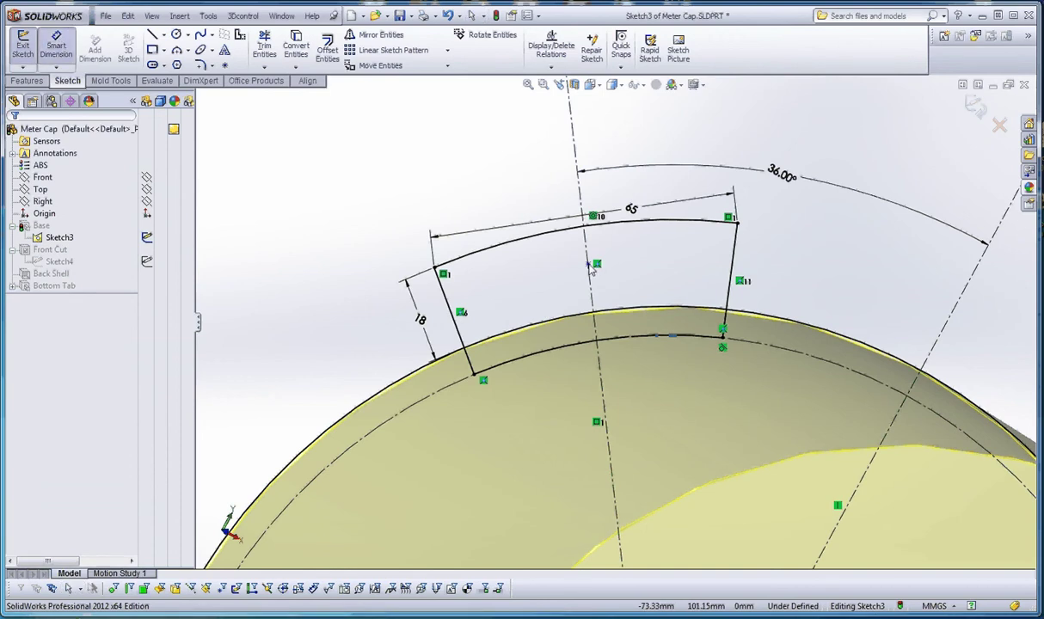
left_click(591, 266)
left_click(585, 308)
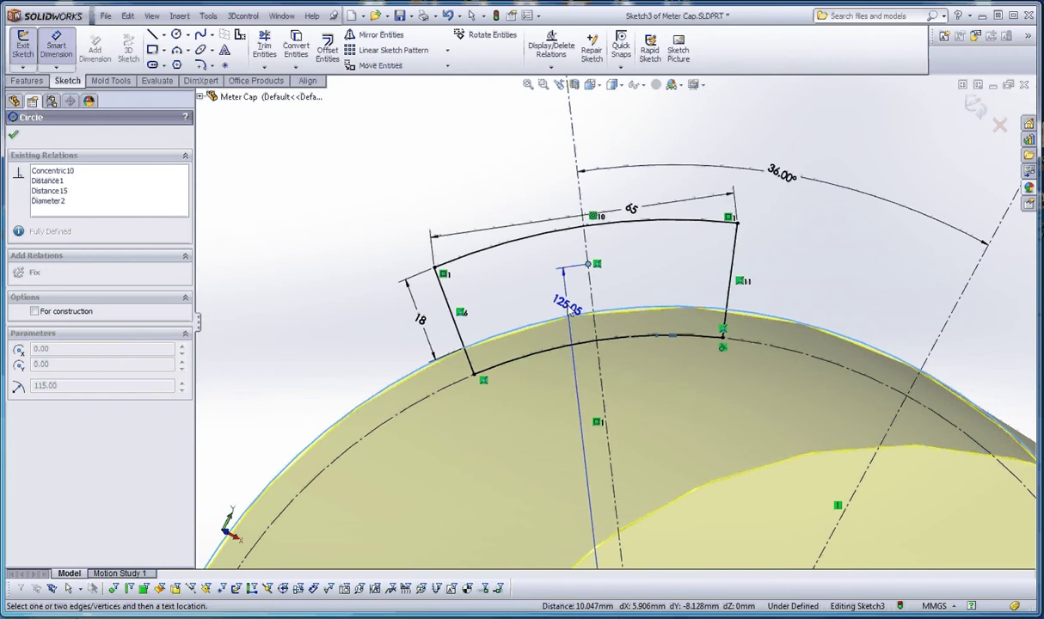
left_click(569, 313)
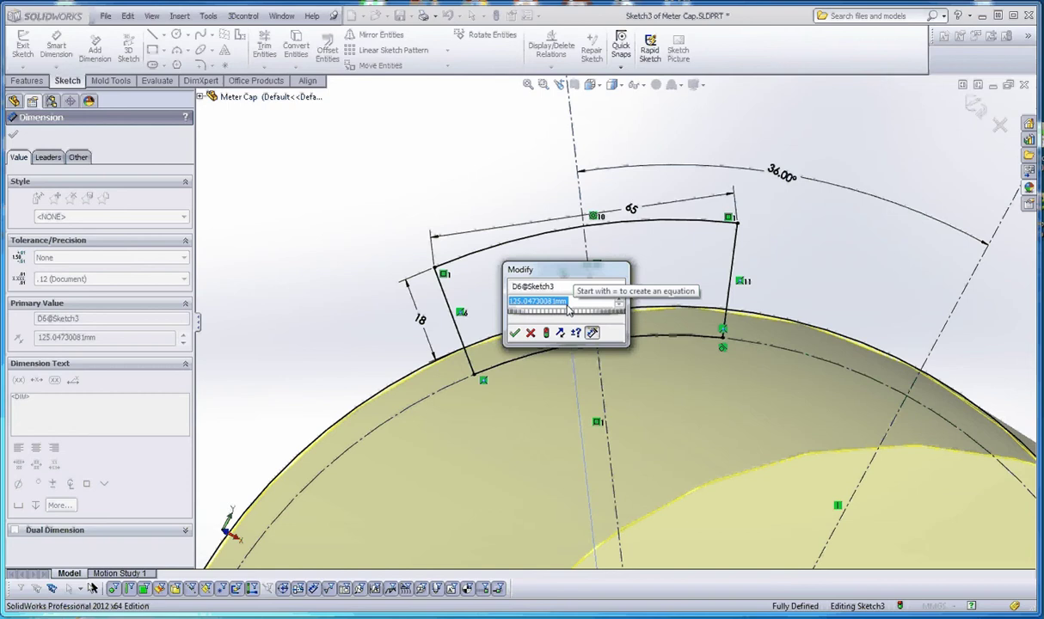
left_click(517, 334)
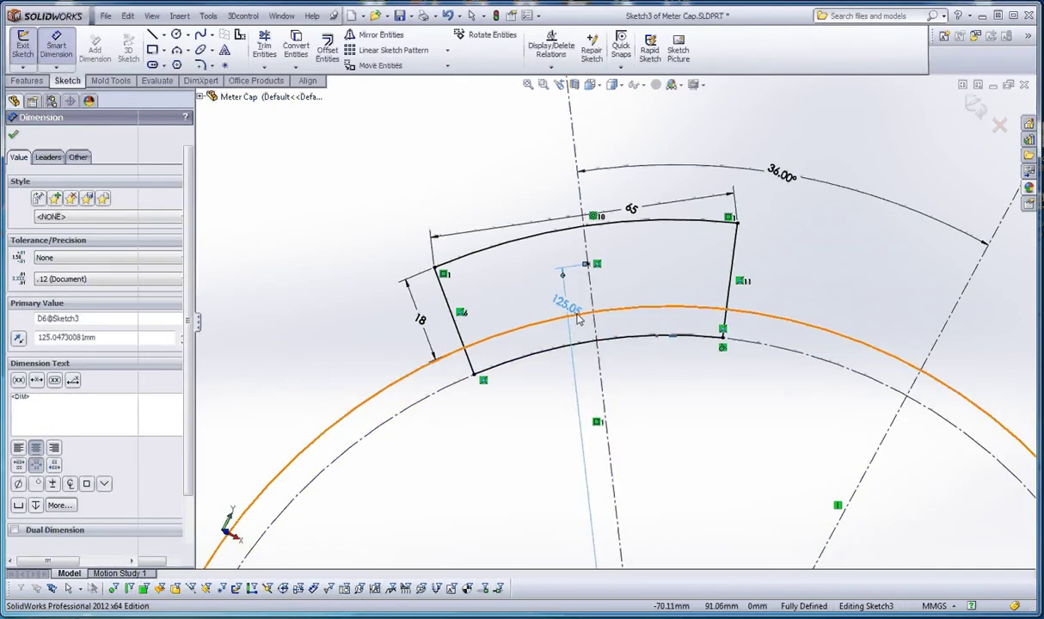
left_click(559, 301)
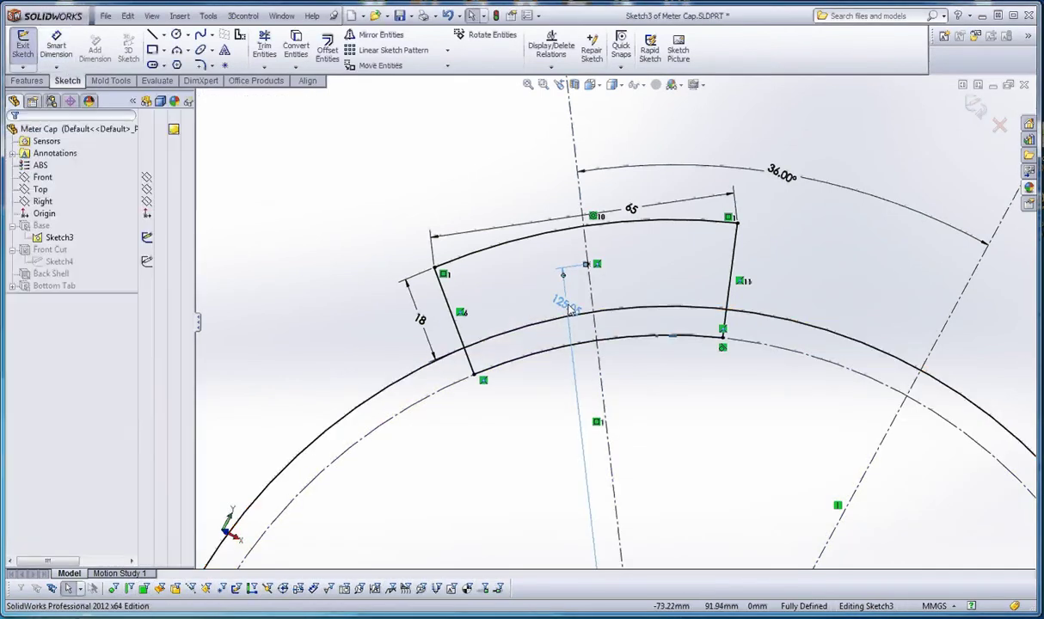
Set the dimension's Arc Condition to Min on the Leaders tab.
left_click(48, 157)
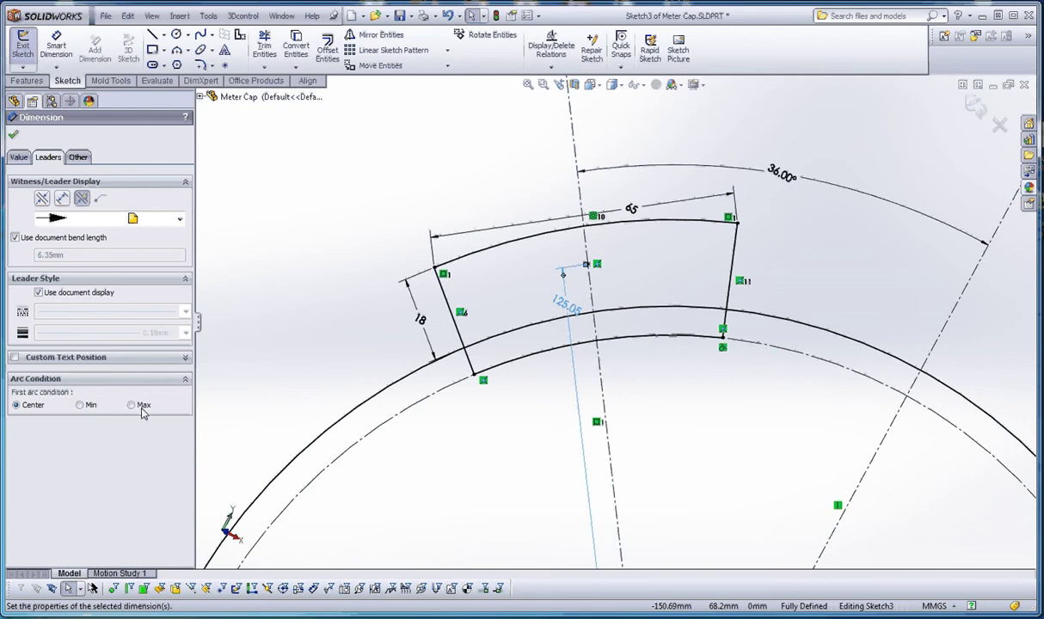
scroll(284, 397, "up", 5)
scroll(585, 464, "down", 2)
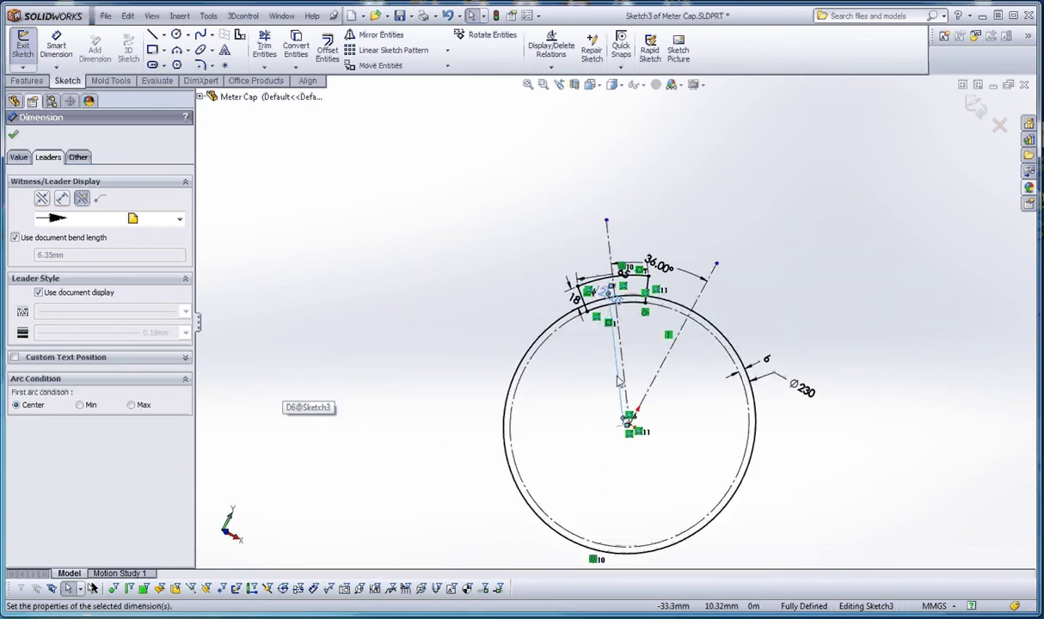
left_click(130, 404)
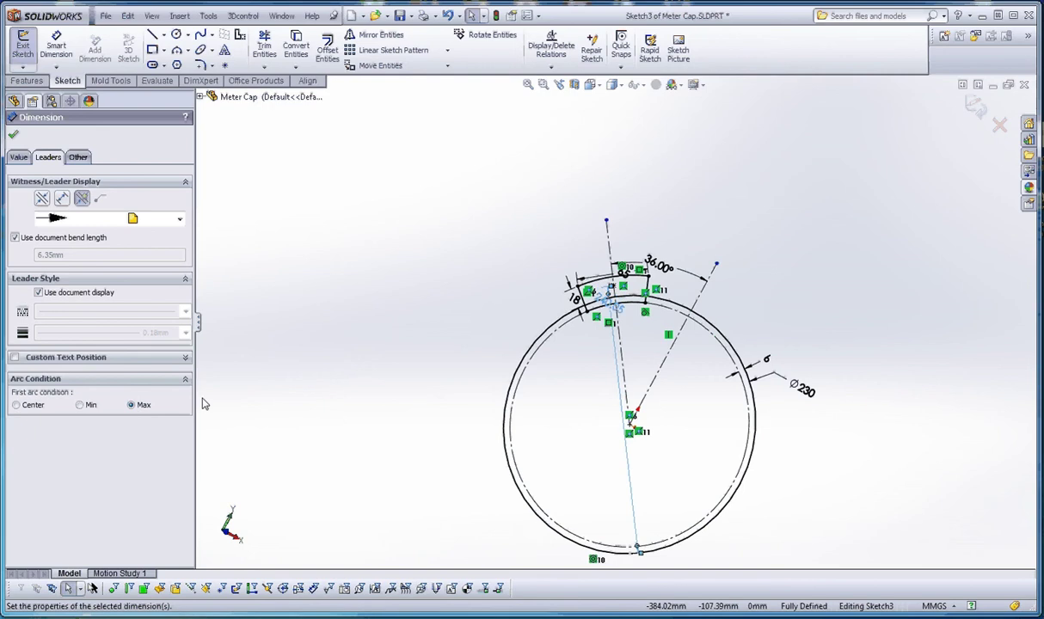
left_click(82, 405)
scroll(590, 228, "down", 6)
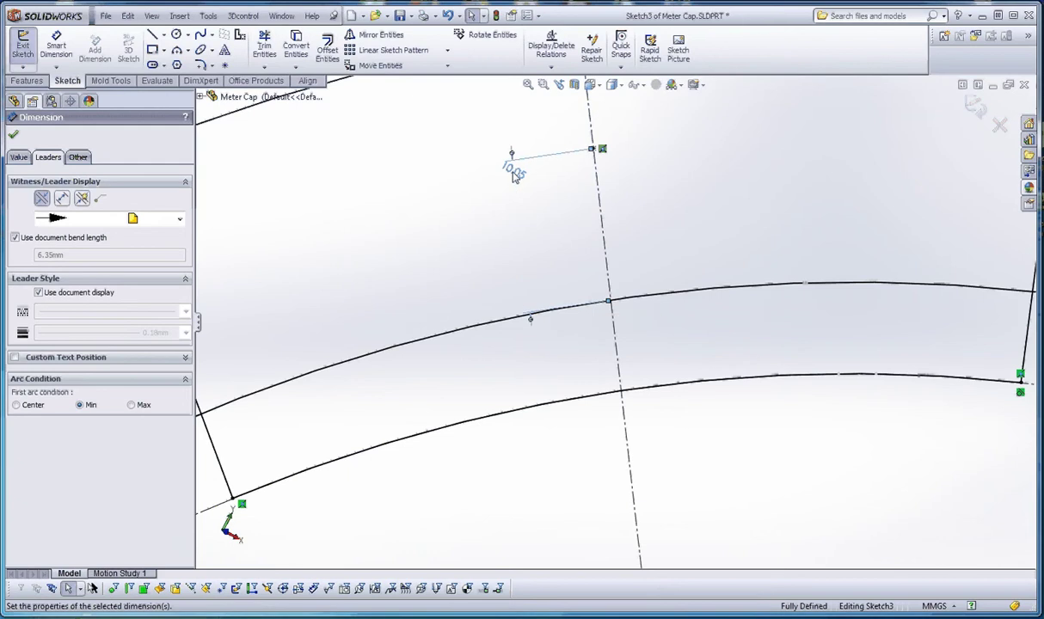
Change the point-to-circle distance to 9.
double_click(513, 172)
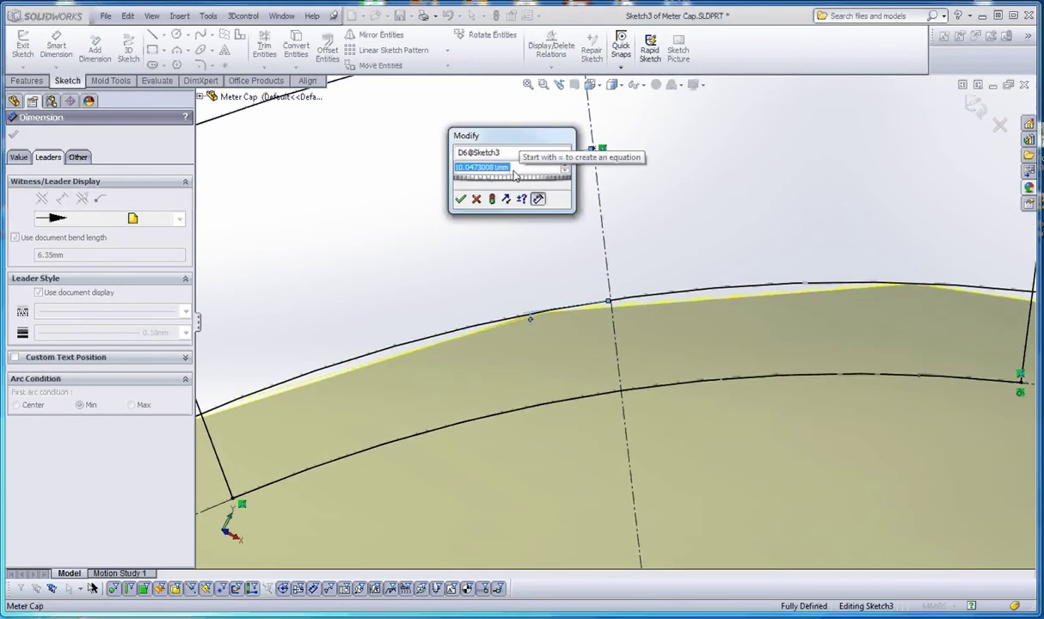
key("Return")
key("Escape")
scroll(568, 241, "up", 6)
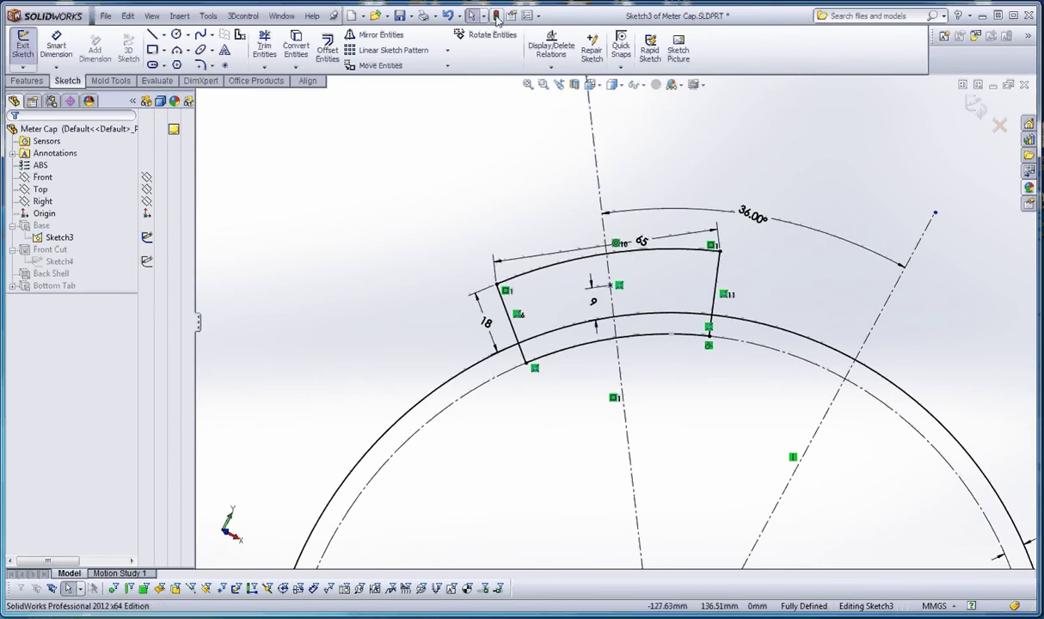
Exit Sketch3 with Ctrl+B and zoom around the shaded meter cap's tab.
key("ctrl+b")
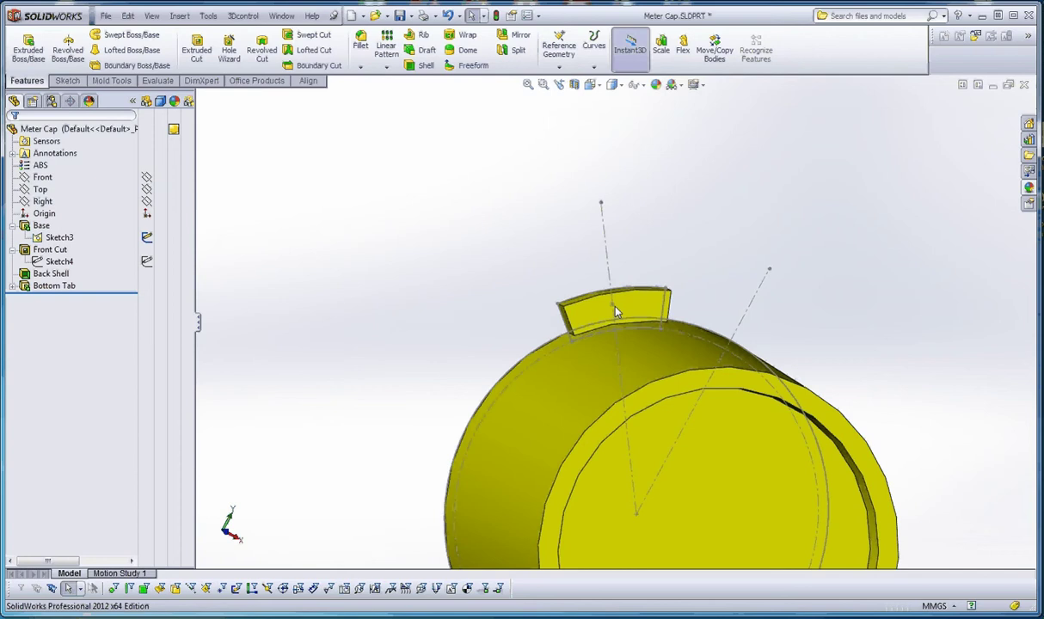
scroll(616, 312, "up", 3)
scroll(659, 286, "down", 3)
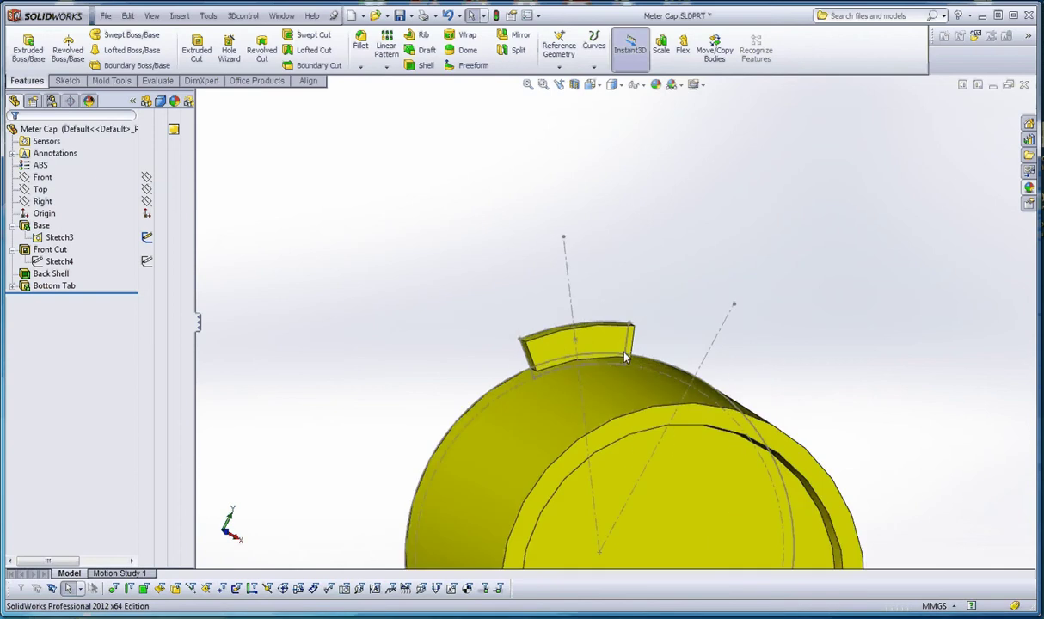
Start a Hole Wizard Drill sizes hole, Ø6.0, with Through All end condition.
left_click(229, 54)
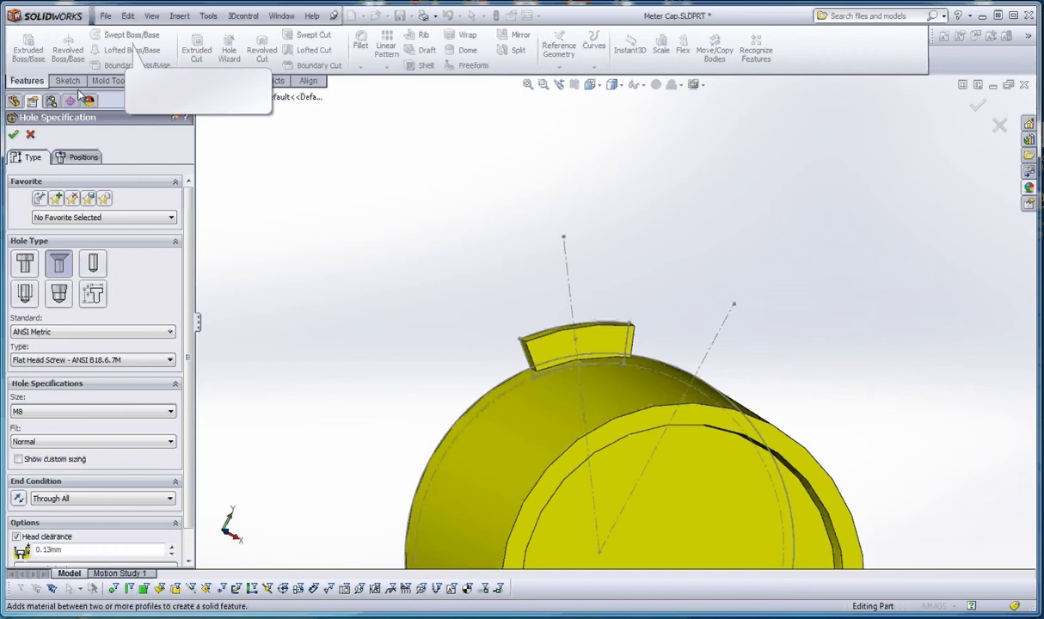
left_click(93, 263)
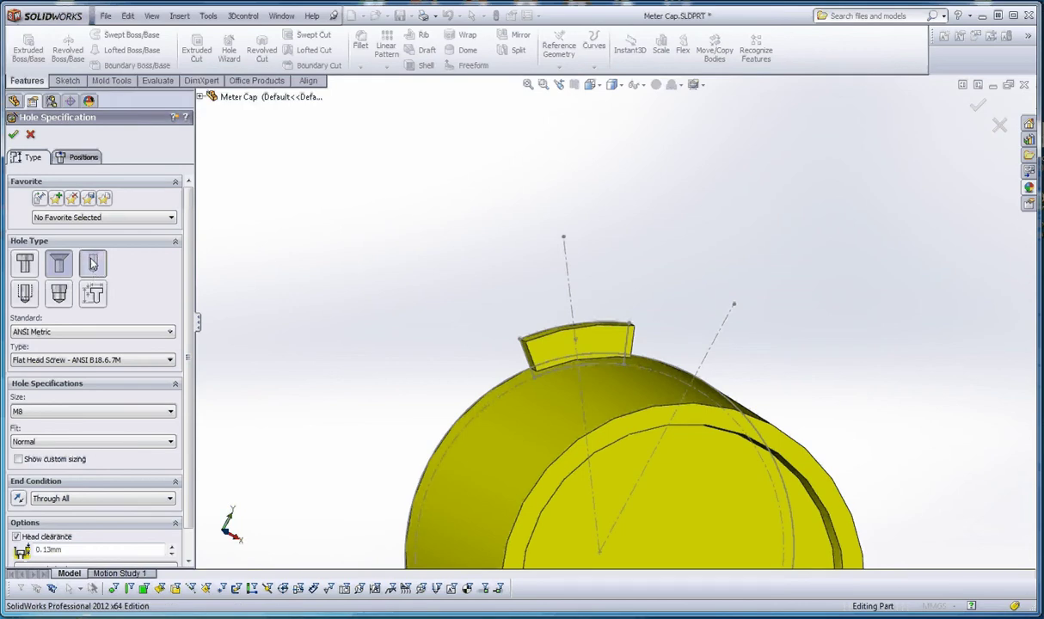
left_click(90, 360)
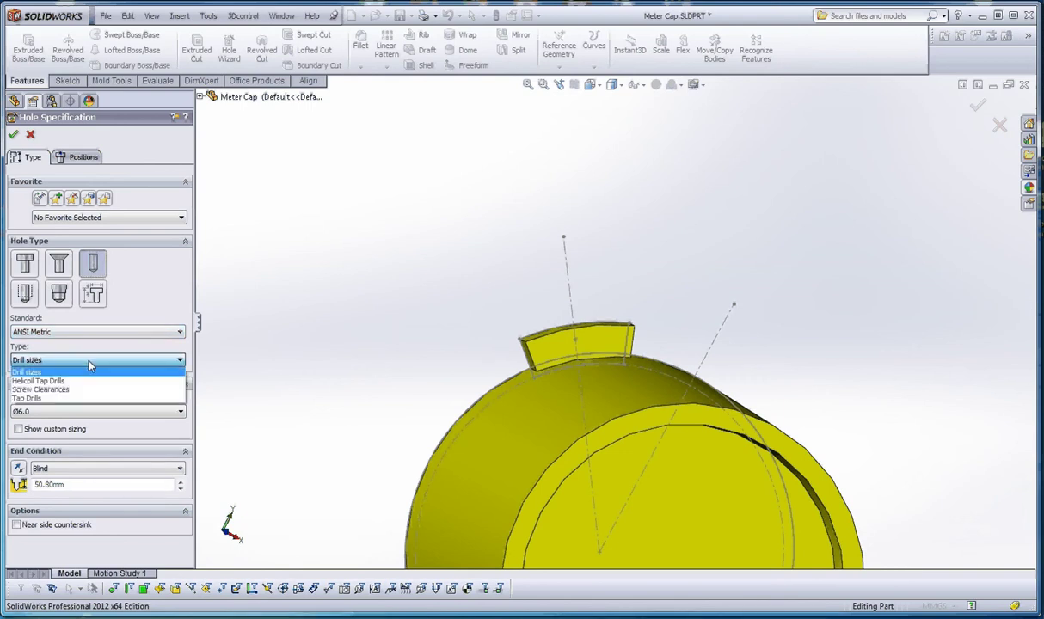
left_click(90, 361)
left_click(52, 361)
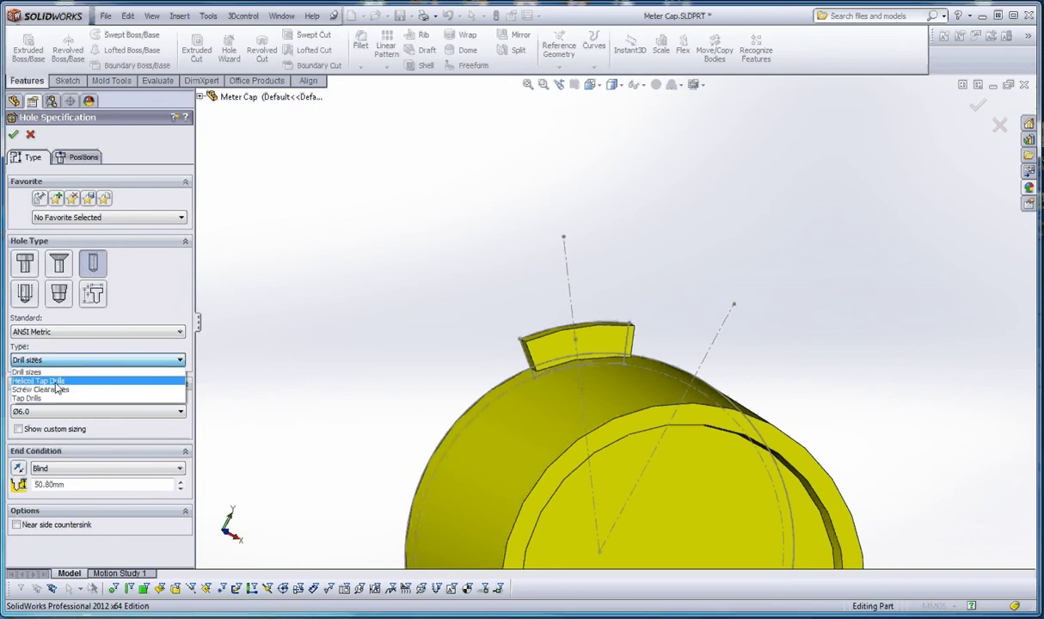
left_click(51, 369)
left_click(48, 412)
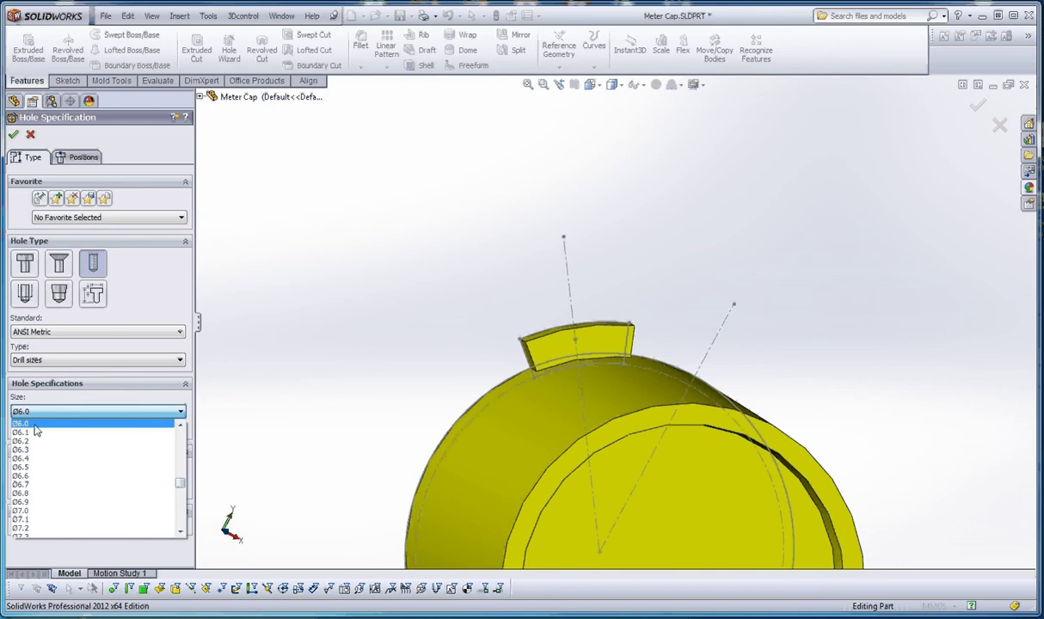
left_click(36, 424)
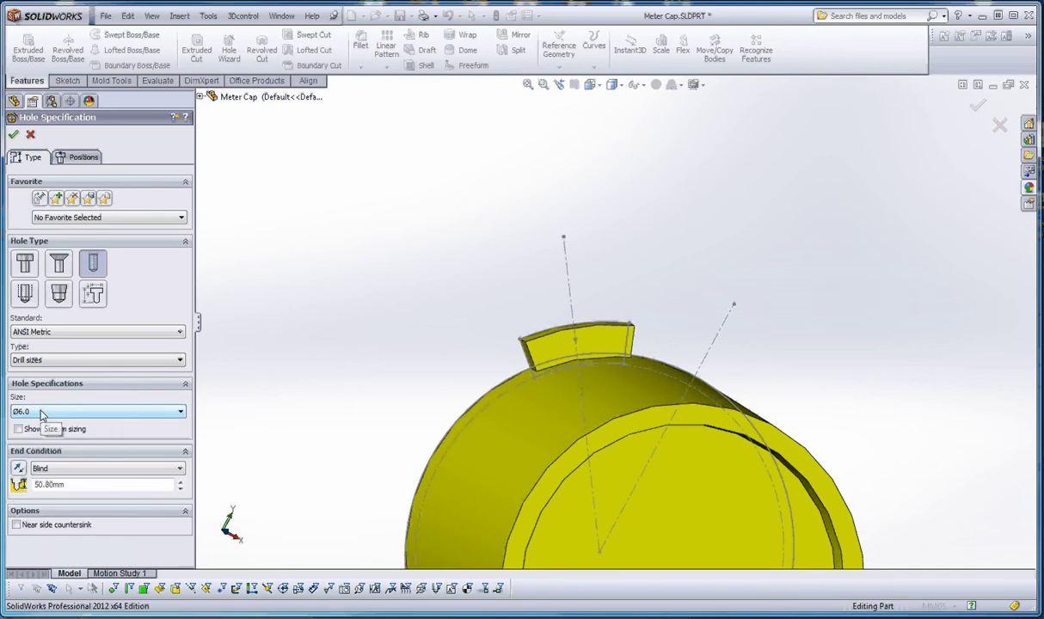
left_click(77, 472)
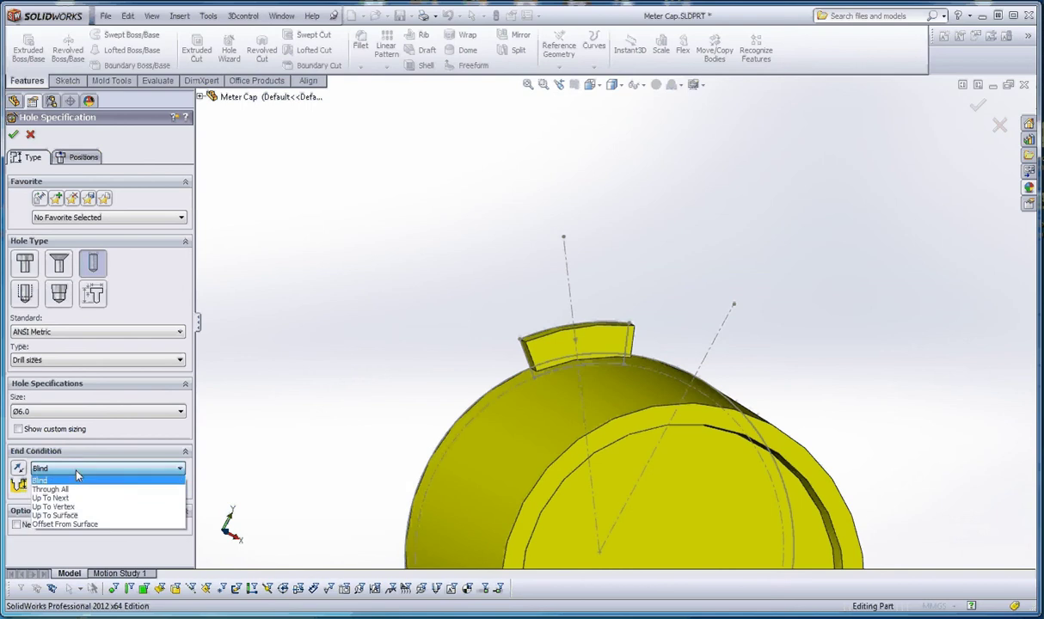
left_click(75, 489)
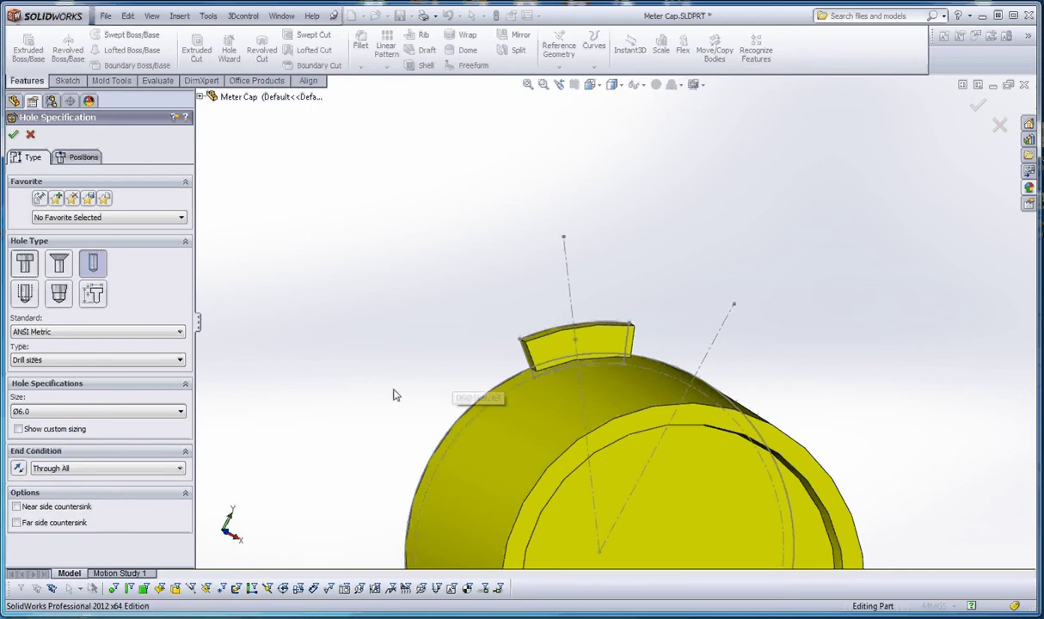
Place the hole centre on the top tab's face.
left_click(82, 156)
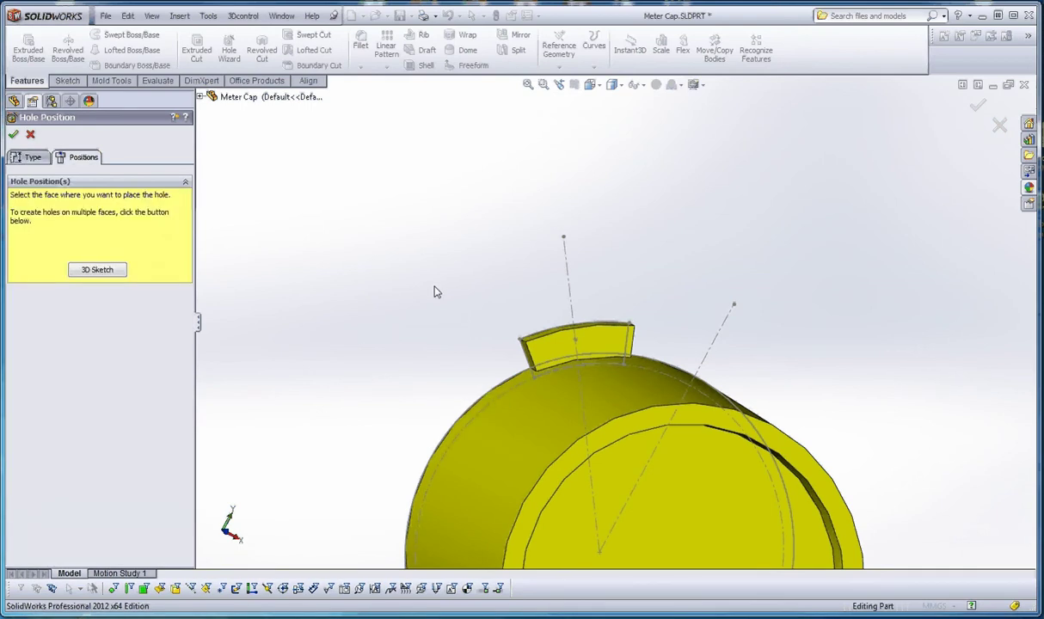
scroll(588, 344, "down", 2)
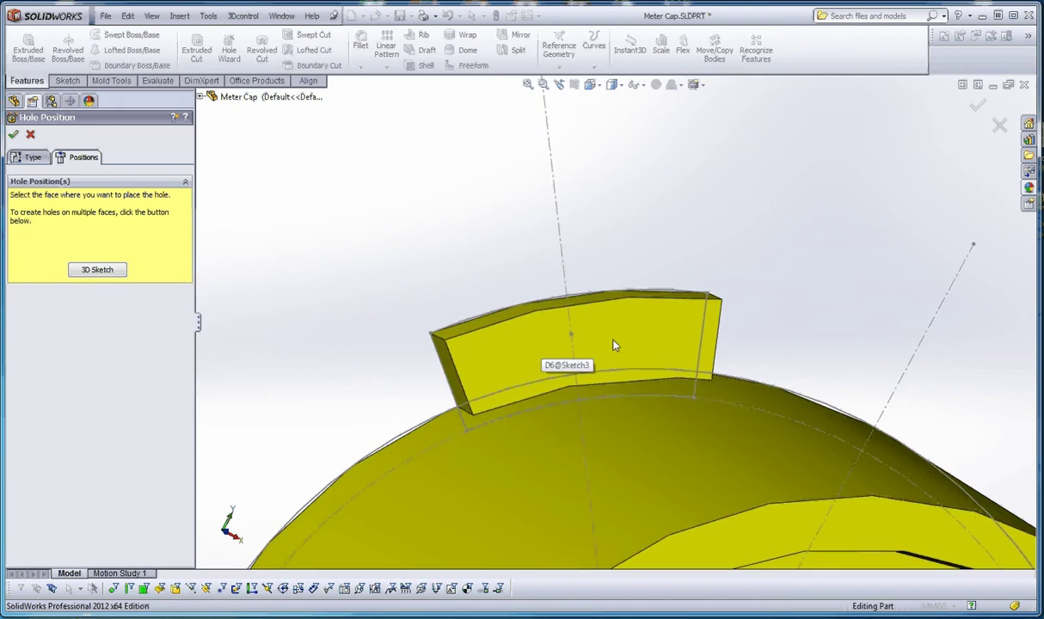
left_click(663, 333)
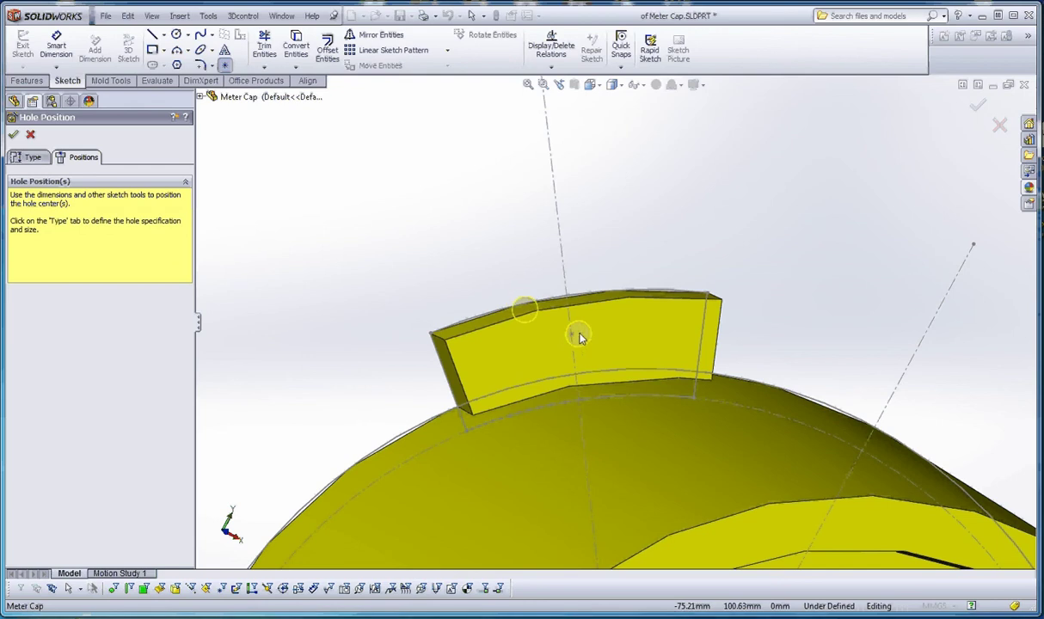
left_click(624, 330)
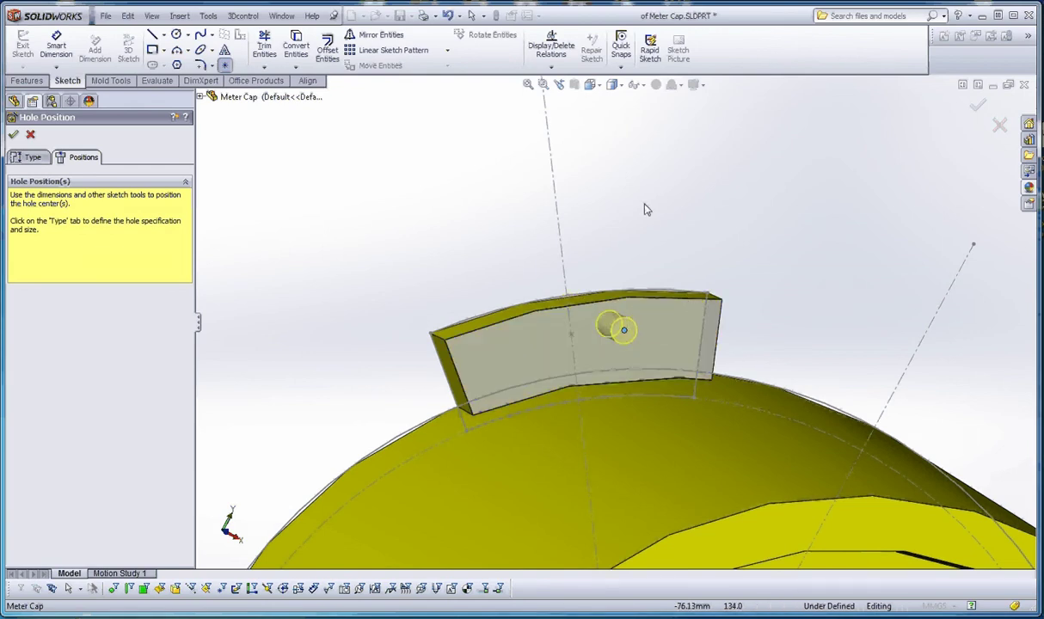
key("Escape")
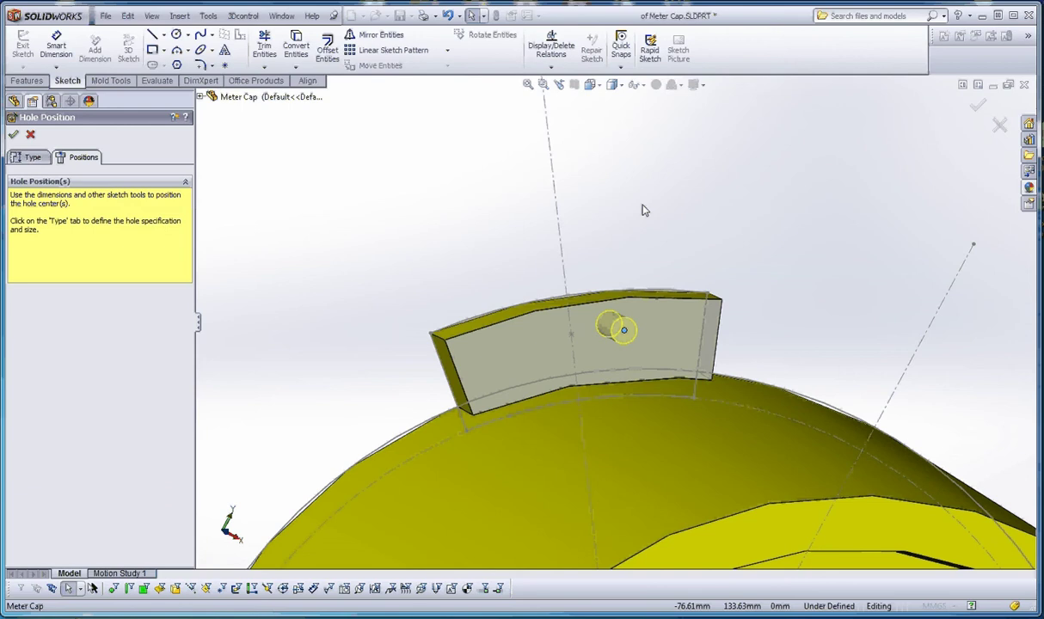
Make the hole centre coincident with Point21@Sketch3 and finish Hole1.
left_click(625, 331)
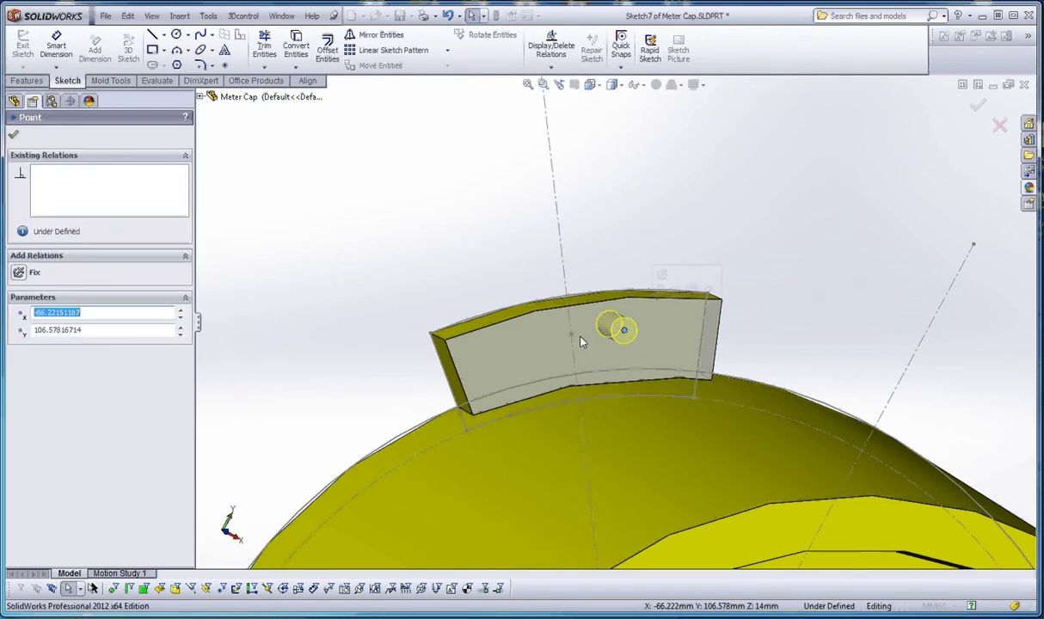
left_click(571, 334, "ctrl")
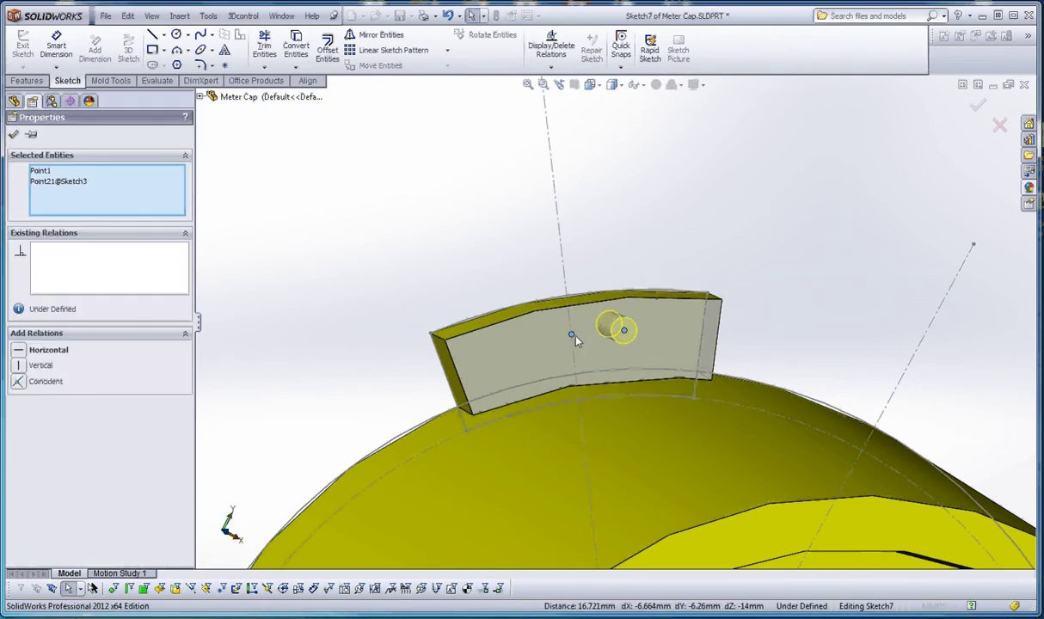
left_click(18, 379)
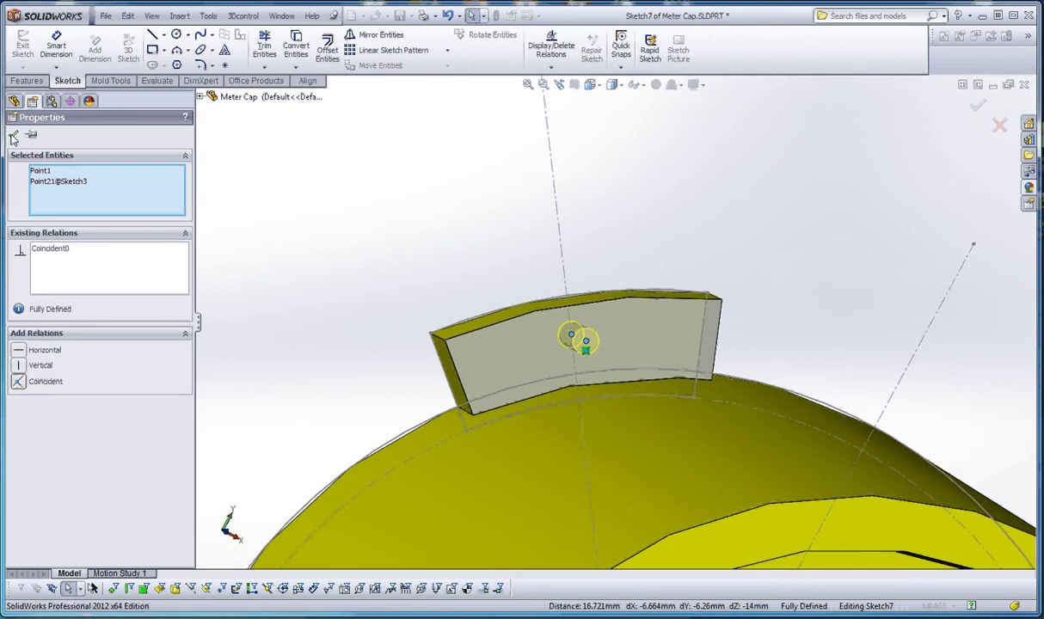
left_click(14, 137)
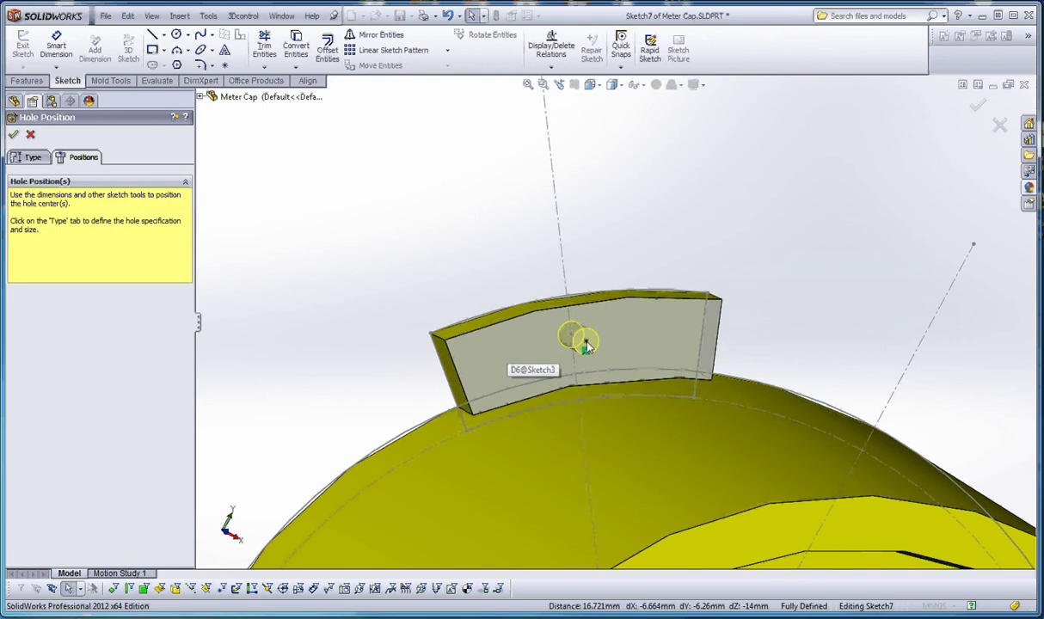
left_click(12, 135)
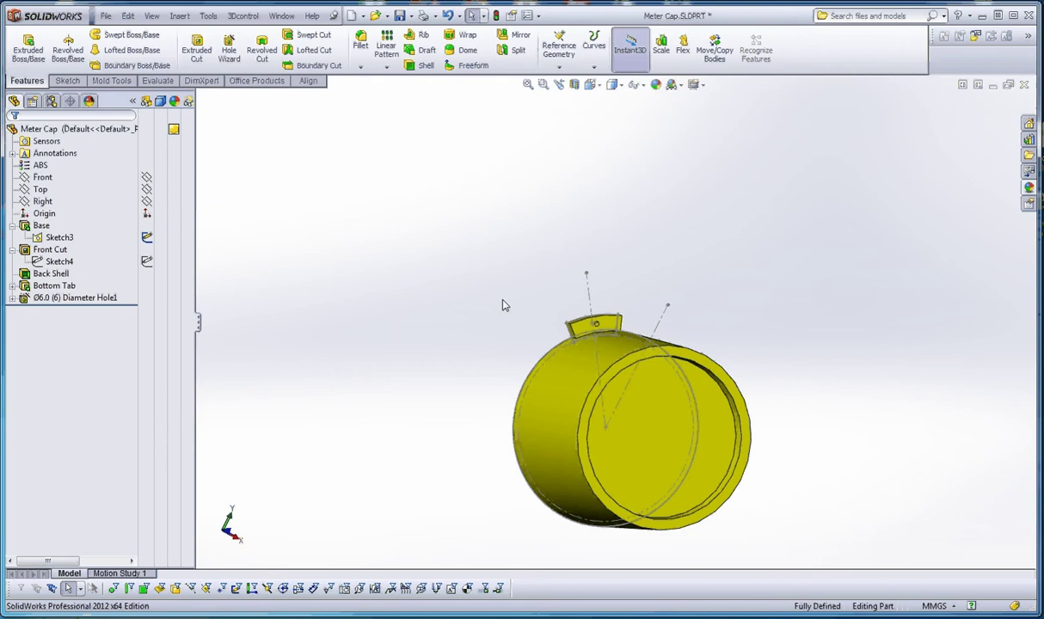
Turn on Temporary Axes to reveal the cylinder's central axis.
scroll(559, 318, "down", 5)
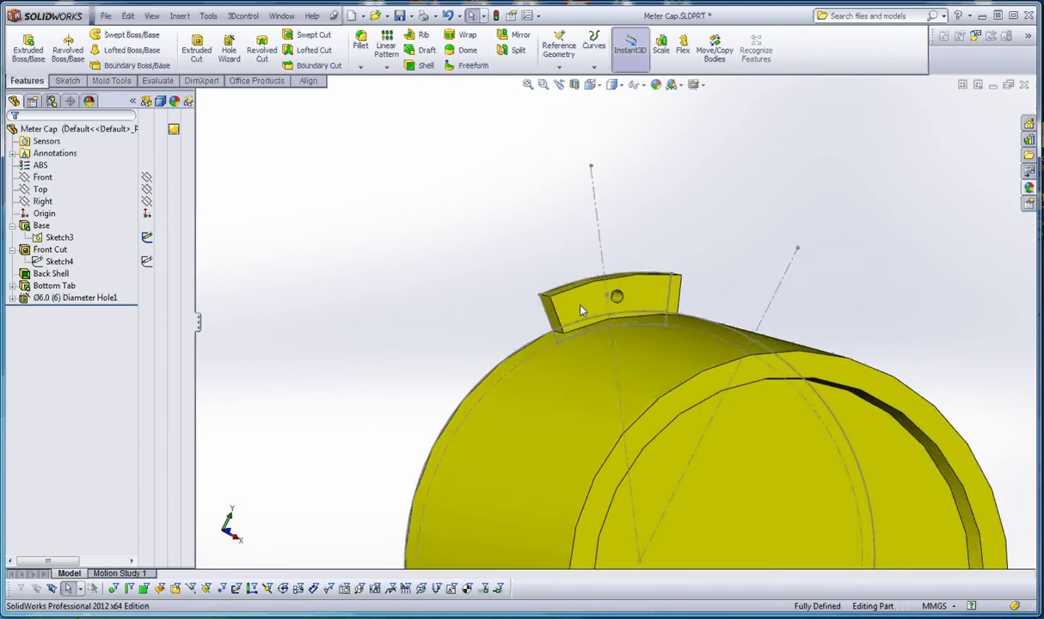
scroll(430, 249, "up", 4)
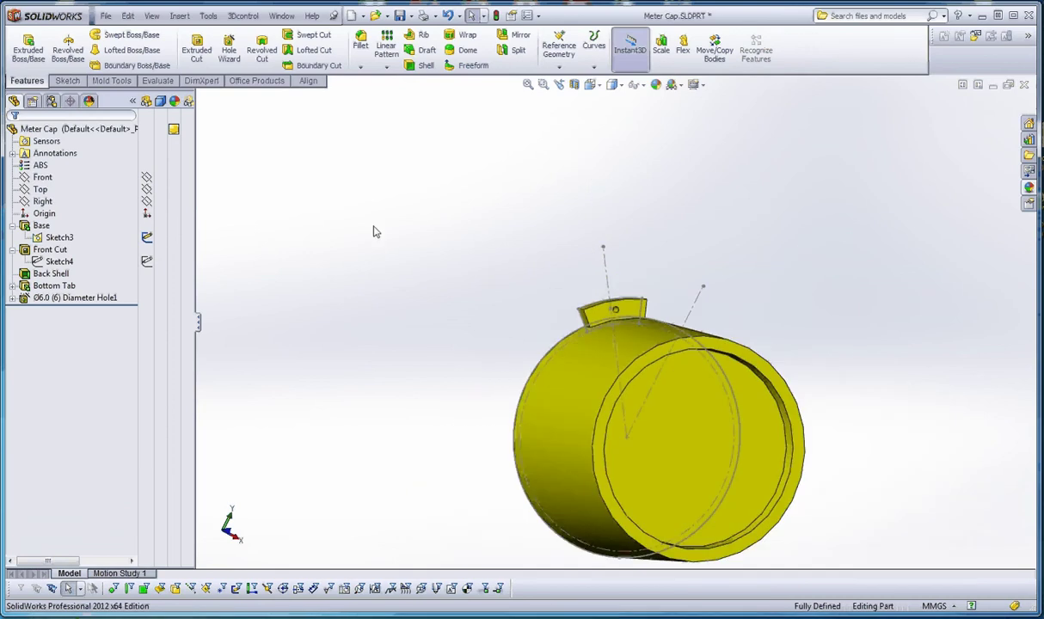
left_click(152, 17)
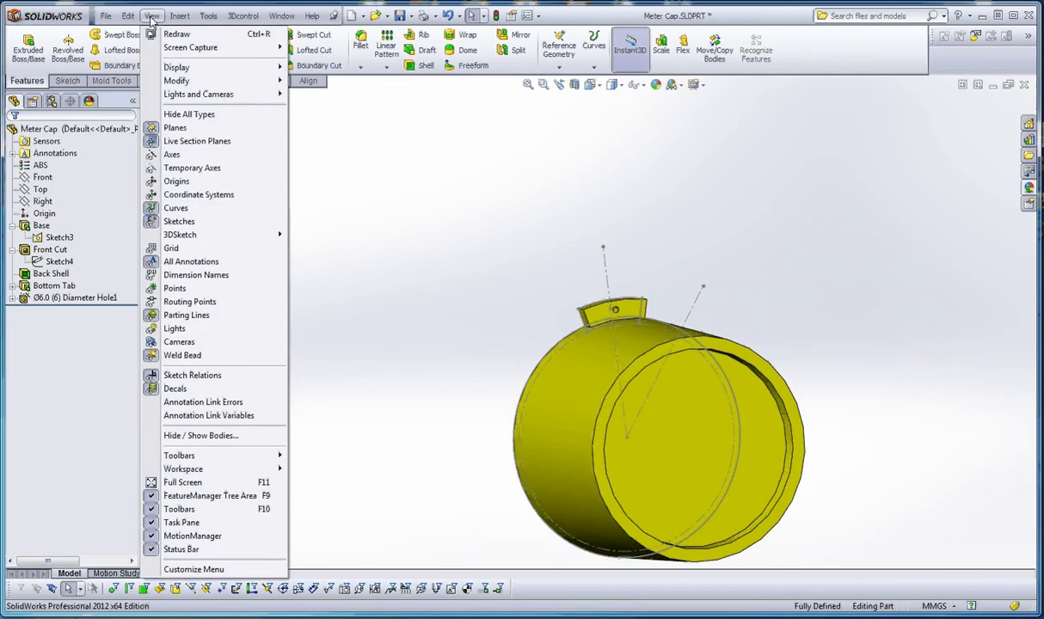
left_click(207, 170)
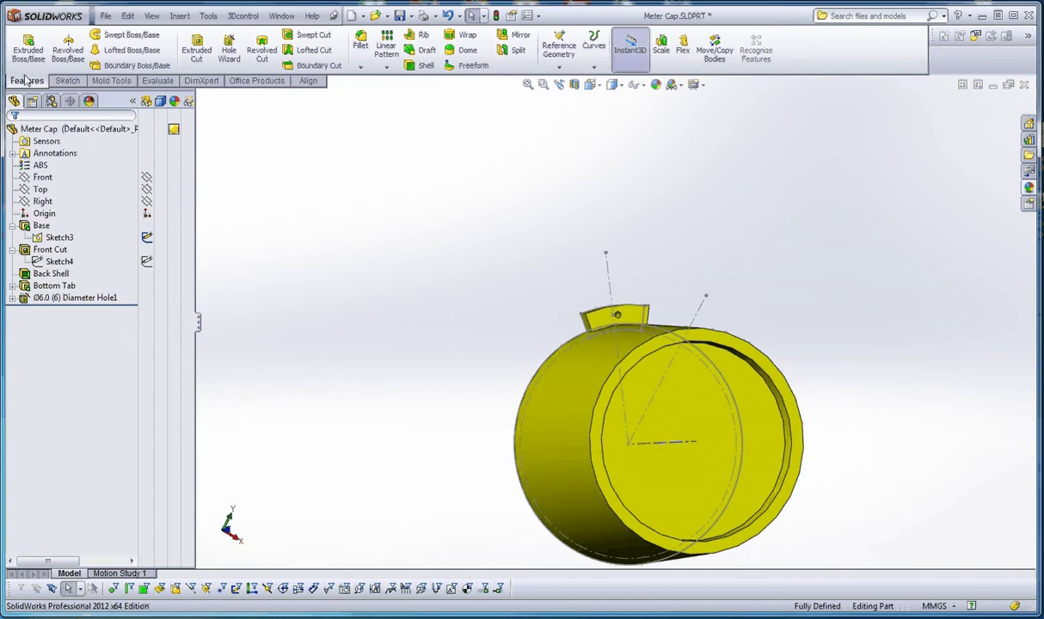
Set up a Circular Pattern about Axis<1> with 5 instances over 360°.
left_click(387, 69)
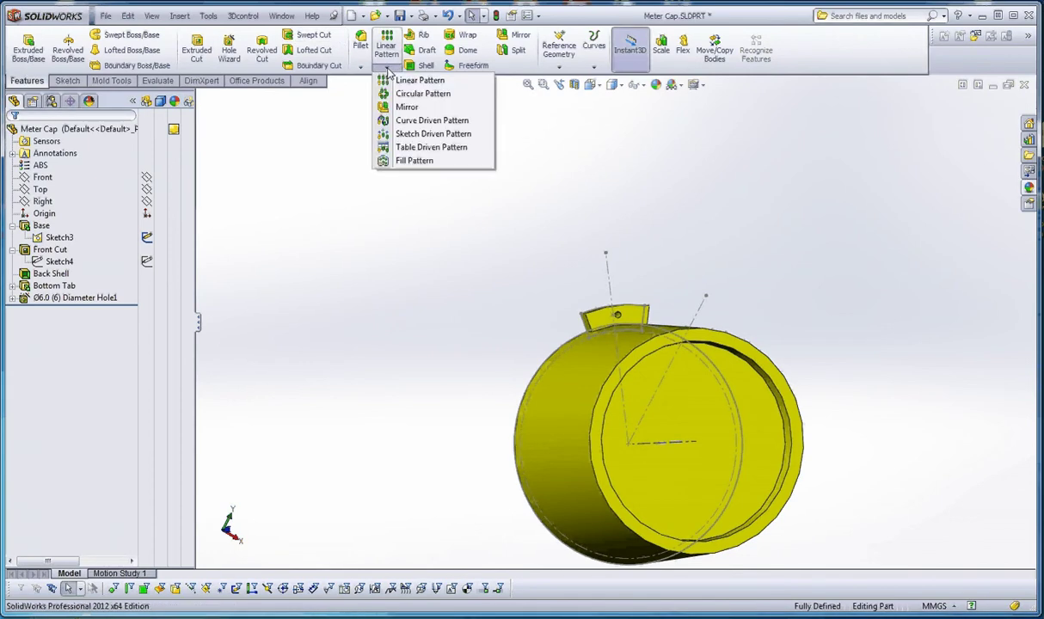
left_click(413, 95)
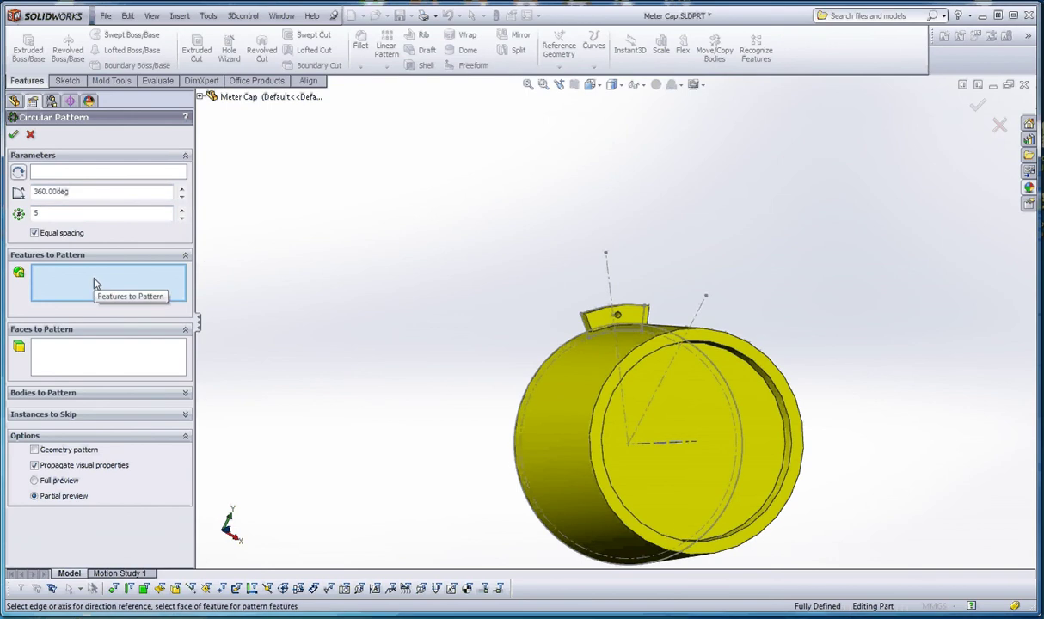
left_click(81, 175)
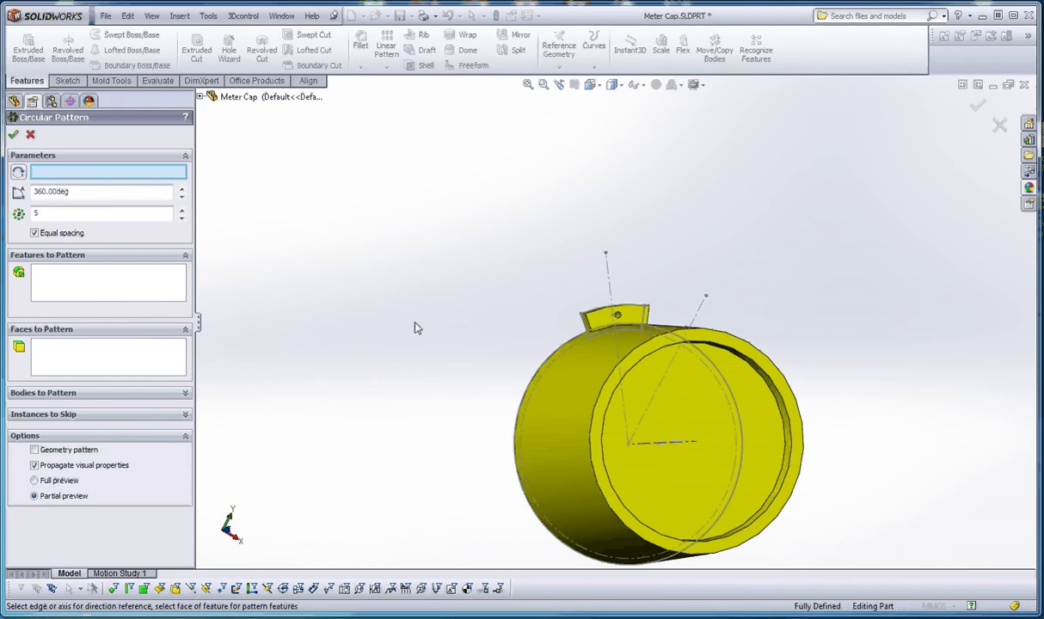
left_click(675, 445)
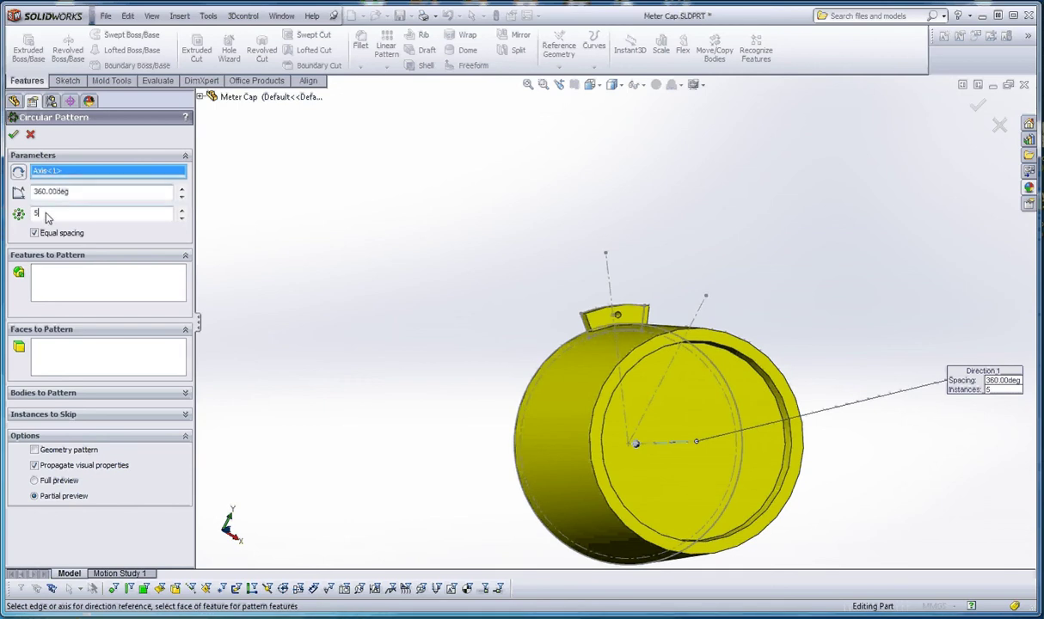
left_click_drag(47, 215, 32, 215)
left_click(95, 291)
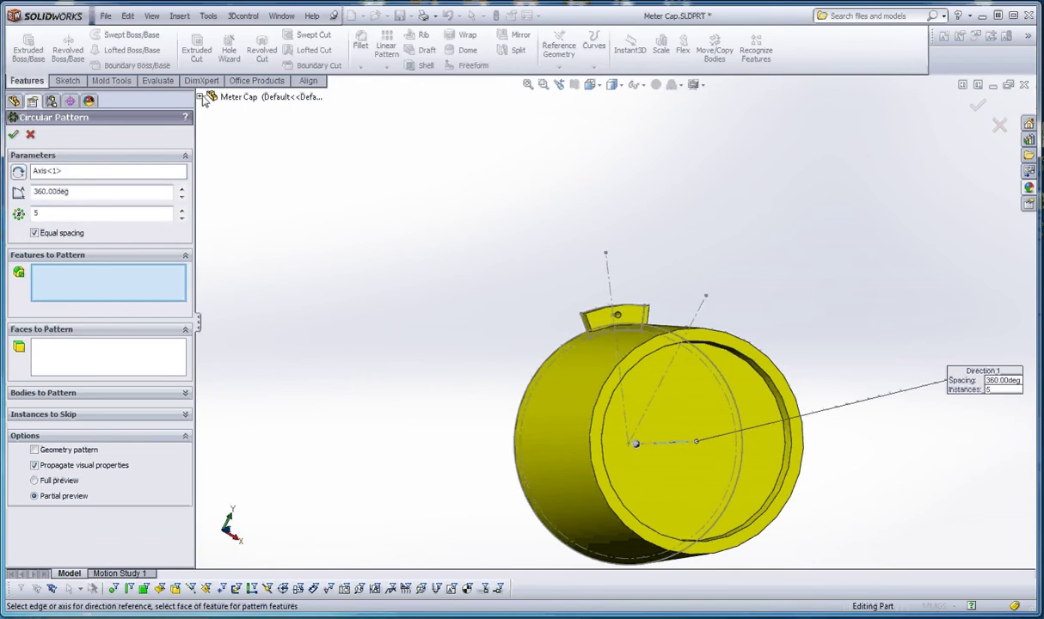
left_click(200, 96)
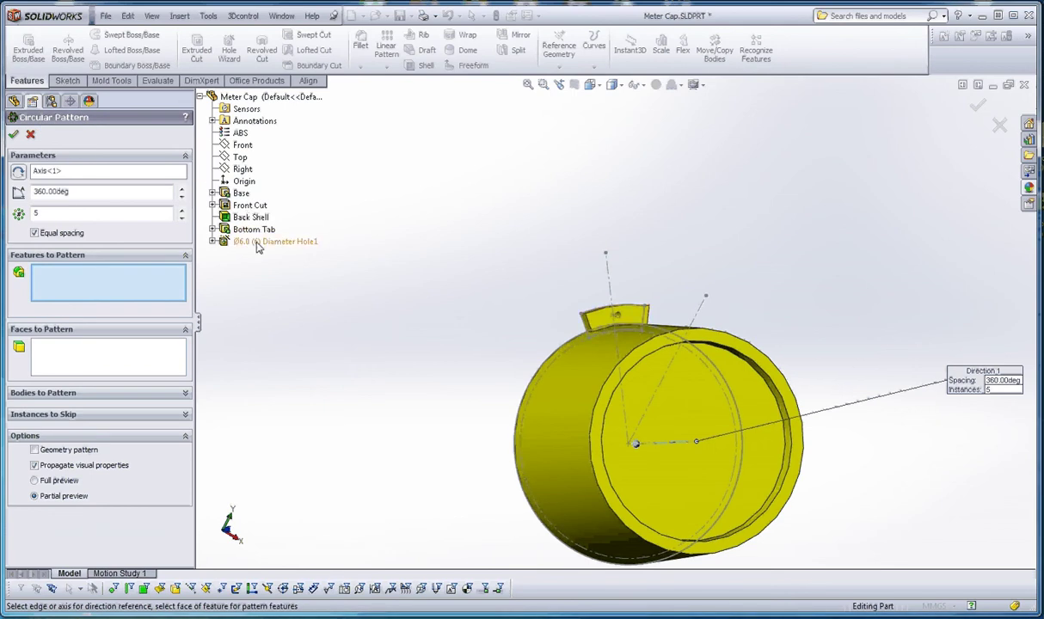
Pattern Bottom Tab and its Ø6.0 hole into 5 equally spaced copies as CirPattern1.
scroll(593, 323, "down", 5)
left_click(600, 320)
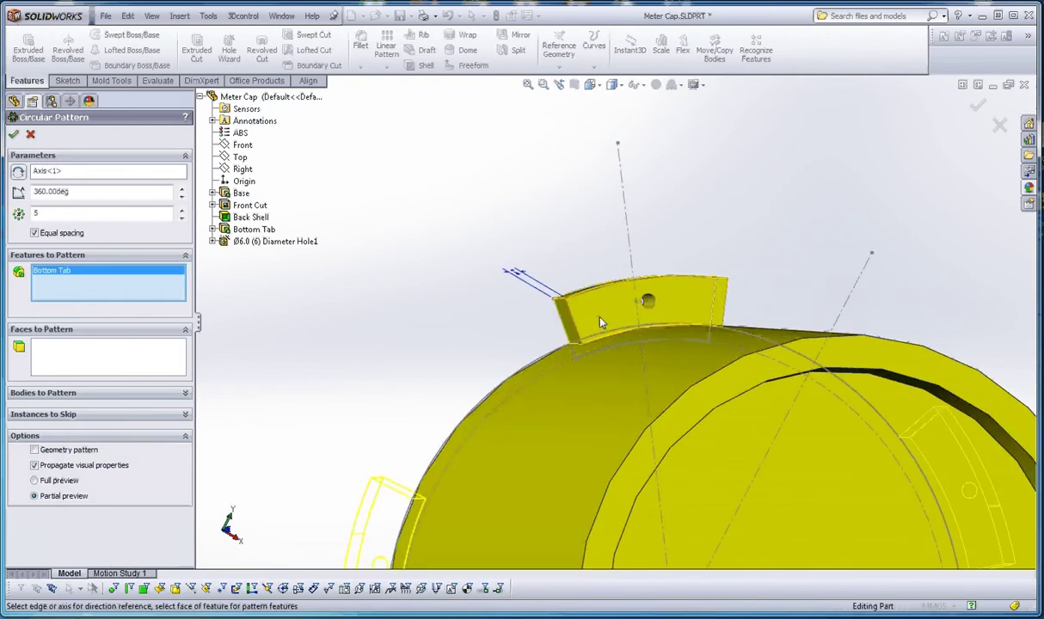
scroll(601, 320, "up", 5)
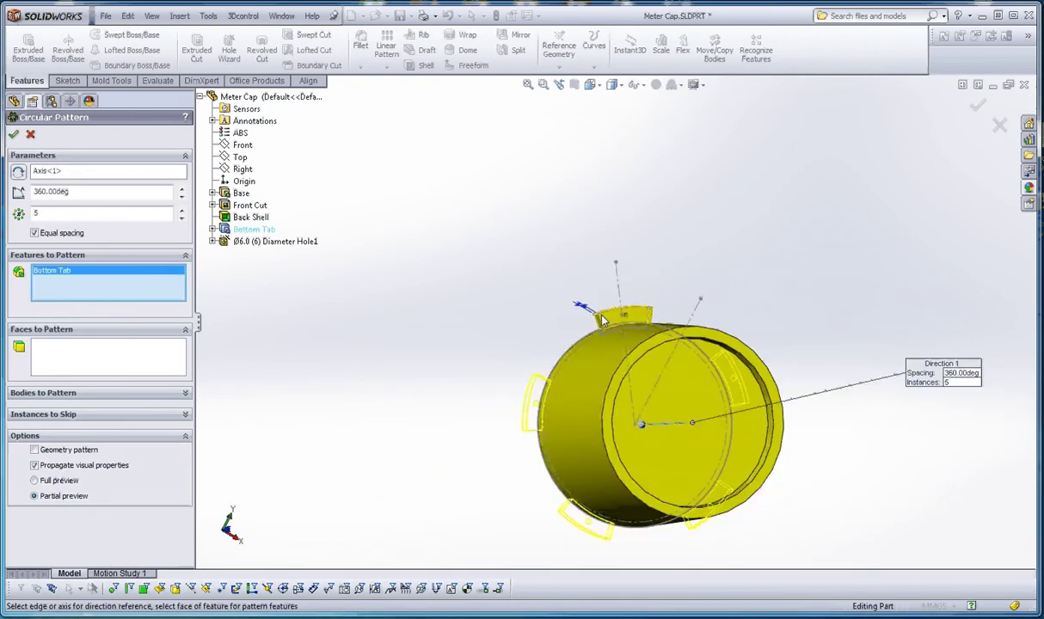
scroll(605, 320, "up", 2)
scroll(586, 418, "down", 4)
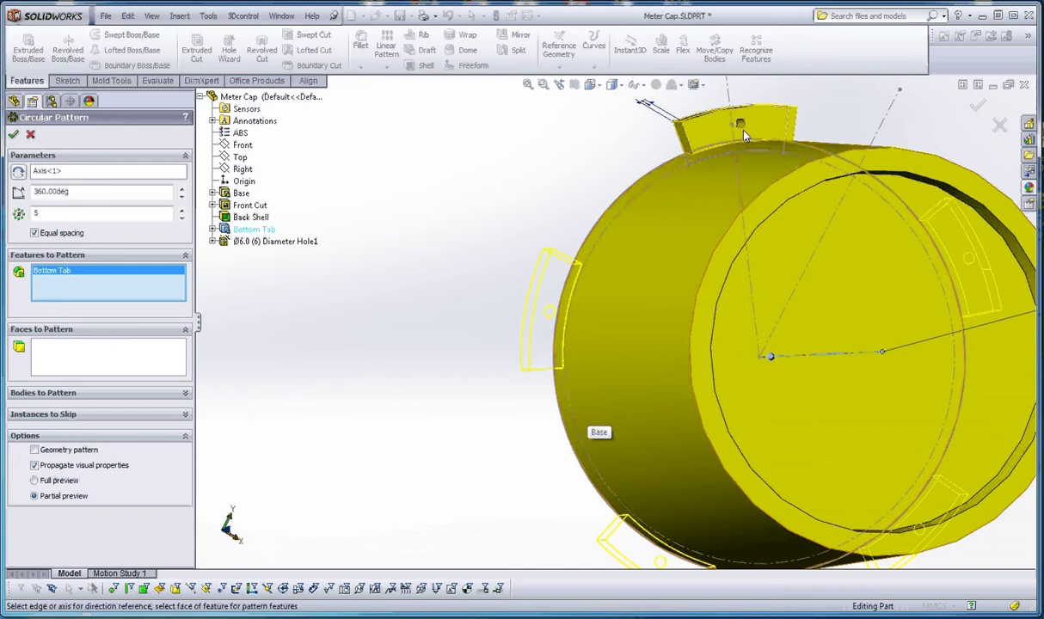
scroll(688, 124, "down", 3)
left_click(678, 210)
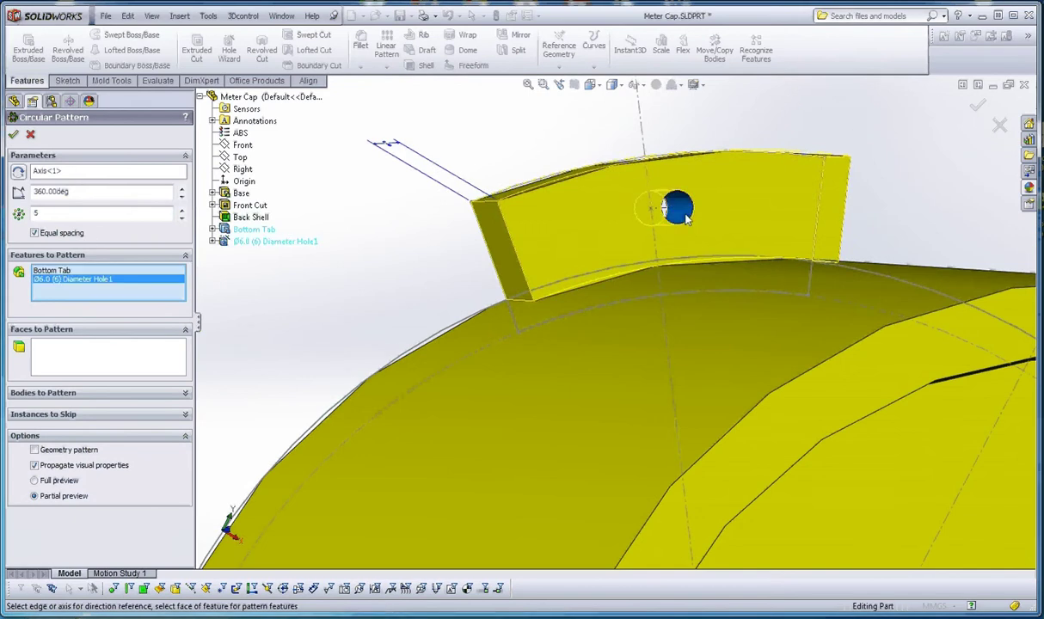
scroll(591, 332, "up", 5)
scroll(516, 416, "down", 2)
scroll(515, 417, "down", 1)
scroll(542, 369, "up", 4)
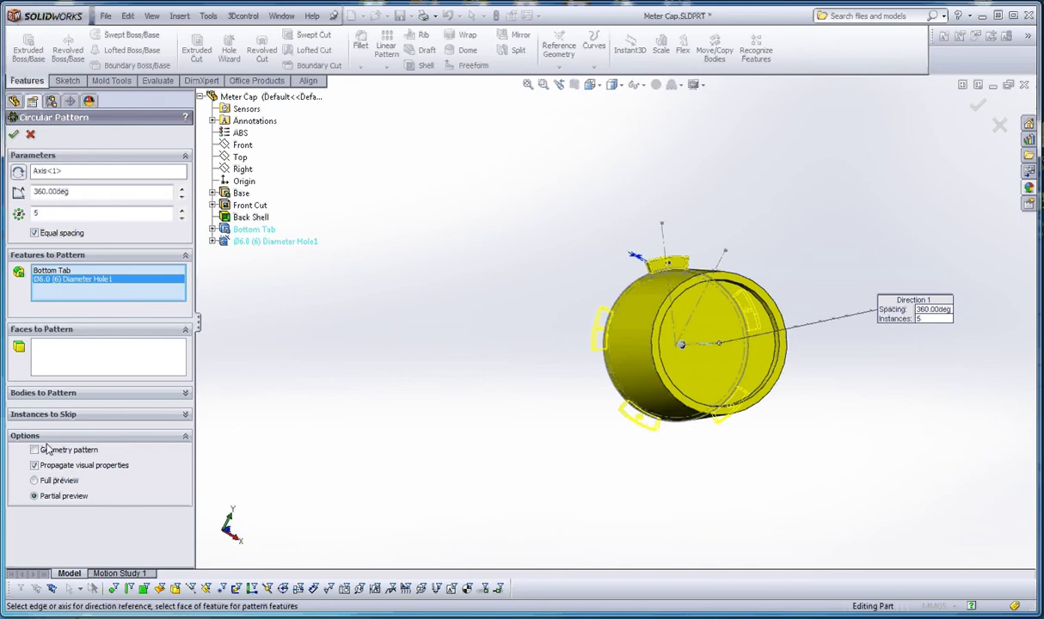
left_click(13, 135)
middle_click_drag(459, 361, 478, 352)
left_click(36, 282)
Begin renaming Sketch3, then cancel, leaving its name unchanged.
right_click(49, 239)
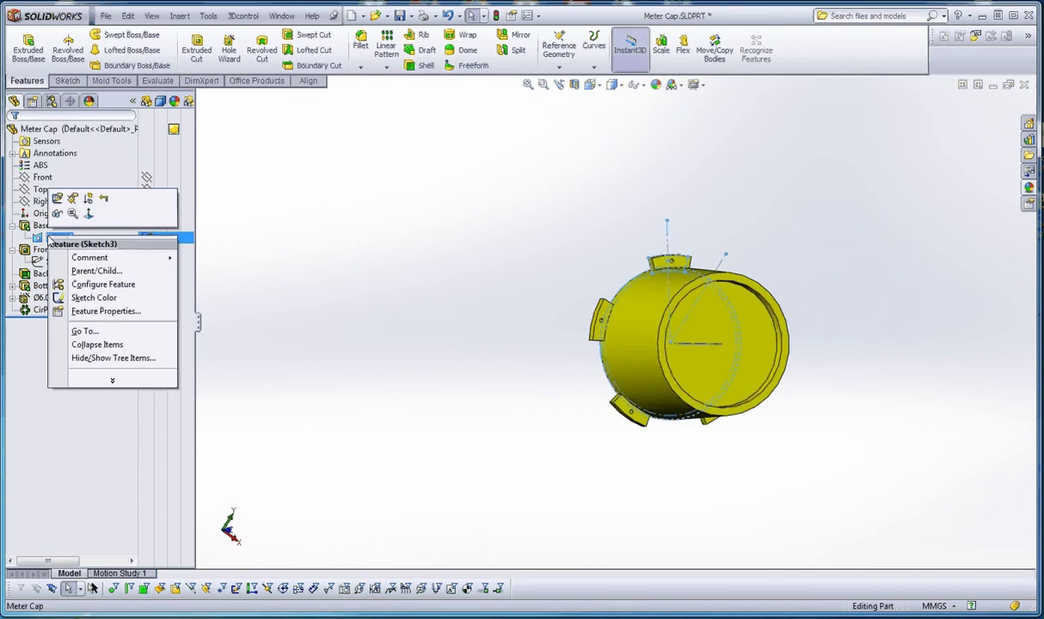
left_click(191, 239)
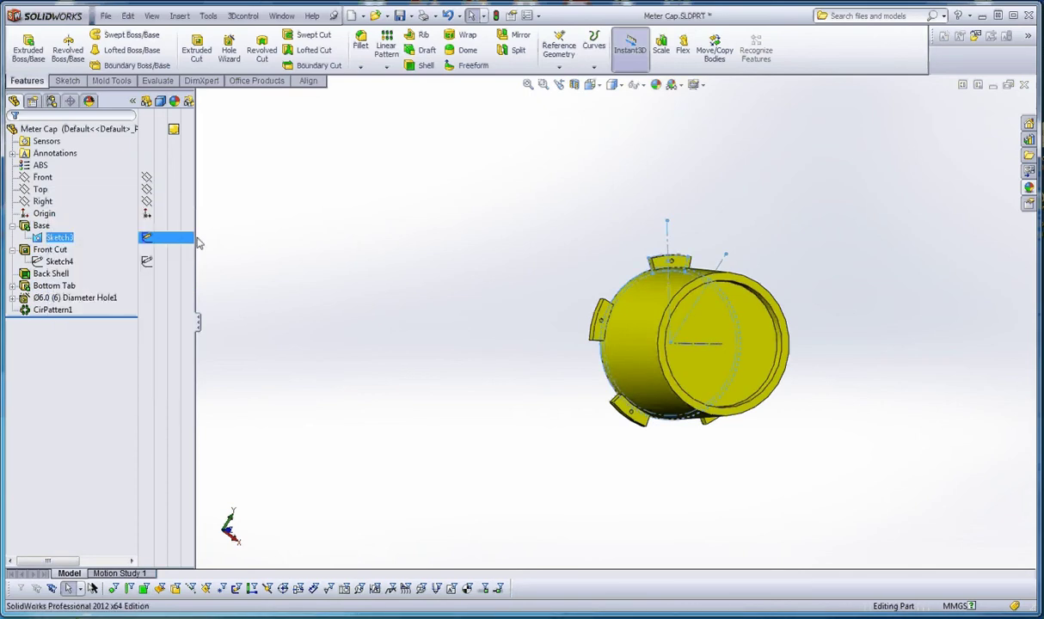
key("Escape")
scroll(699, 341, "down", 3)
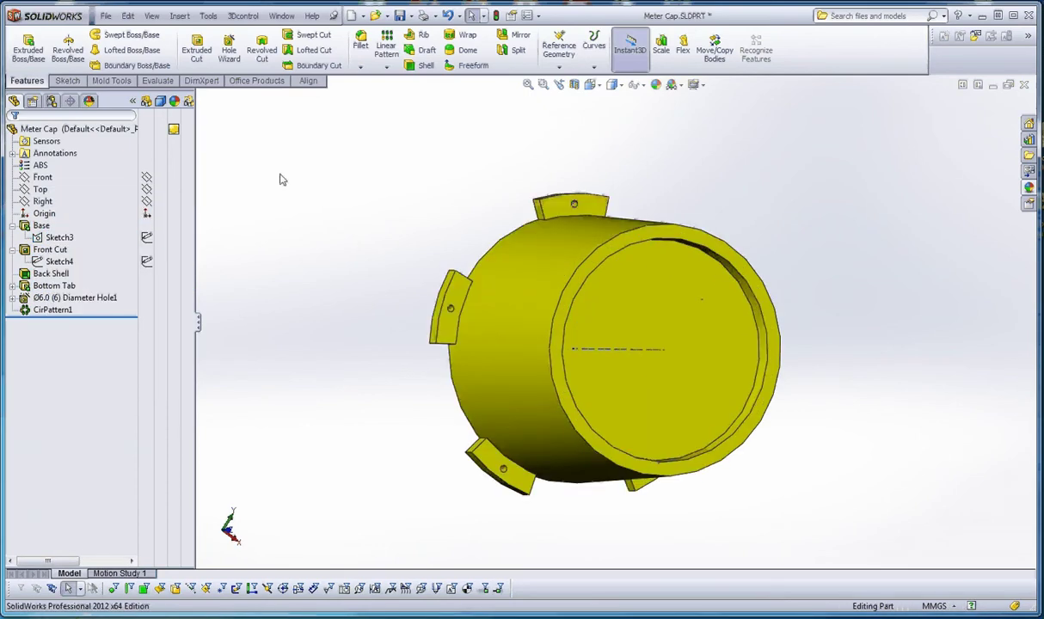
Hide the temporary axes, orbit toward the cap's front face and select it.
left_click(151, 15)
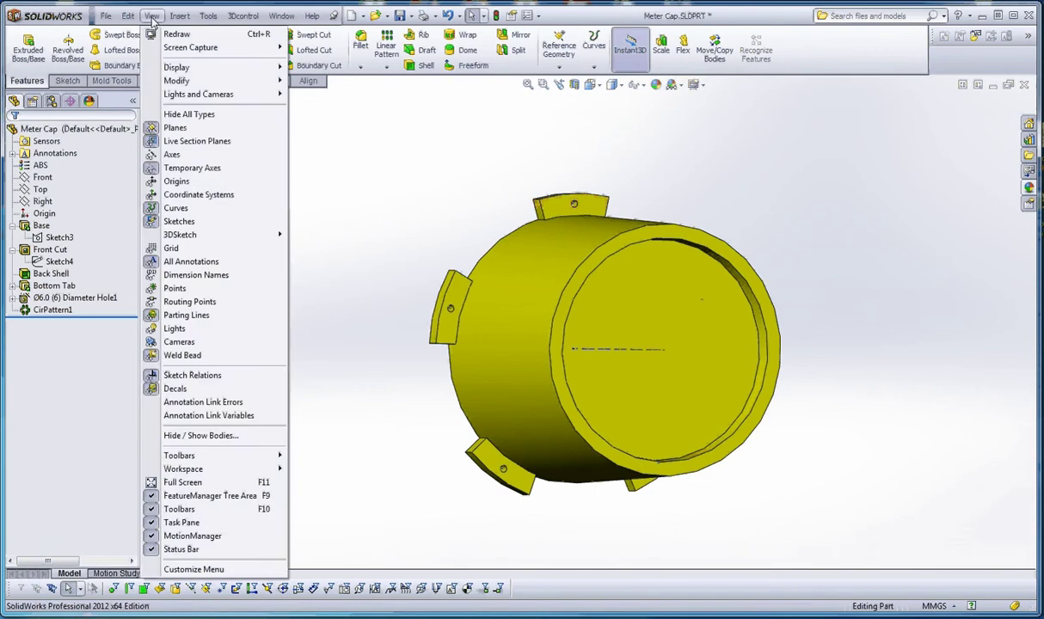
left_click(196, 169)
scroll(344, 256, "up", 2)
middle_click_drag(345, 256, 405, 291)
scroll(629, 382, "up", 1)
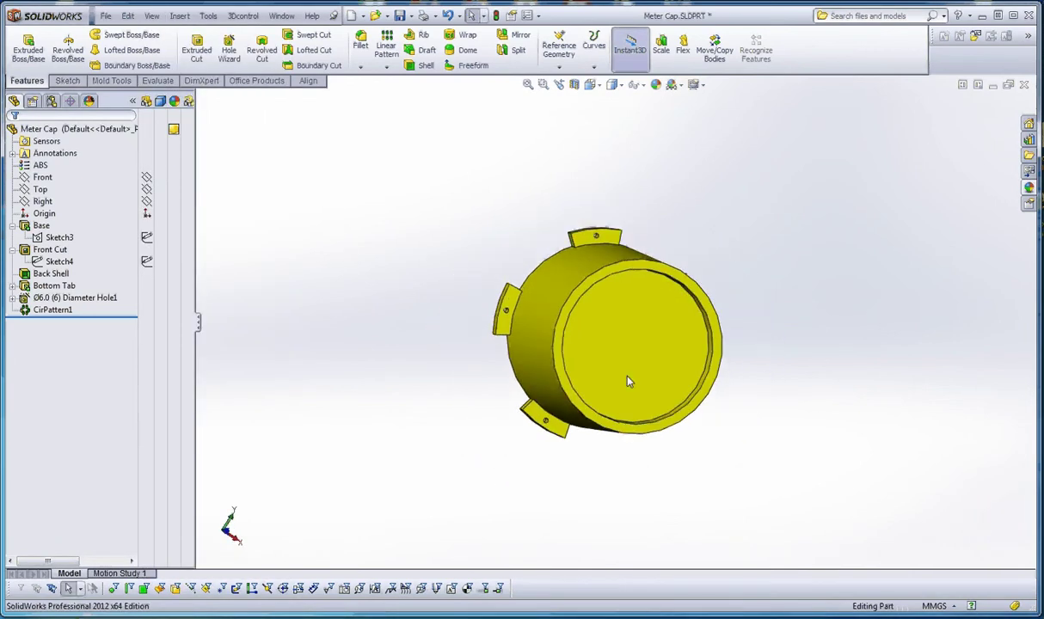
scroll(629, 381, "down", 2)
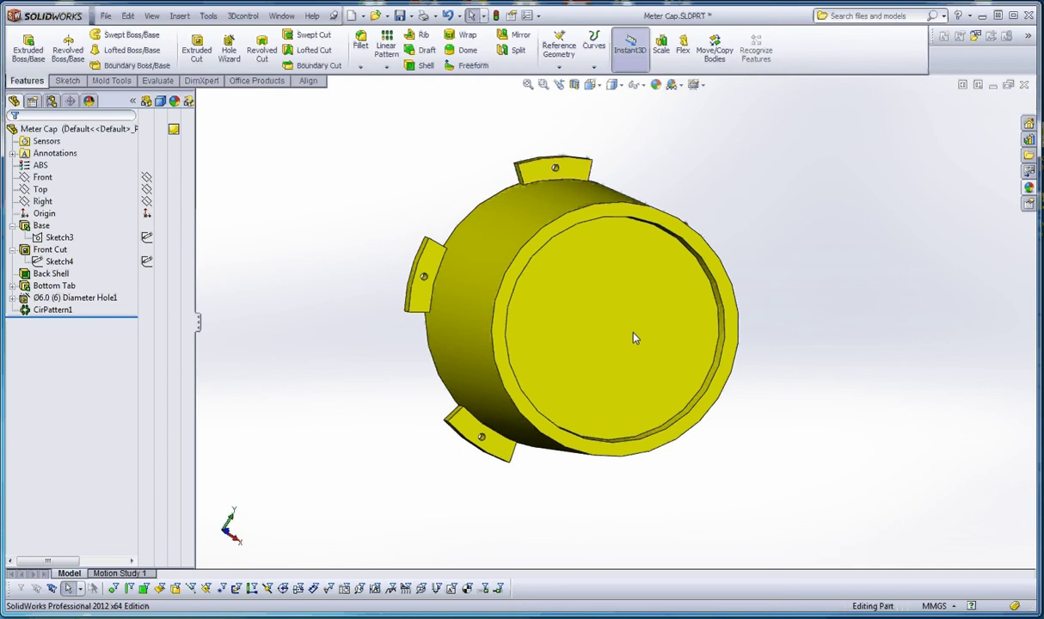
left_click(634, 337)
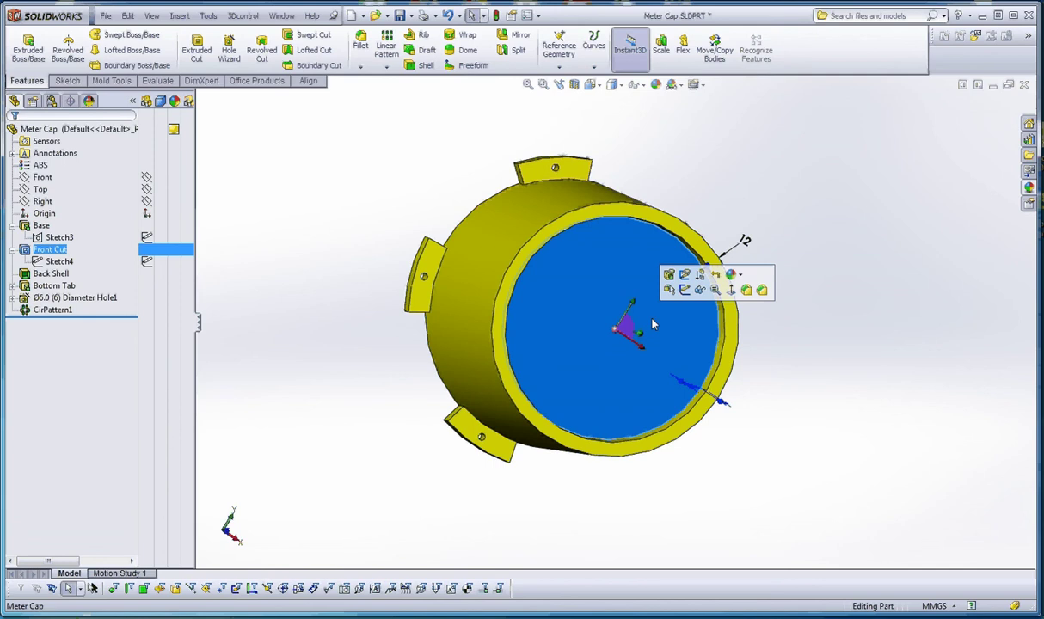
Orient the view Normal To the cap's front face, then clear the face selection.
key("space")
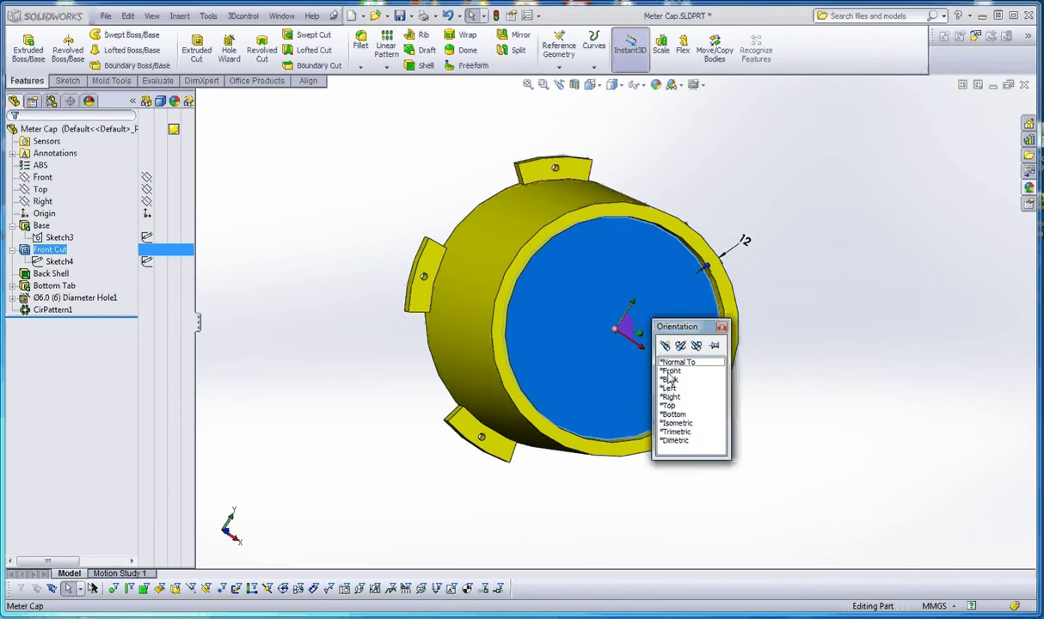
left_click(673, 376)
left_click(834, 466)
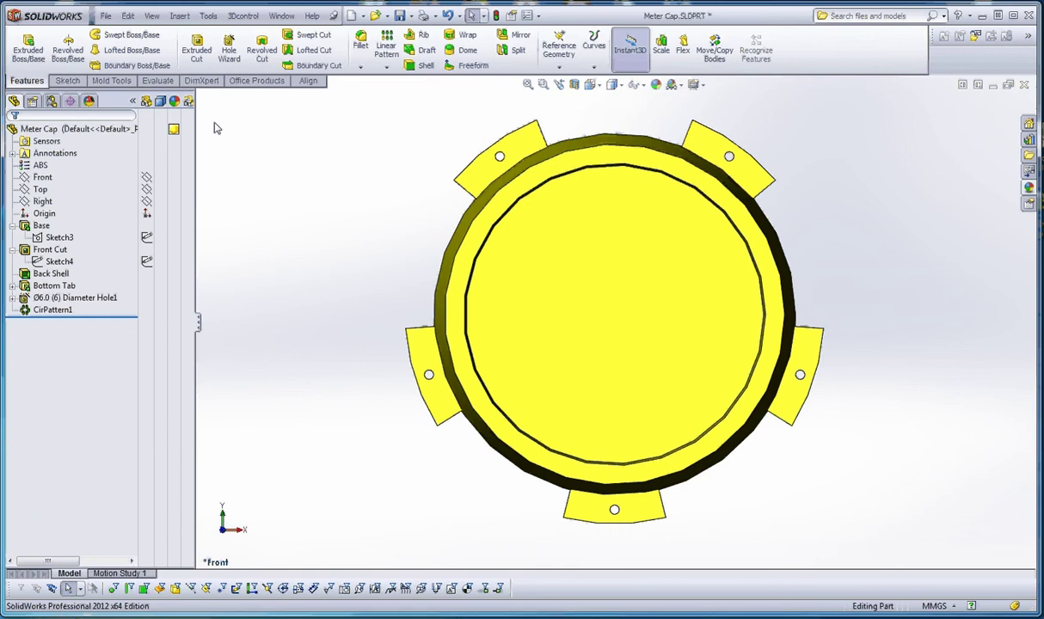
Start a new sketch on the cap's front face.
left_click(68, 80)
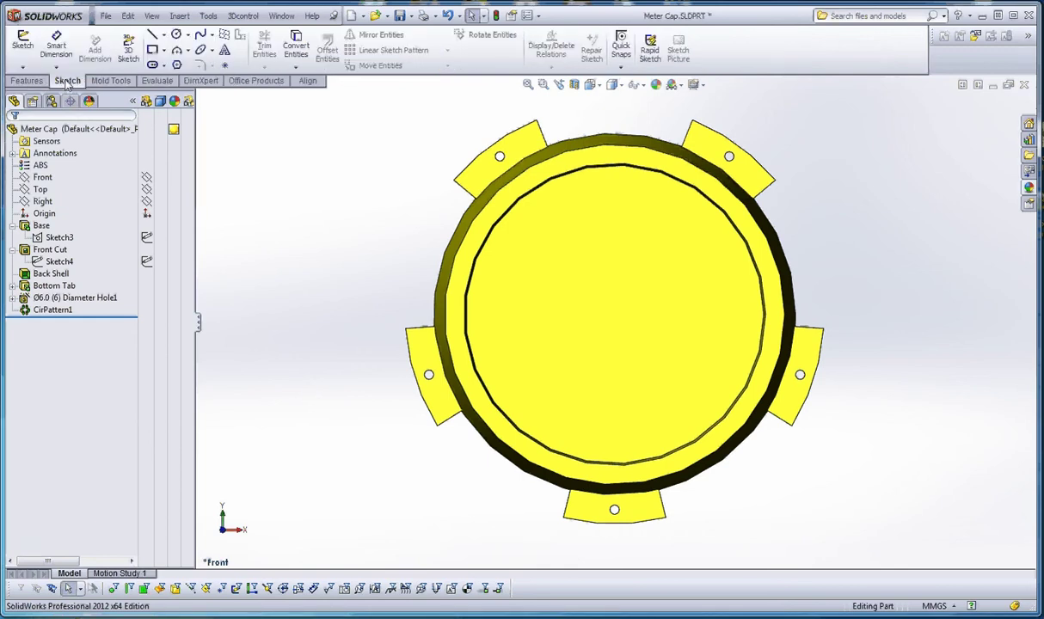
left_click(155, 39)
scroll(598, 261, "up", 5)
left_click(609, 294)
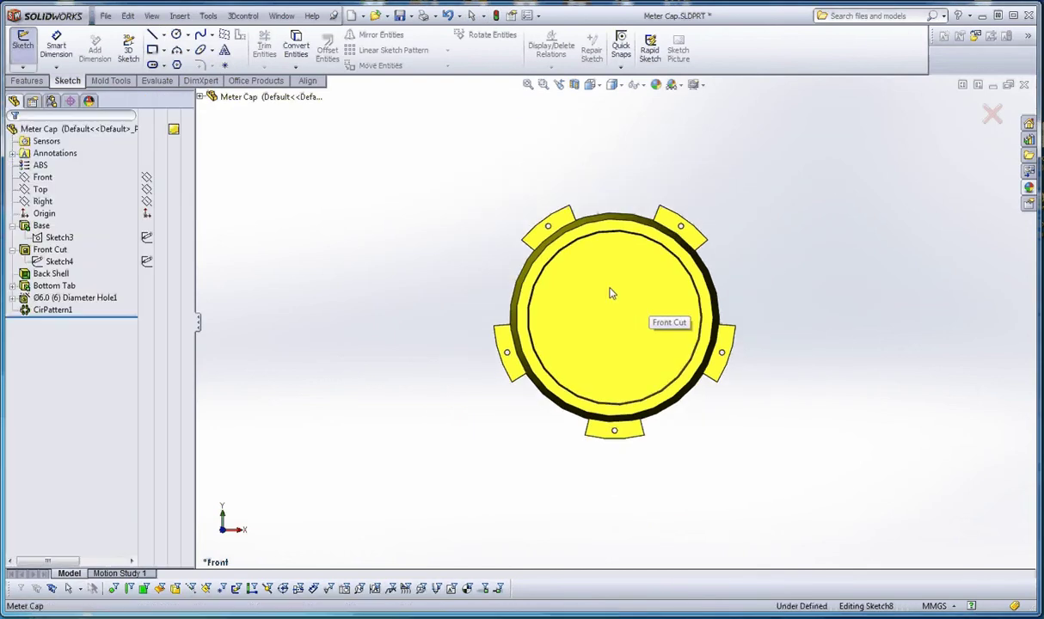
left_click(164, 35)
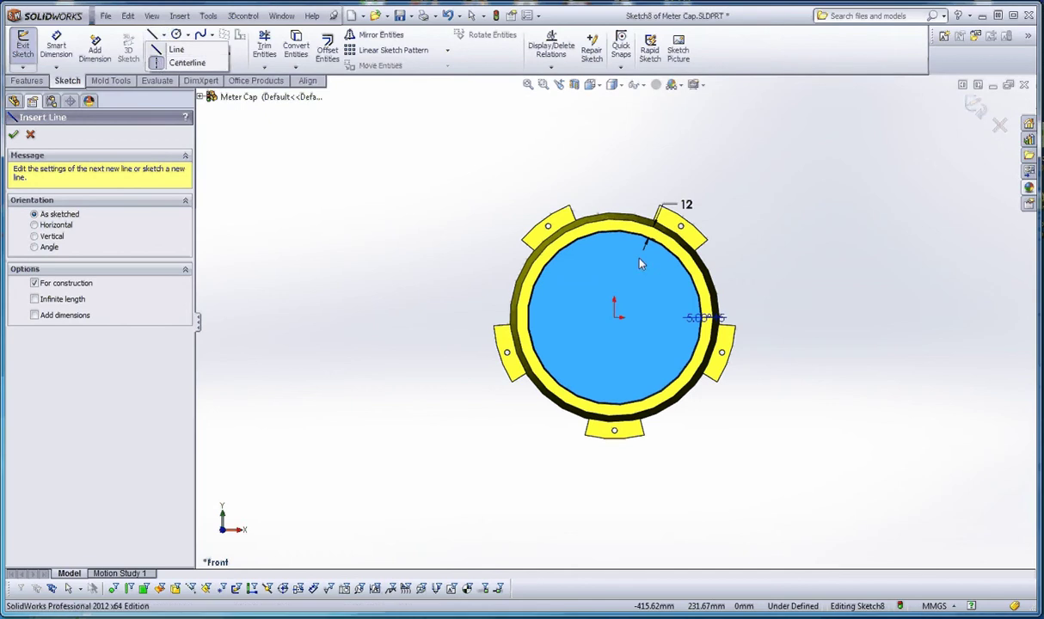
key("Escape")
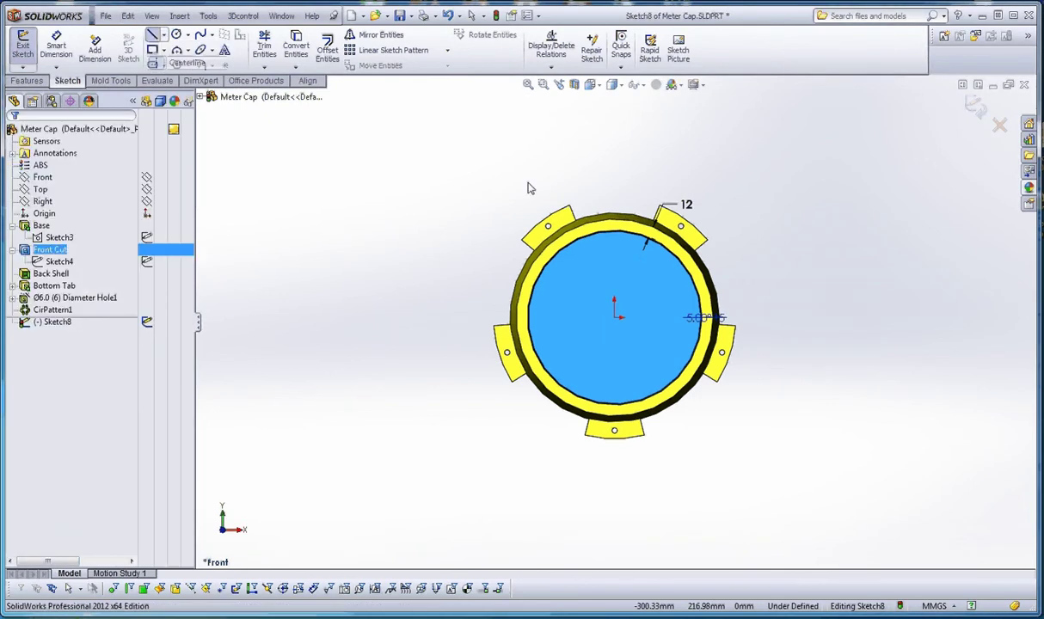
left_click(459, 157)
middle_click_drag(459, 157, 360, 150)
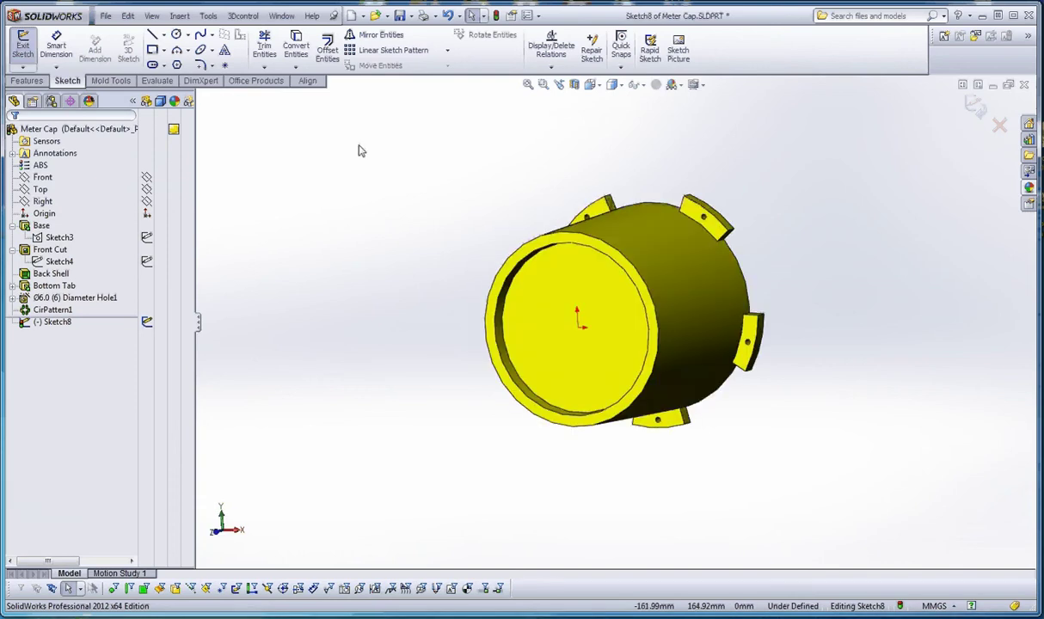
Draw a vertical construction line up from the origin and return to the Front view.
left_click(153, 35)
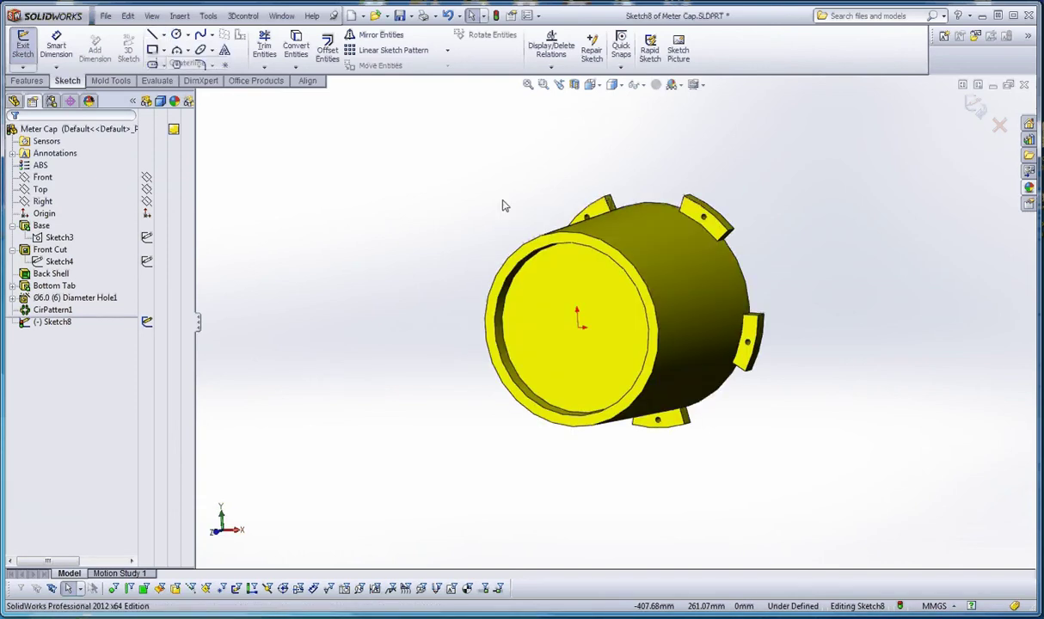
left_click(574, 325)
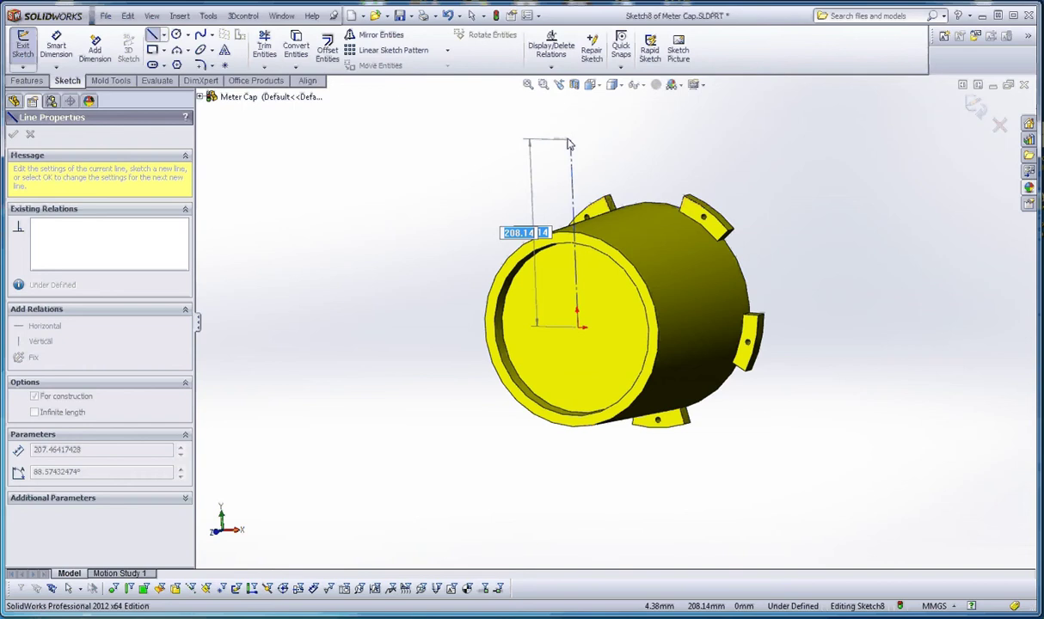
left_click(566, 137)
key("Escape")
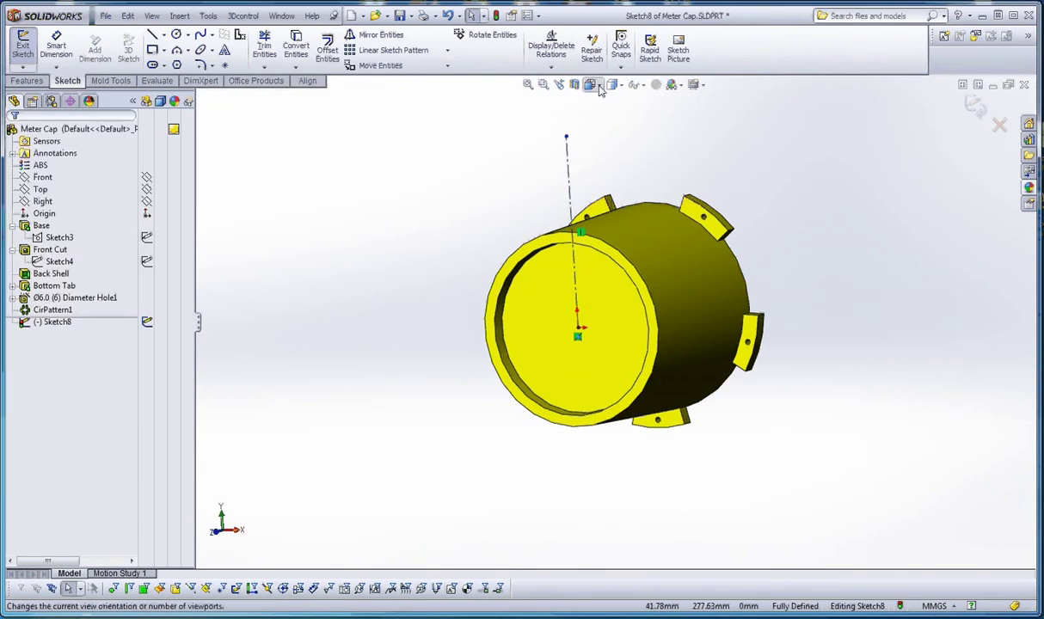
left_click(600, 88)
left_click(572, 103)
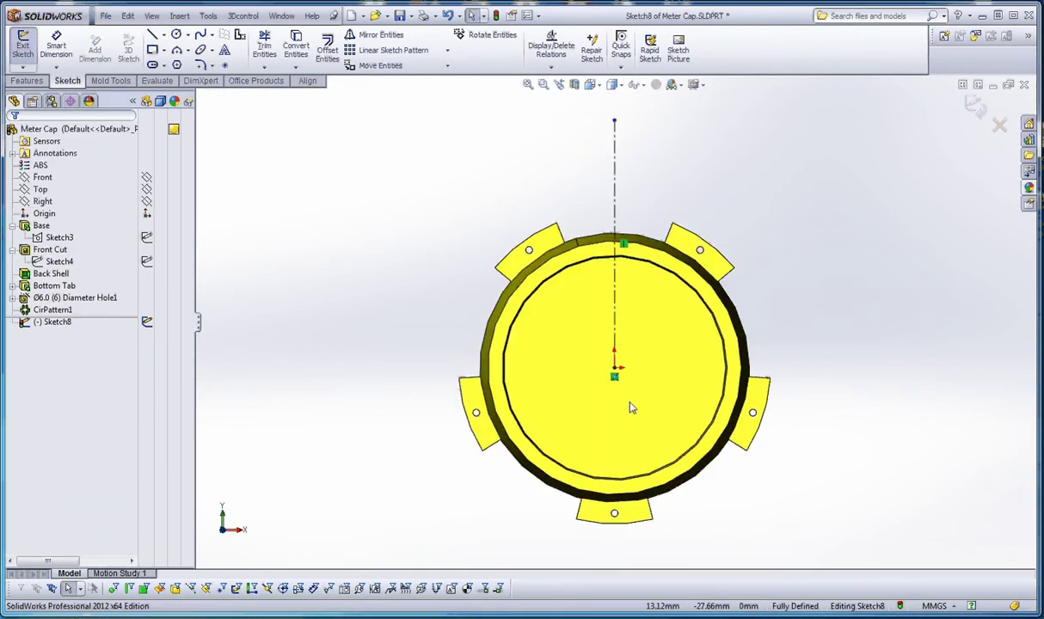
scroll(703, 443, "up", 1)
scroll(617, 349, "down", 3)
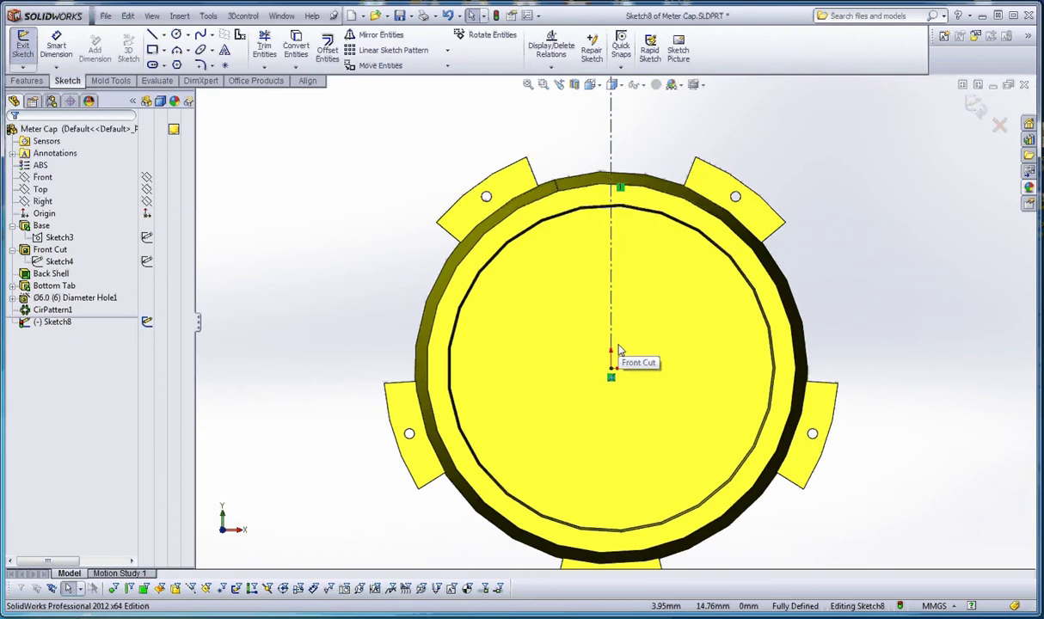
scroll(615, 352, "up", 3)
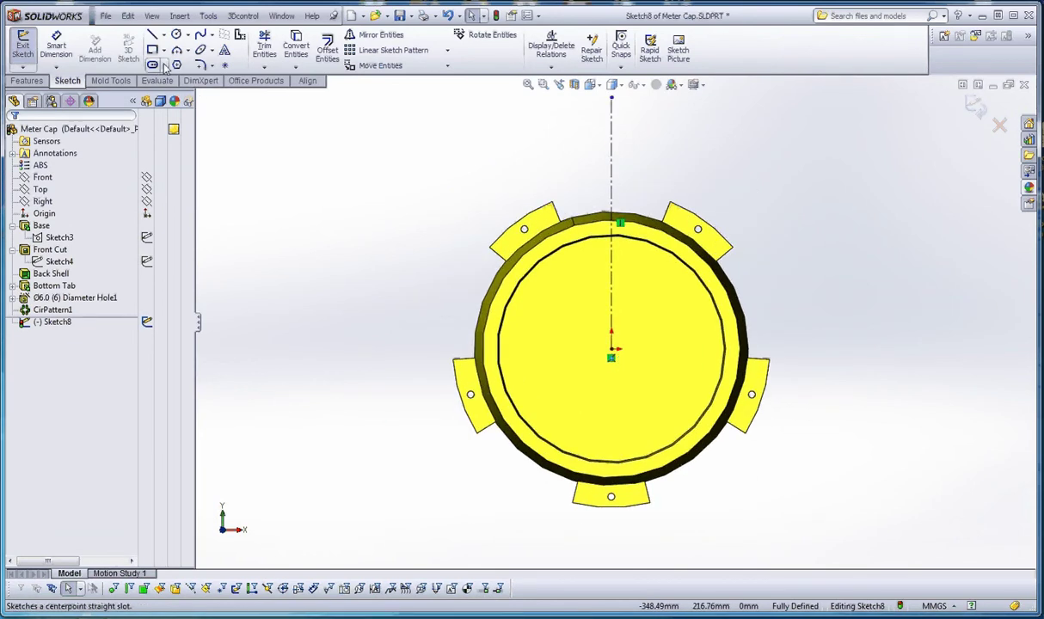
Extend the vertical centerline through the cap with Trim Entities.
left_click(164, 66)
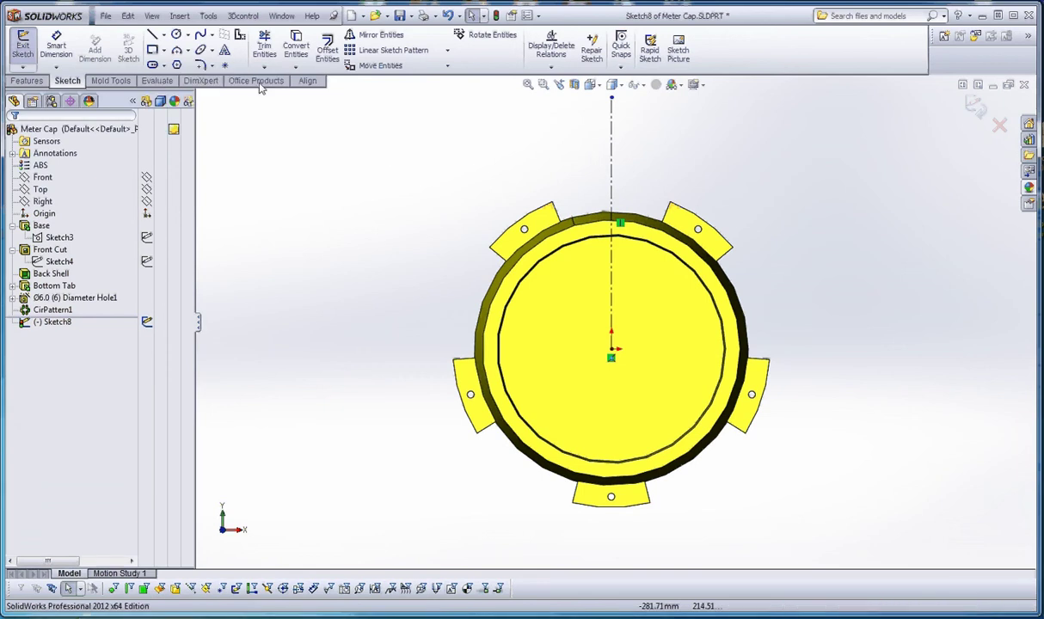
left_click(264, 44)
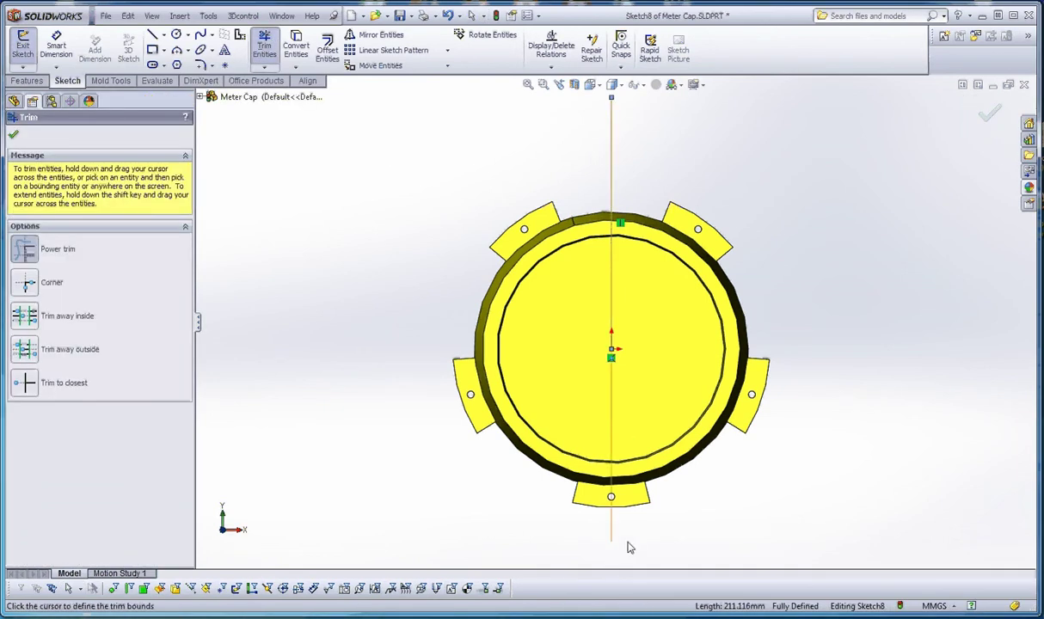
key("Escape")
Make the centerline's midpoint coincident with the origin.
left_click(612, 414)
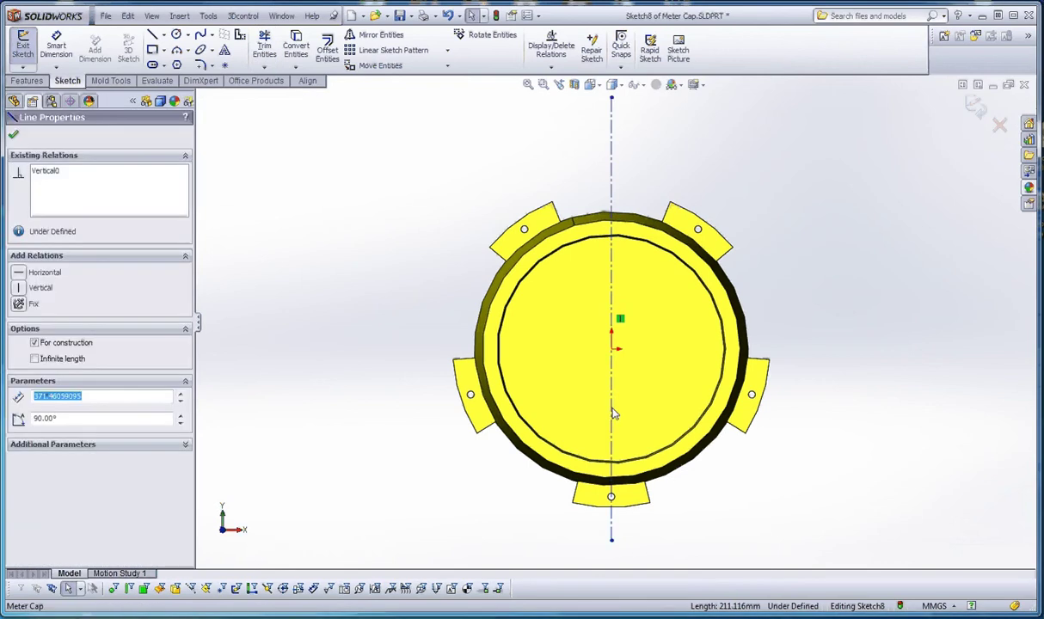
right_click(612, 413)
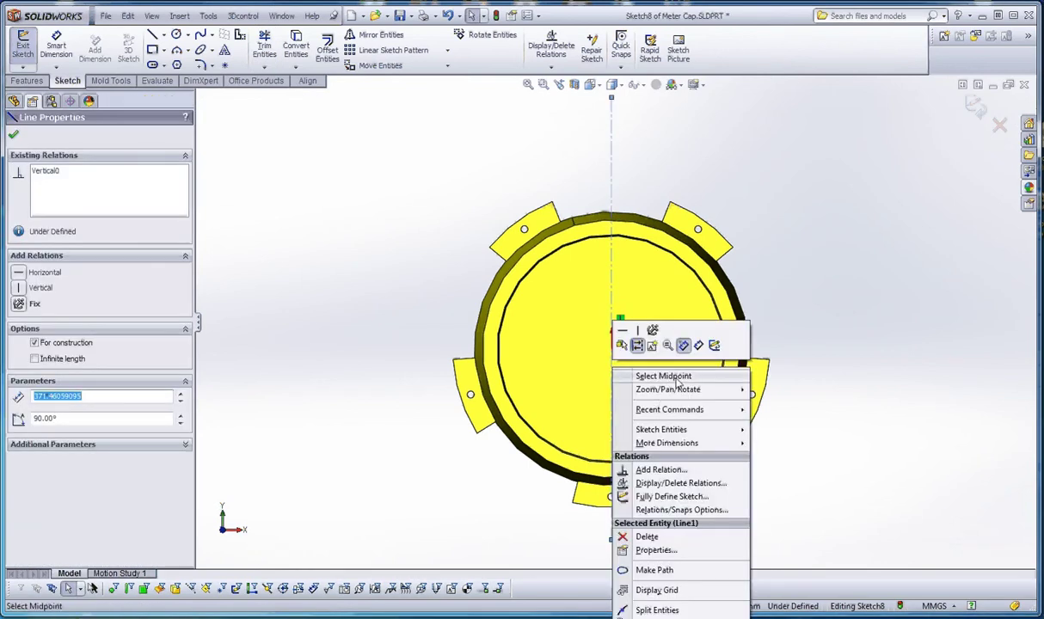
left_click(678, 377)
left_click(611, 348, "ctrl")
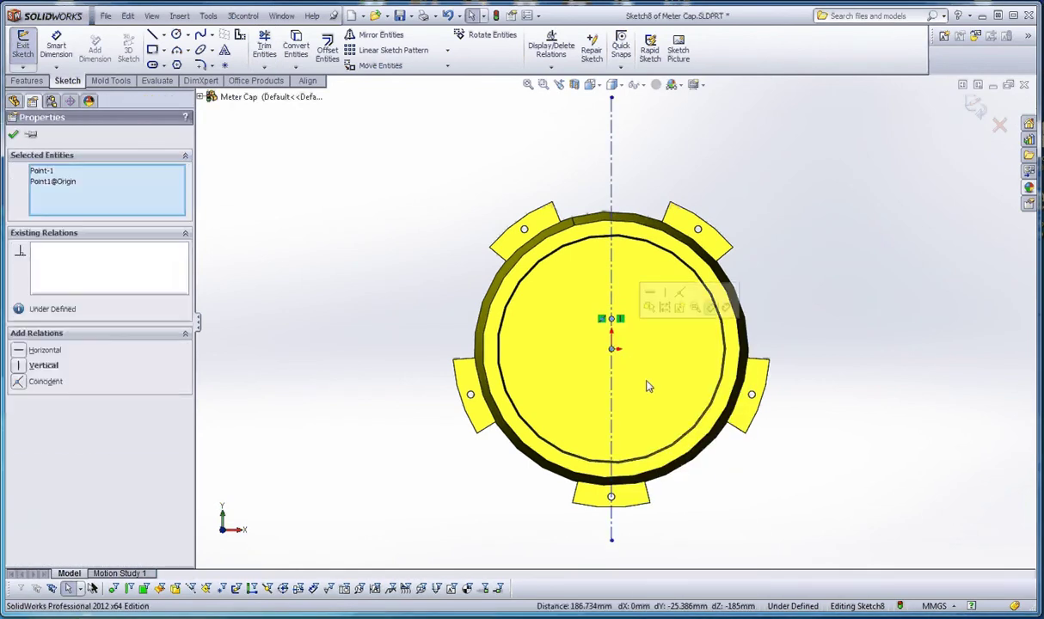
left_click(45, 381)
key("Escape")
scroll(617, 396, "up", 2)
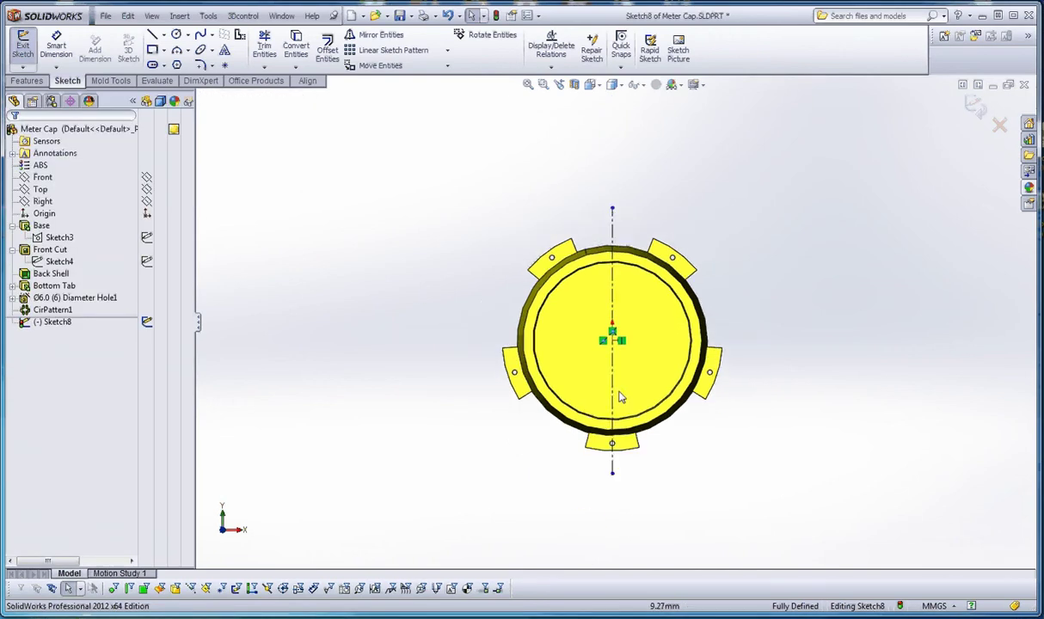
scroll(609, 376, "down", 2)
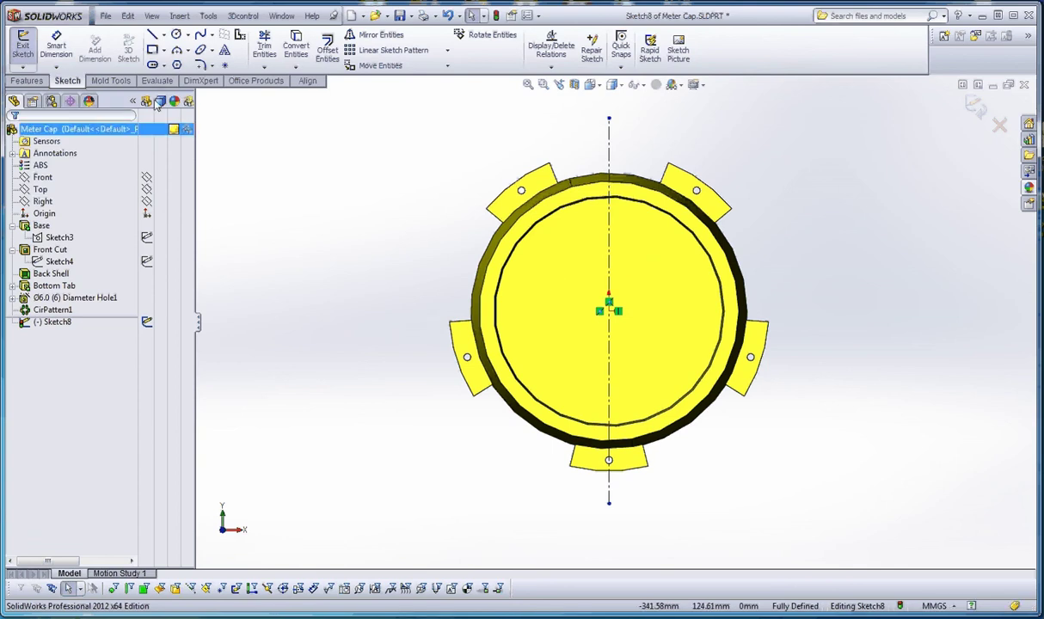
Draw a horizontal straight slot below the origin, about 107.33 long and 36.74 wide.
left_click(153, 65)
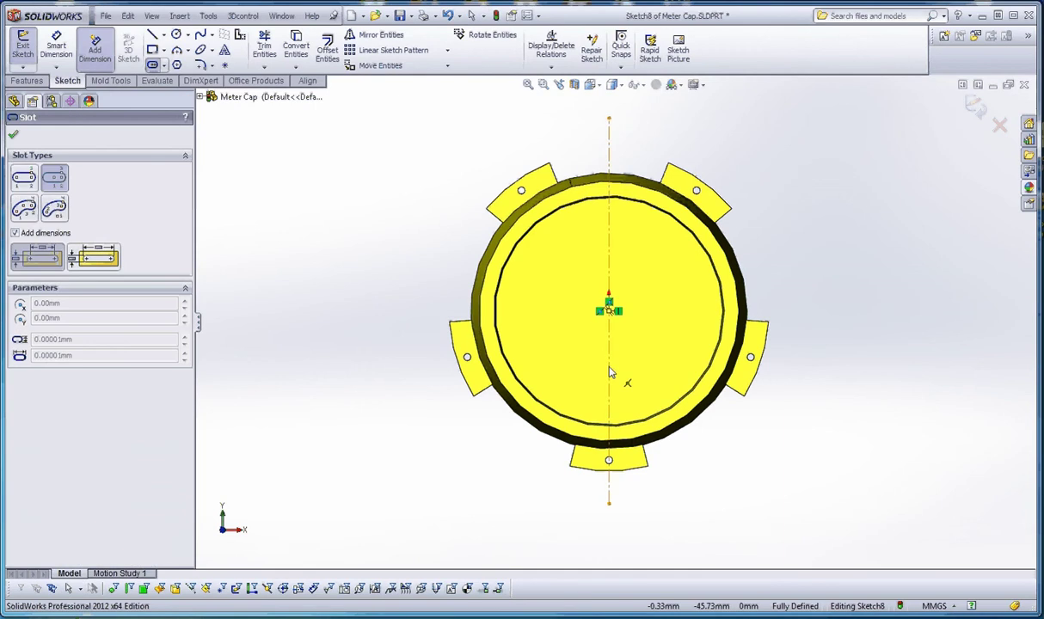
left_click(609, 366)
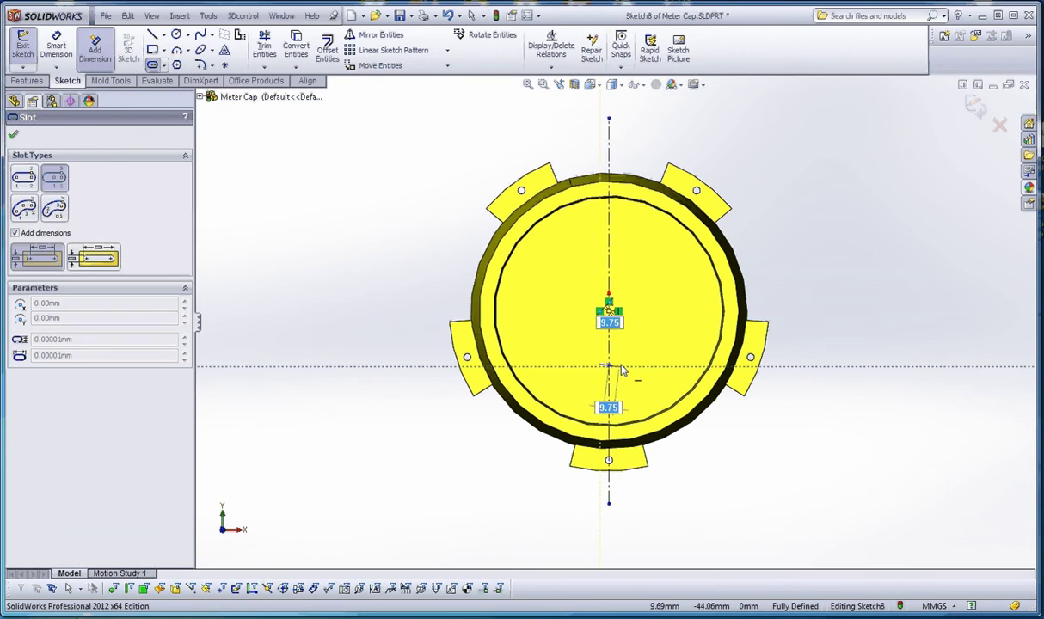
left_click(675, 370)
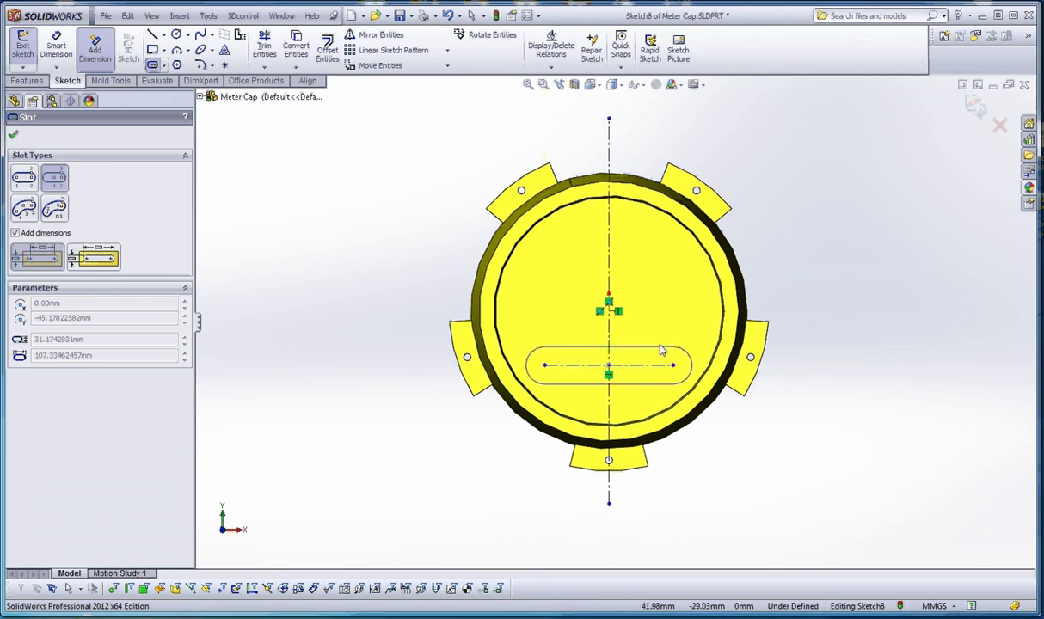
left_click(660, 347)
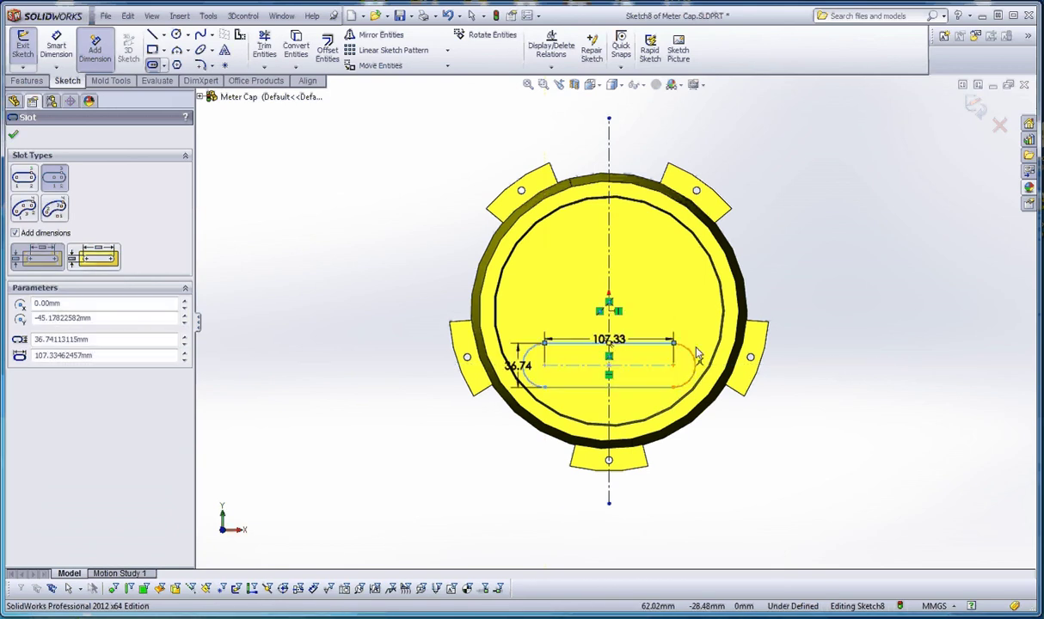
scroll(632, 370, "down", 2)
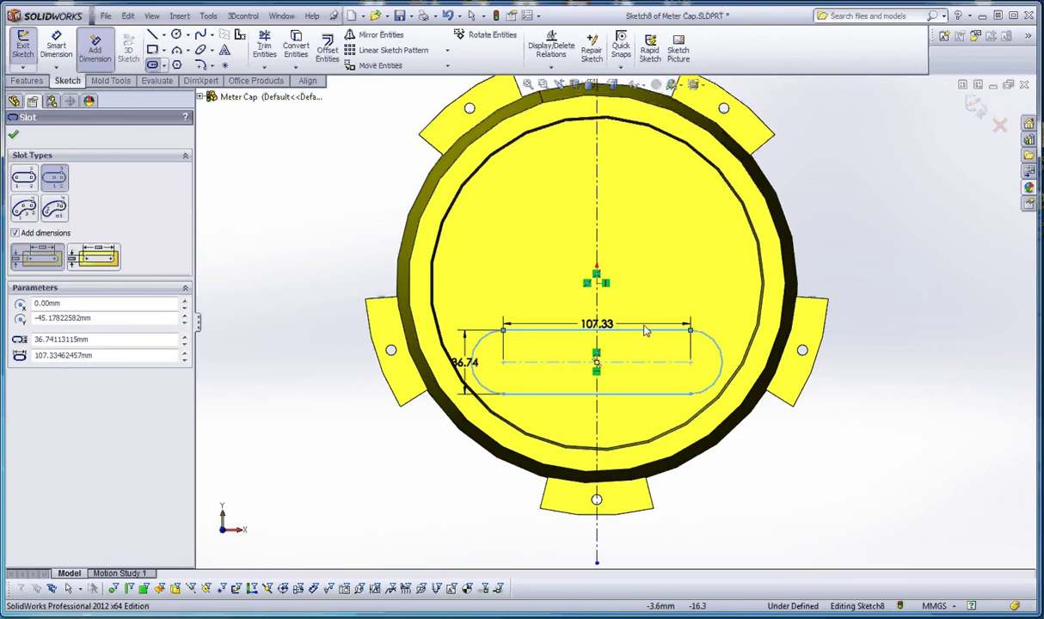
Set the straight slot's length dimension to 90.
key("Escape")
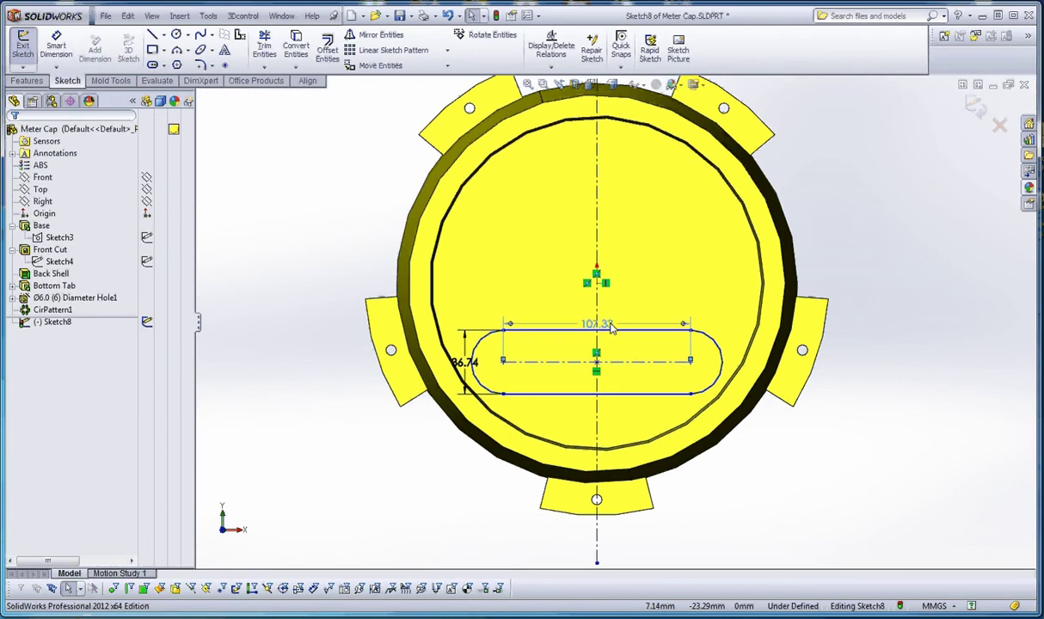
double_click(600, 325)
type("4")
key("Escape")
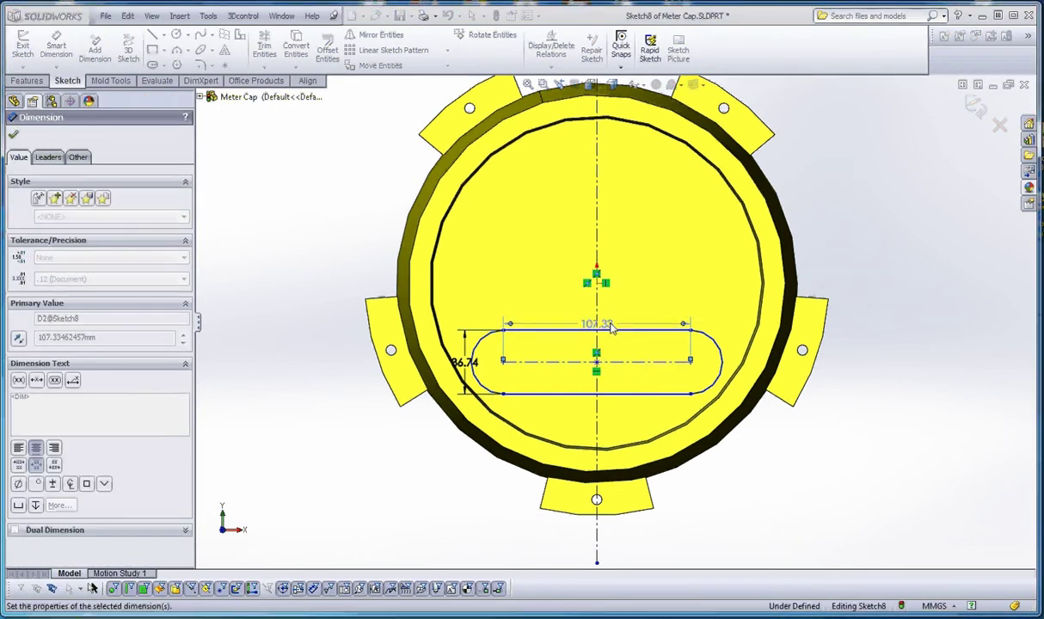
left_click(683, 326)
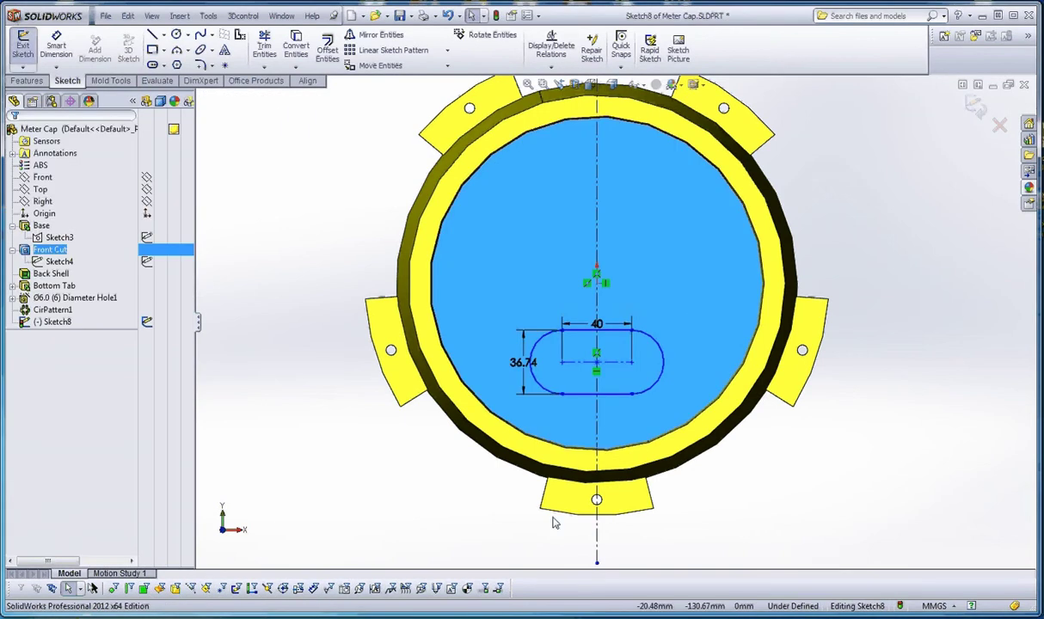
double_click(600, 324)
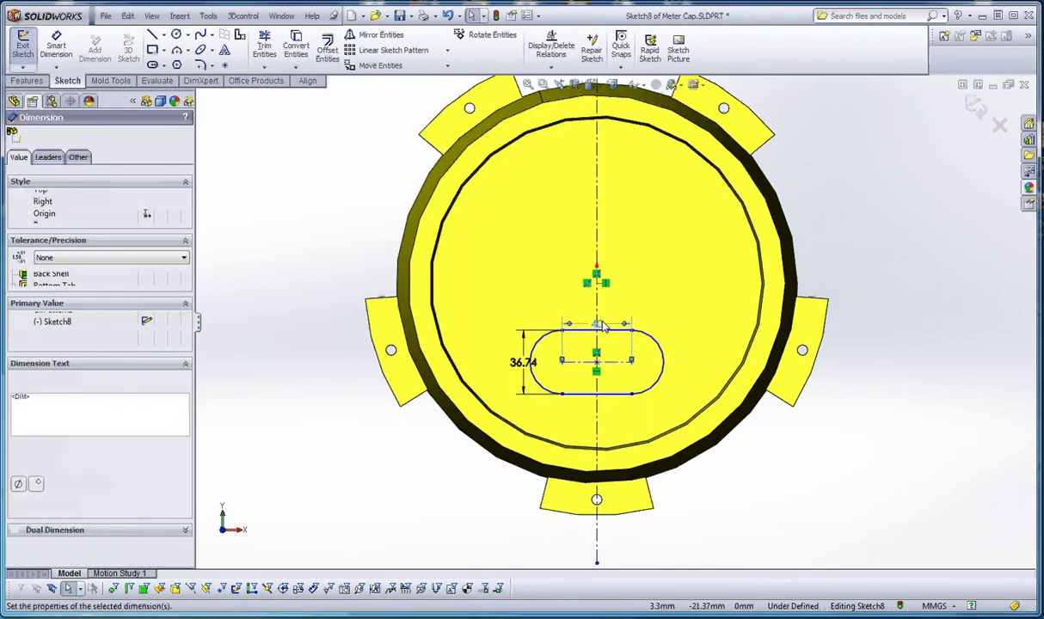
type("90")
key("Return")
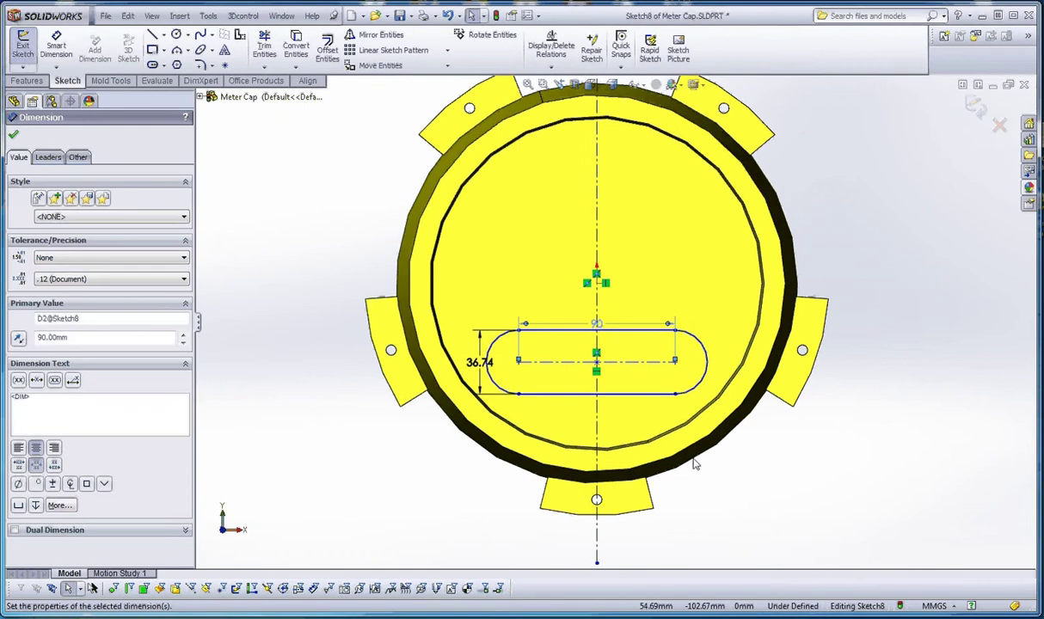
key("Escape")
left_click(629, 365)
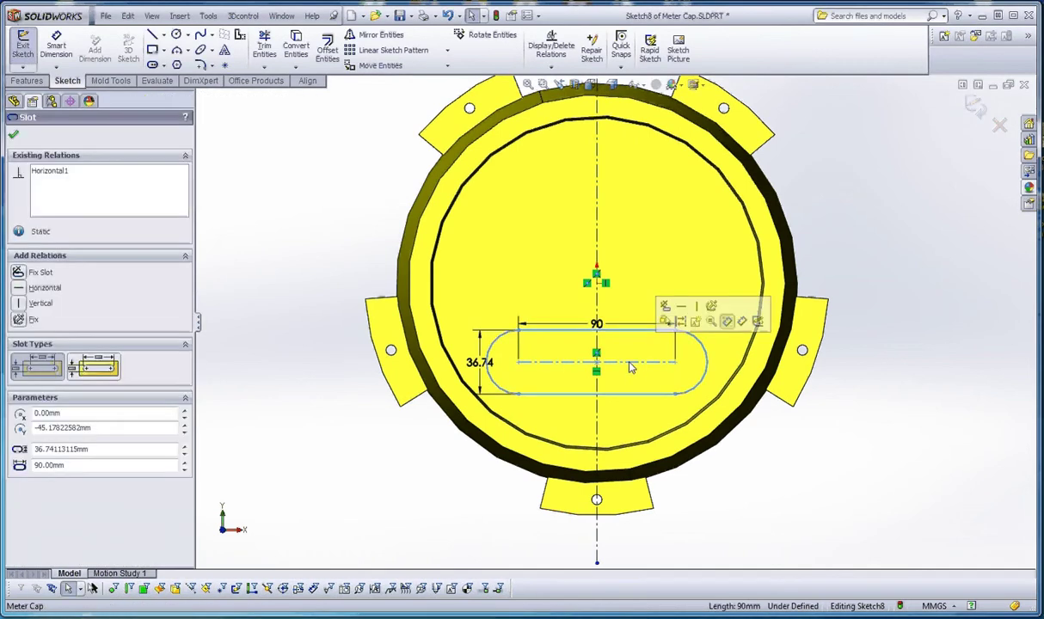
key("Escape")
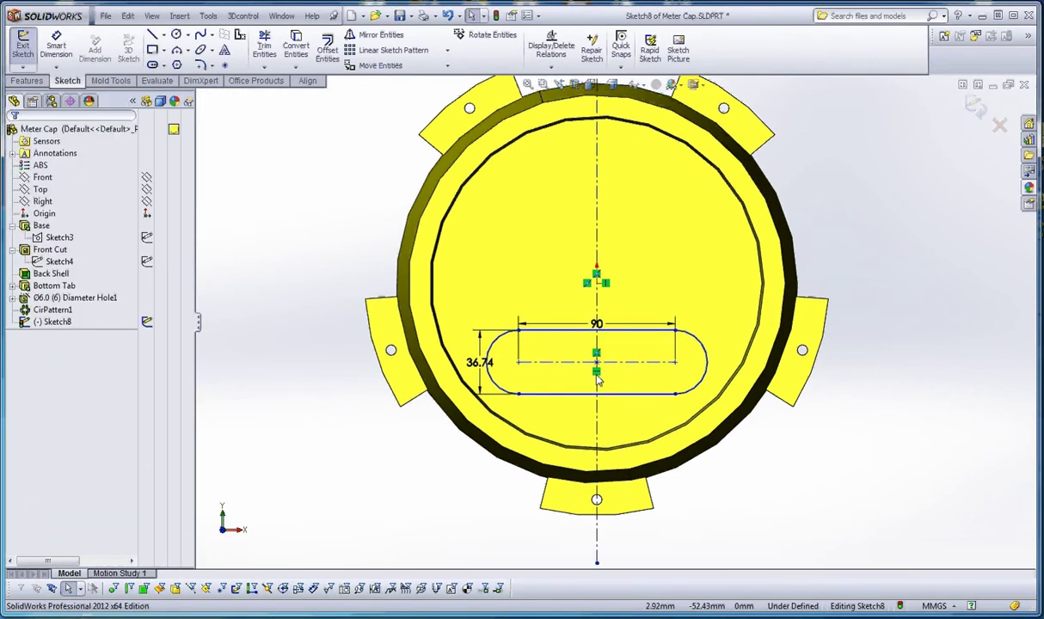
Set the straight slot's width dimension to 40.
double_click(479, 362)
type("40")
key("Return")
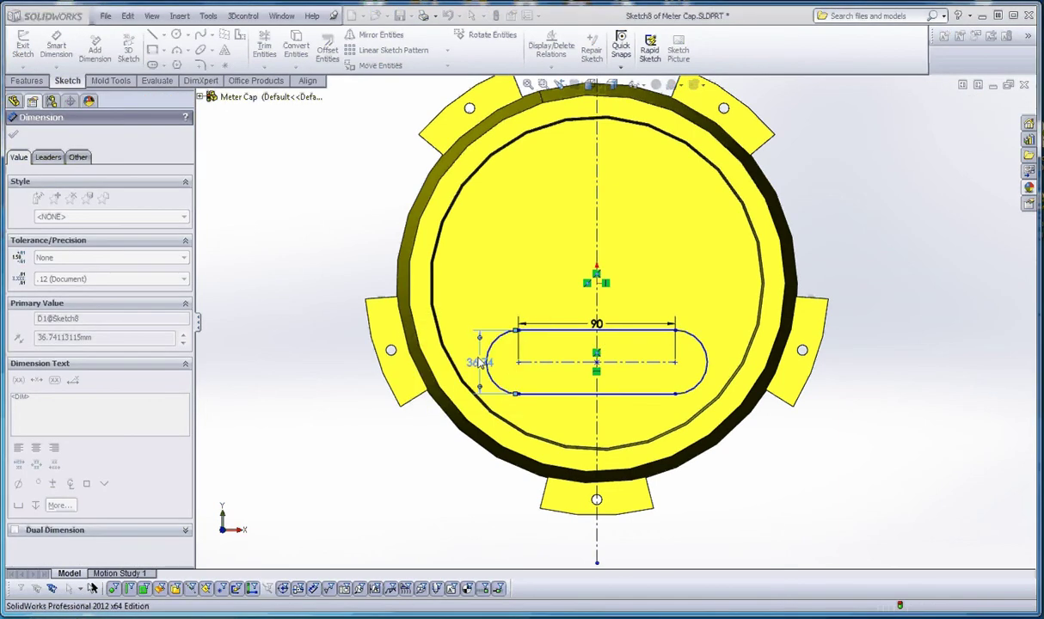
left_click(695, 485)
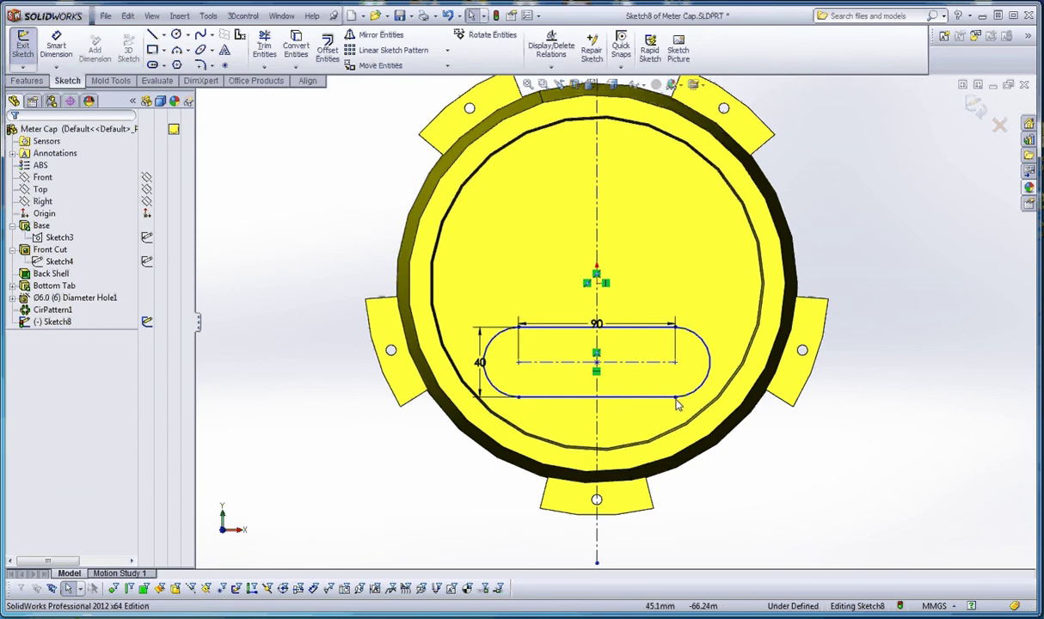
Dimension the slot centreline 40 below the origin.
left_click_drag(676, 402, 548, 355)
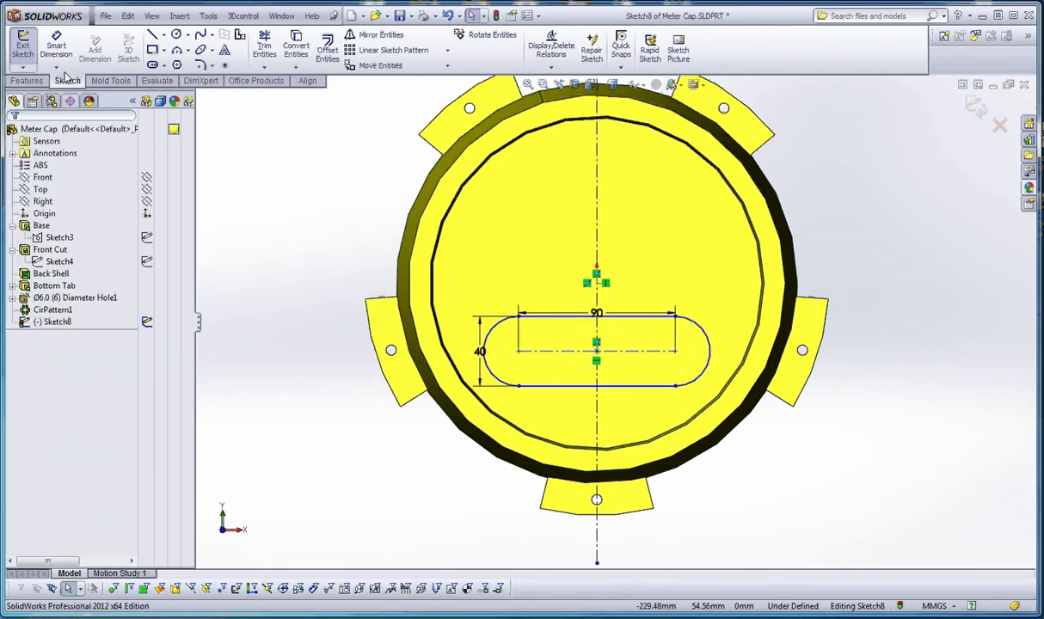
left_click(56, 47)
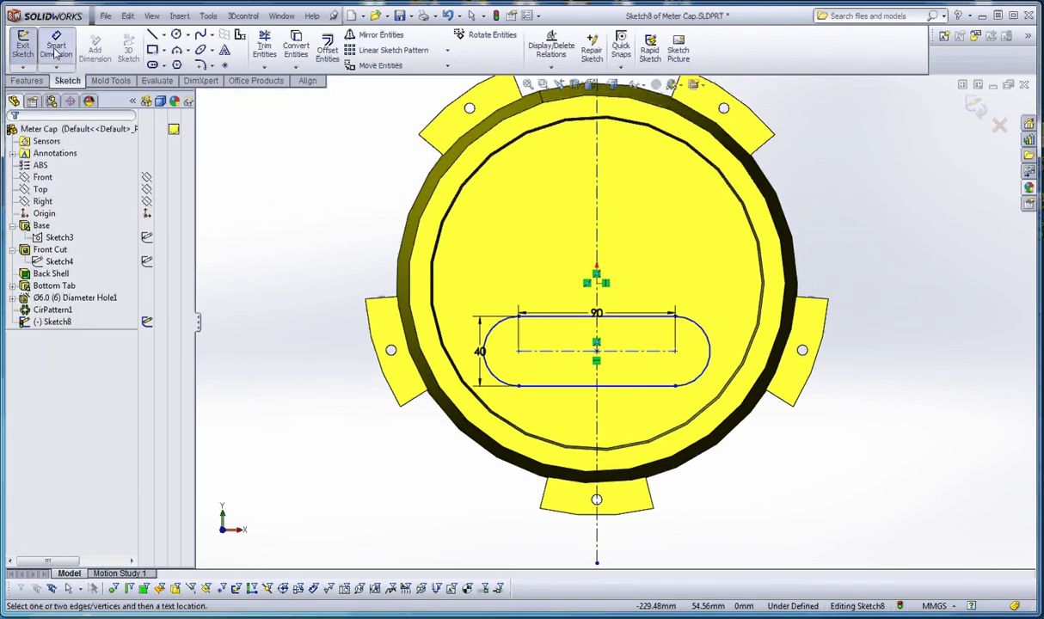
left_click(637, 353)
left_click(596, 276)
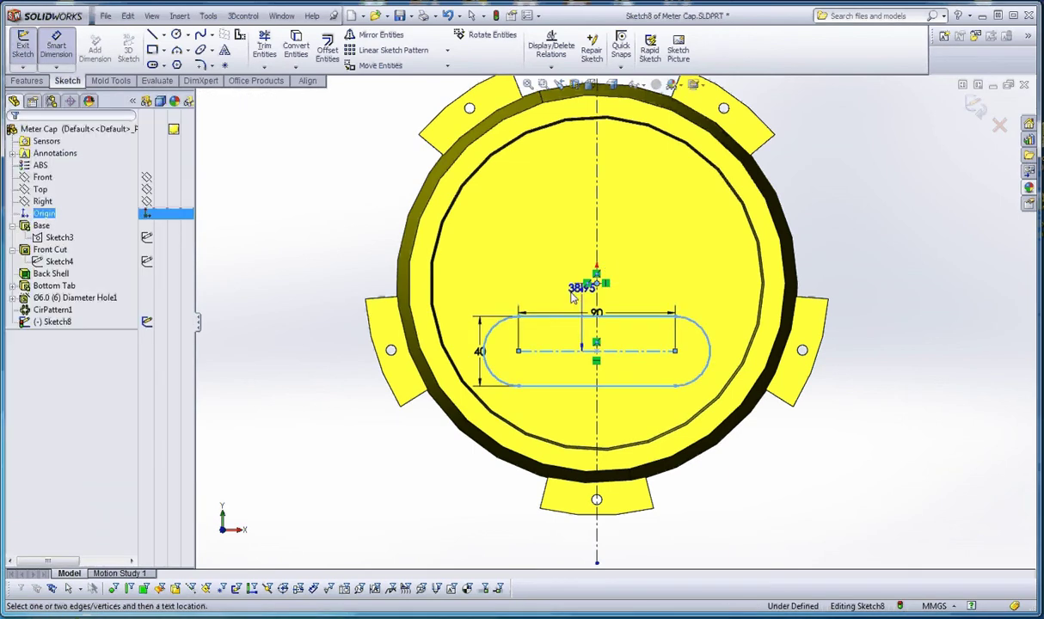
left_click(452, 301)
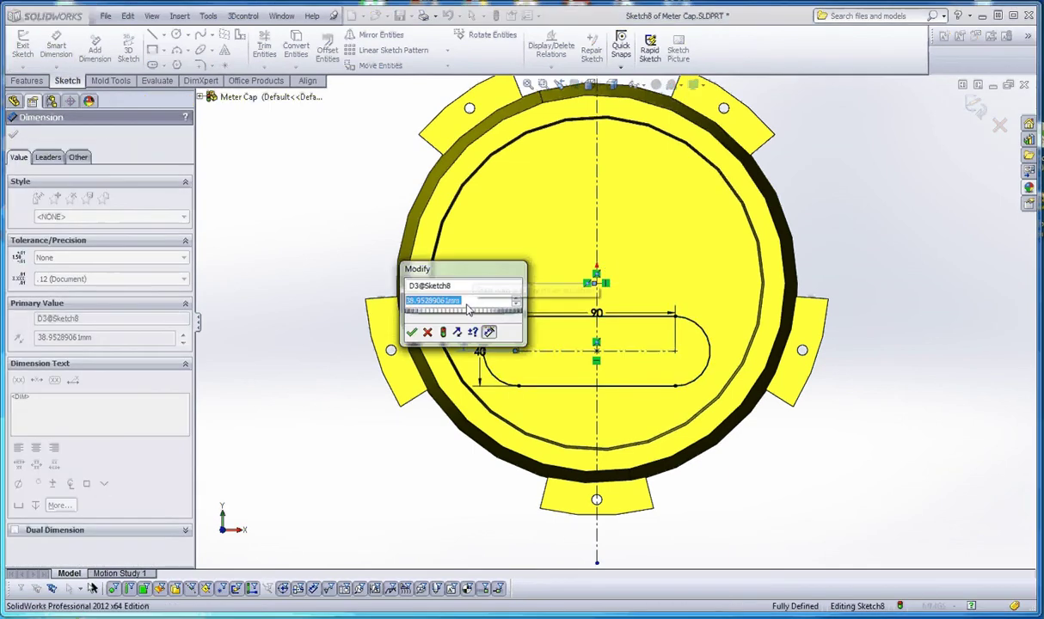
type("38.85")
key("Return")
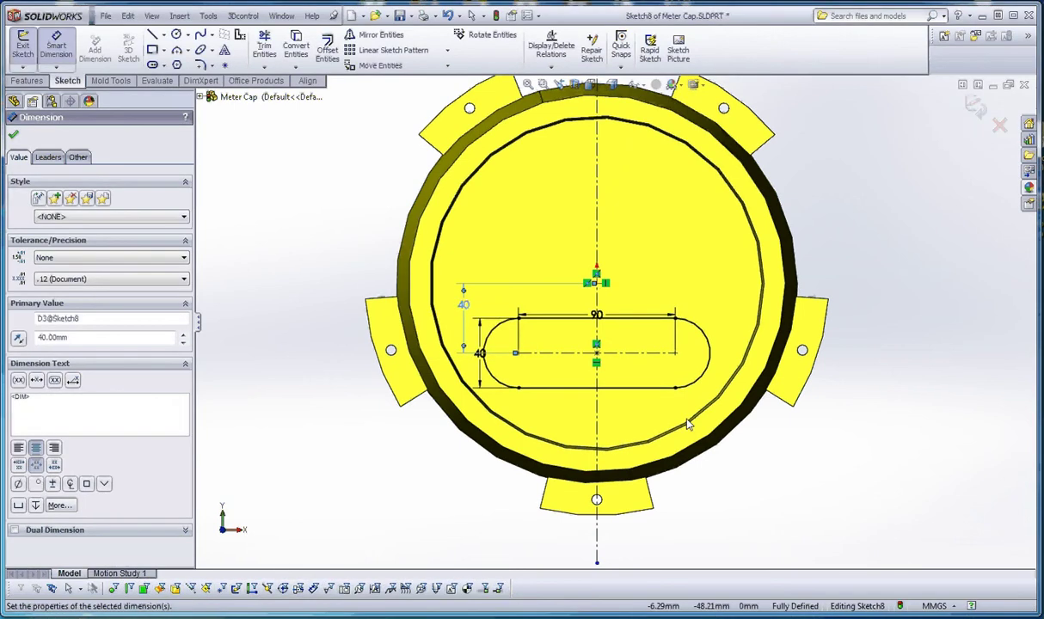
left_click(762, 478)
scroll(712, 422, "up", 2)
Try a 3 Point Arc Slot, cancel it, and reopen the slot type list.
scroll(694, 408, "down", 1)
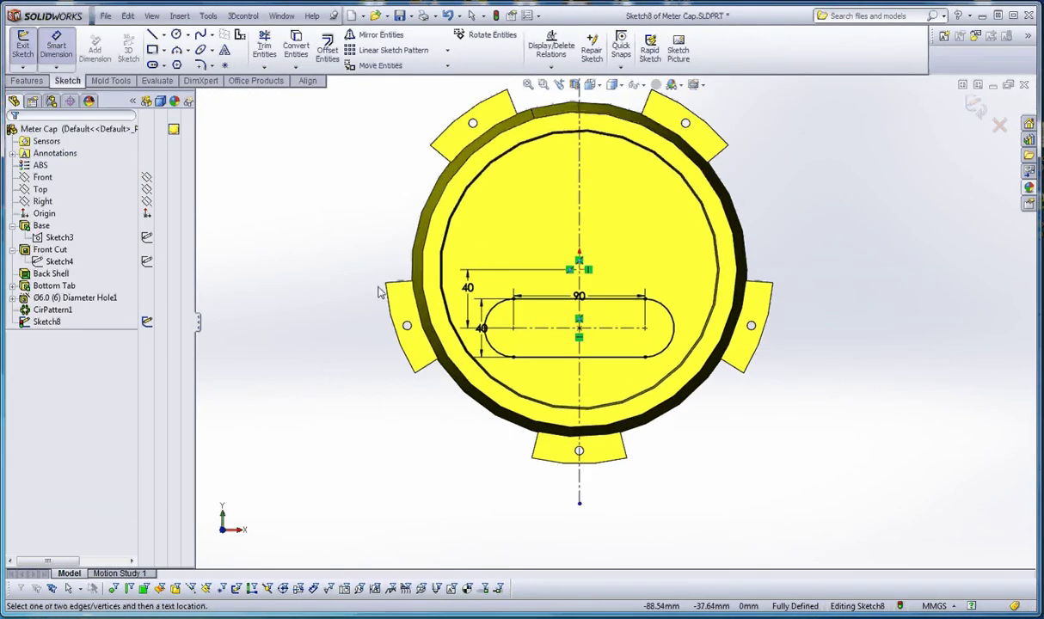
left_click(162, 65)
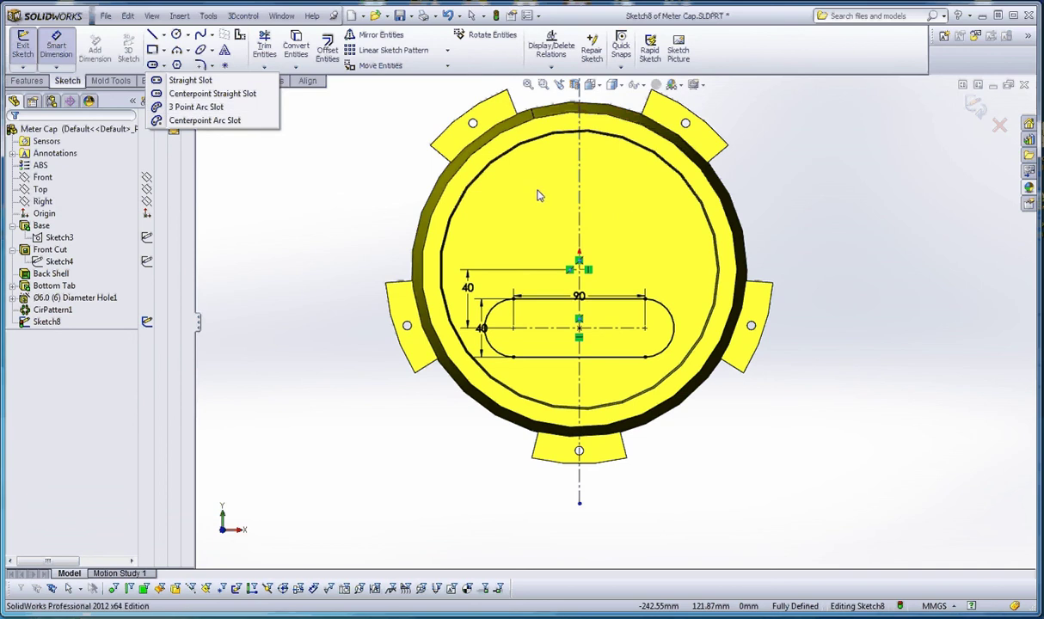
left_click(196, 106)
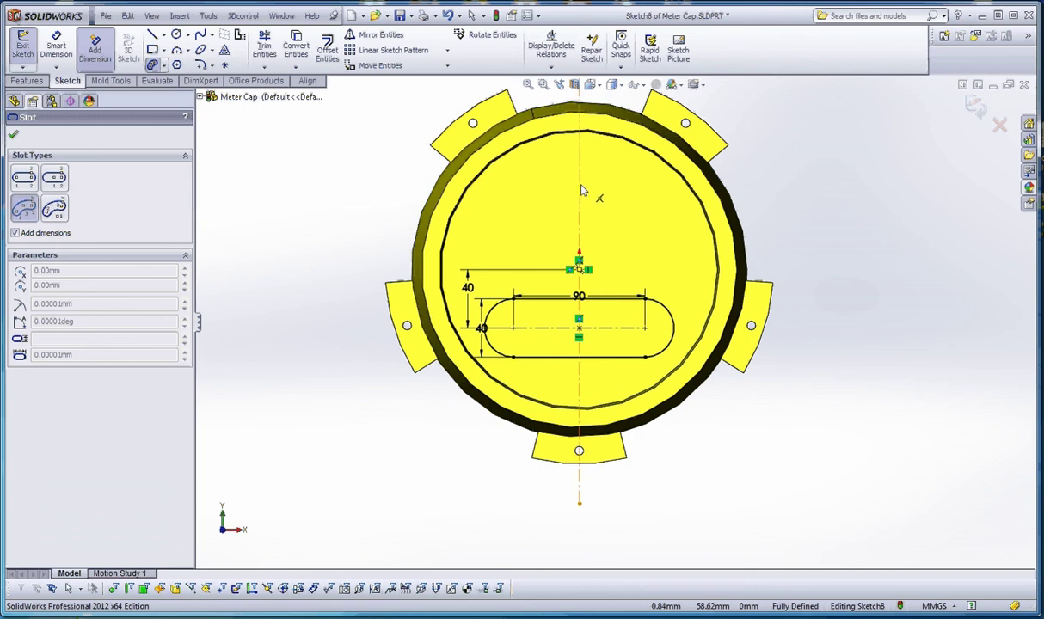
left_click(580, 185)
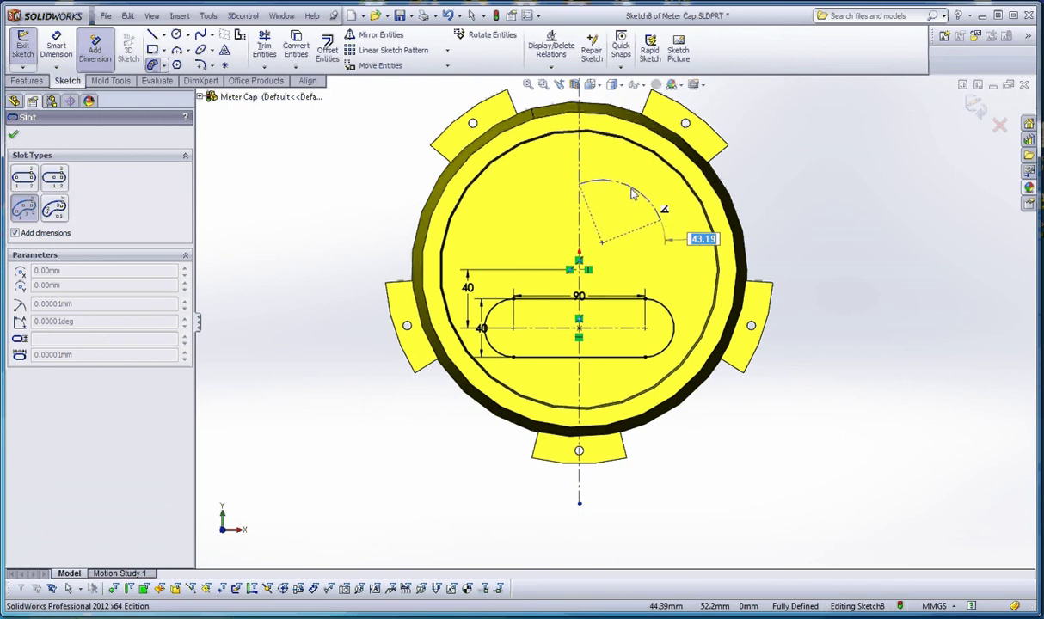
left_click(660, 219)
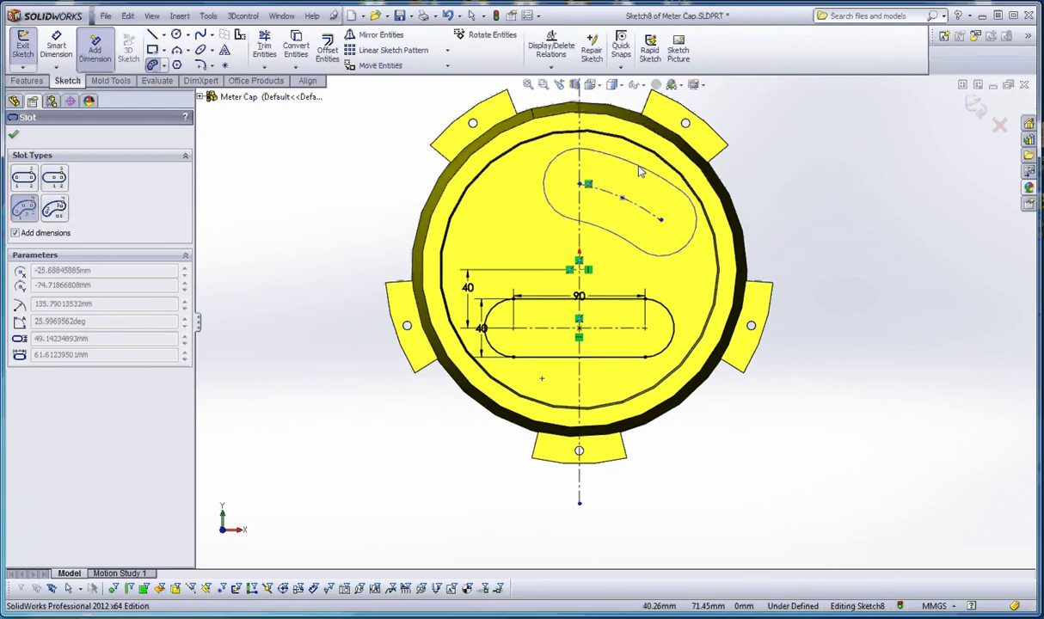
key("Escape")
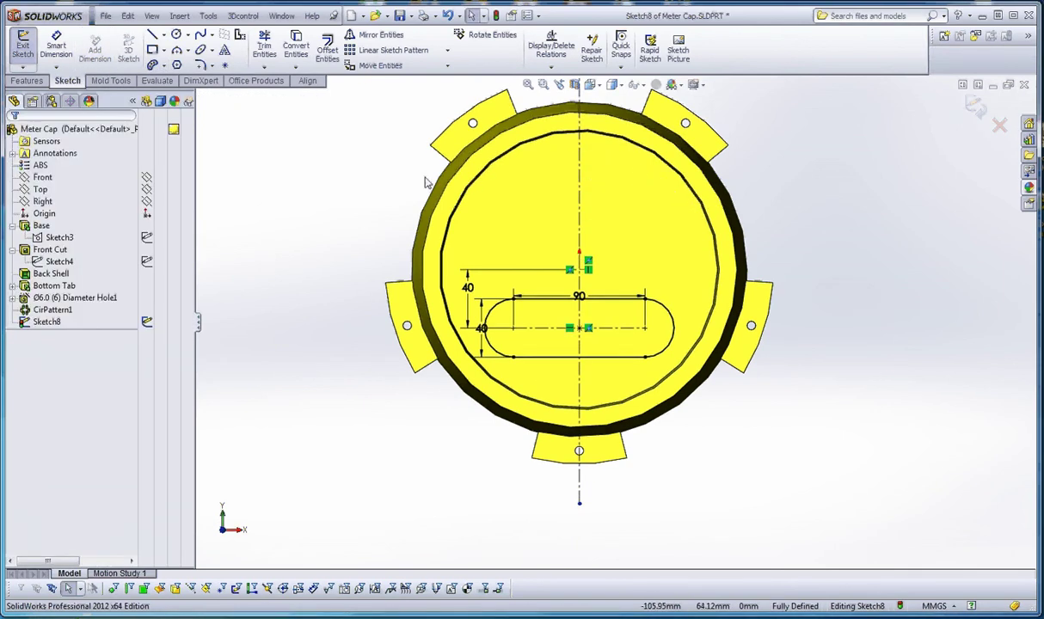
left_click(165, 68)
left_click(165, 68)
left_click(165, 68)
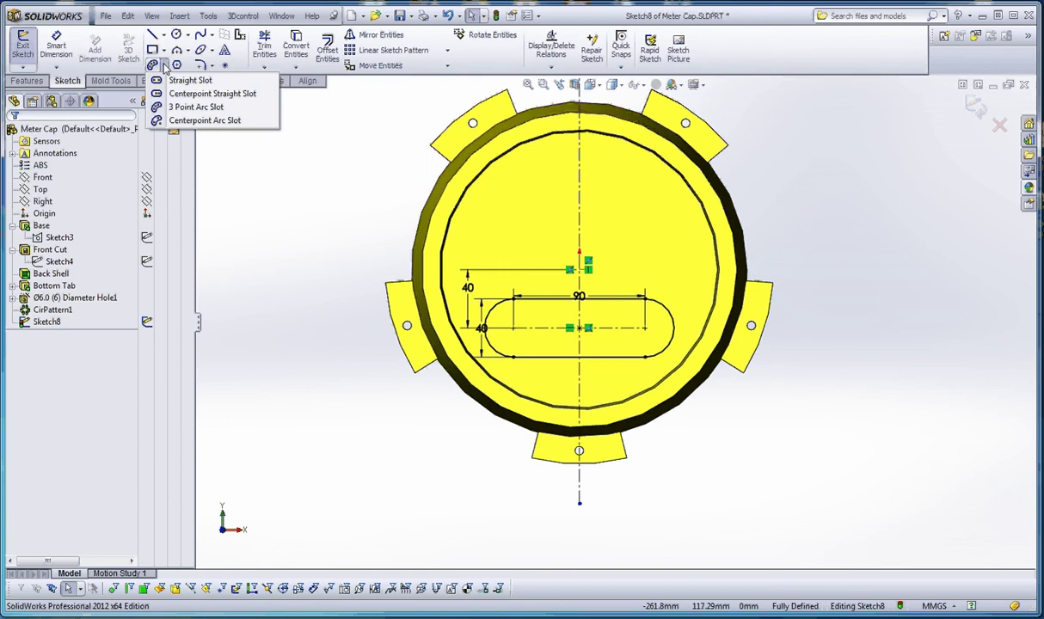
Draw a Centerpoint Arc Slot on the origin: R62.74, 35.52° sweep, 35.66 wide.
left_click(206, 121)
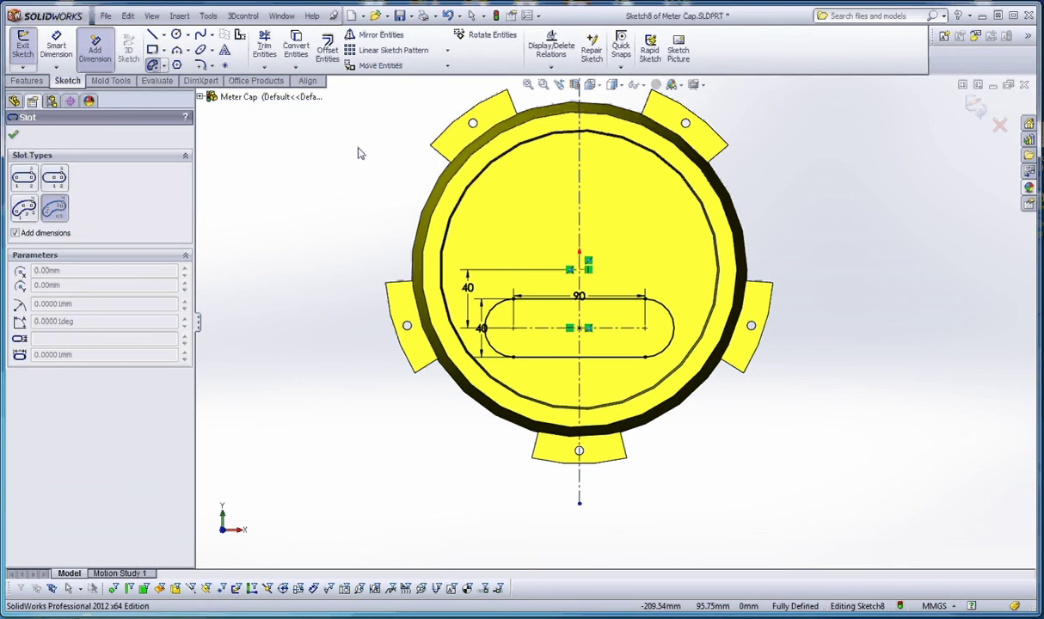
left_click(580, 270)
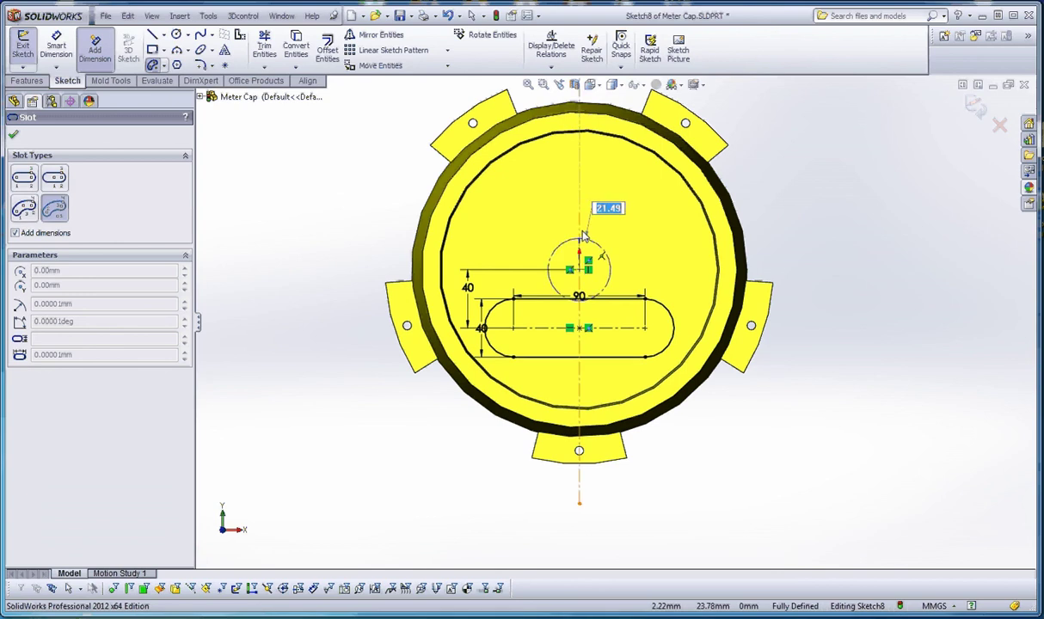
left_click(581, 182)
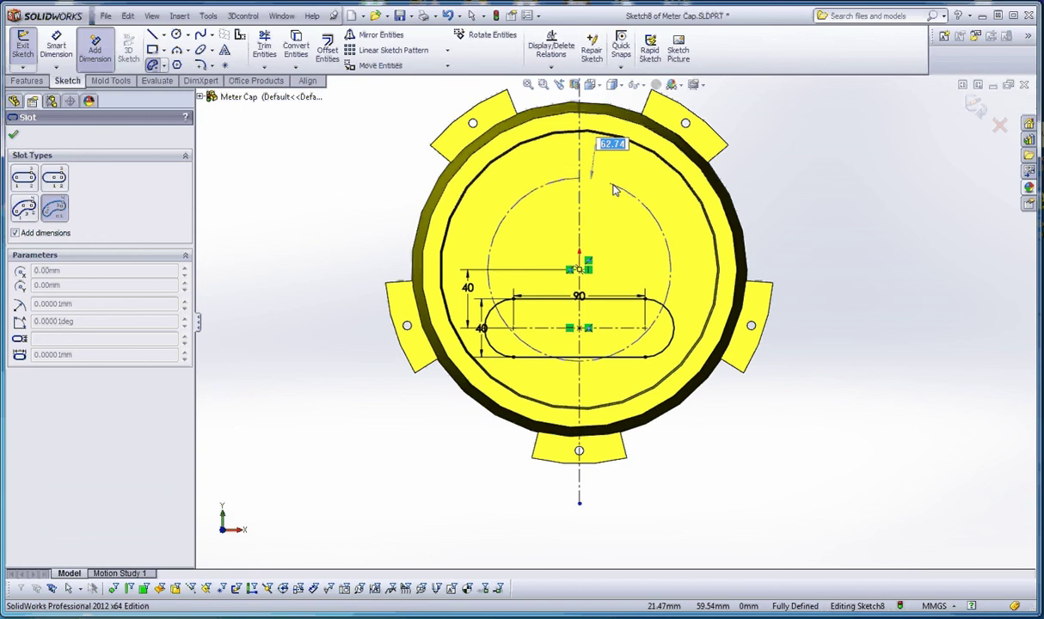
left_click(541, 210)
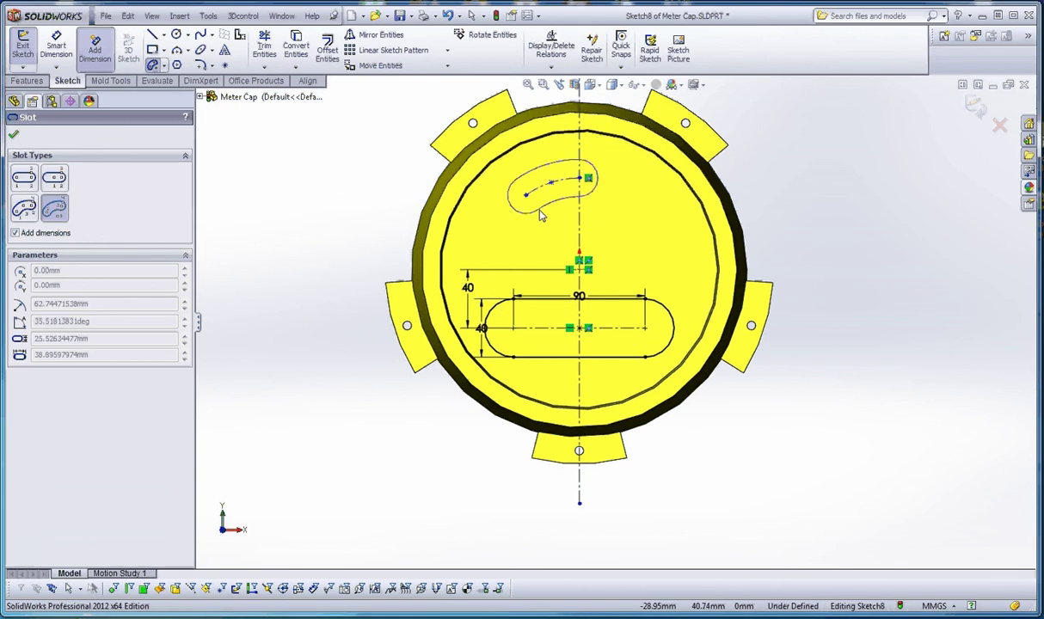
left_click(592, 206)
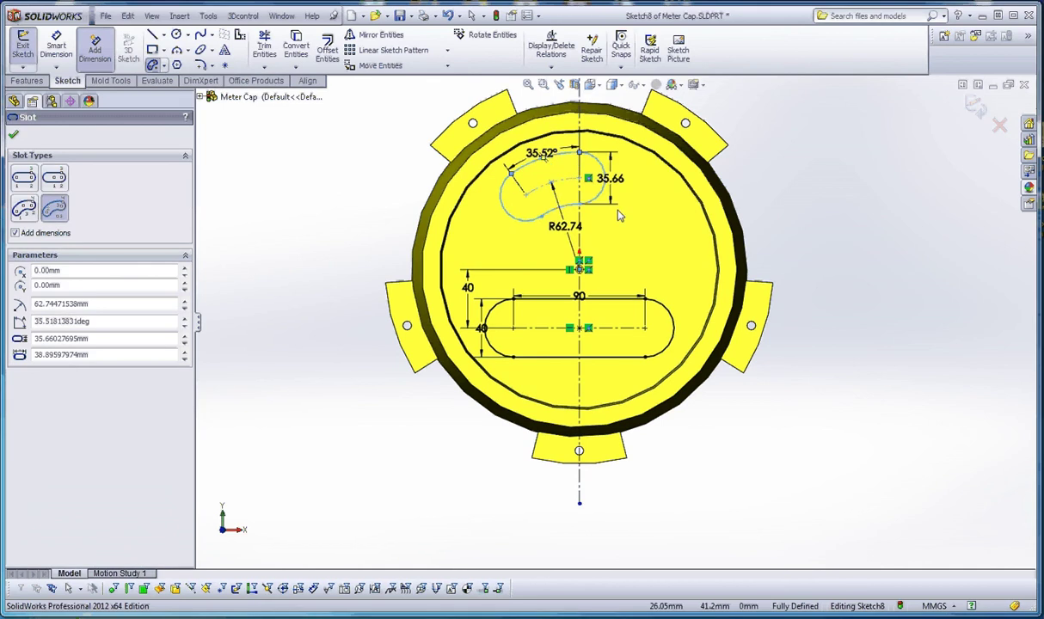
Put the arc slot's centre point on the vertical centreline with a Coincident relation.
key("Escape")
scroll(572, 200, "down", 5)
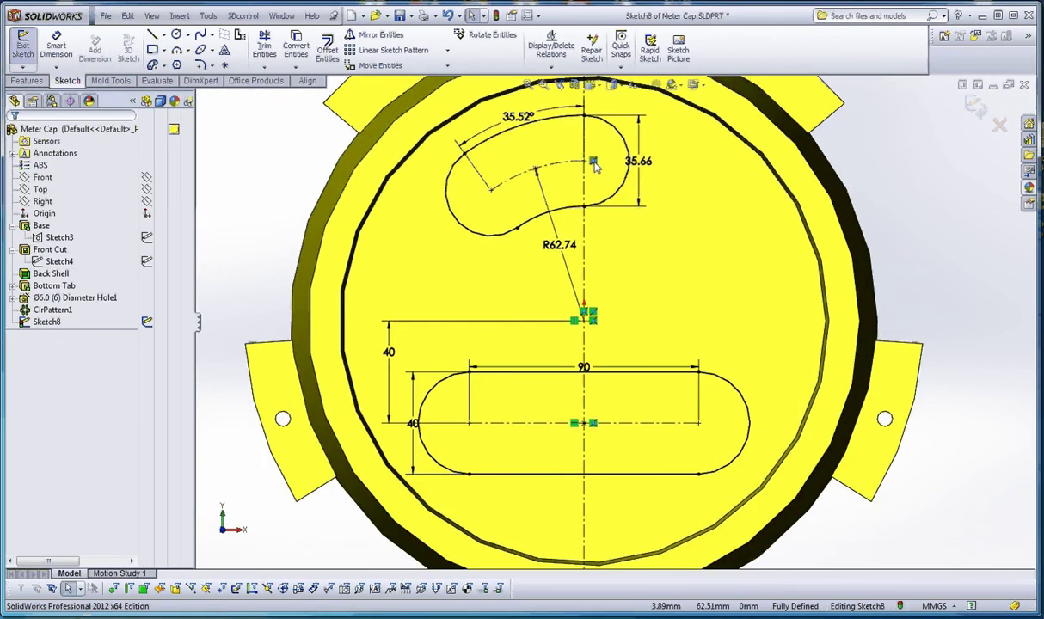
key("ctrl+z")
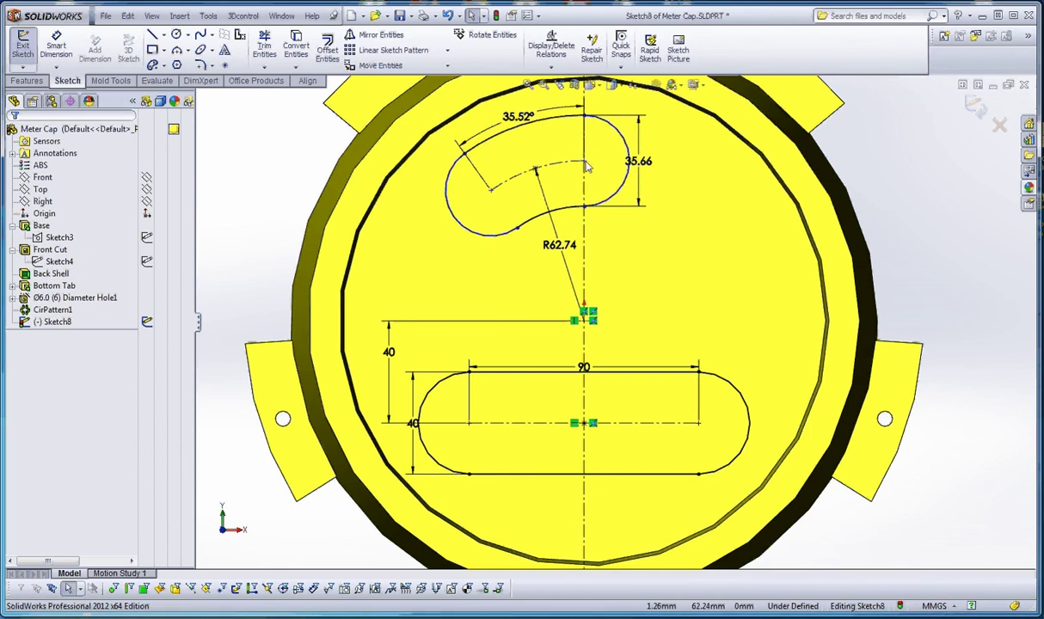
left_click_drag(587, 166, 593, 220)
left_click(588, 220, "ctrl")
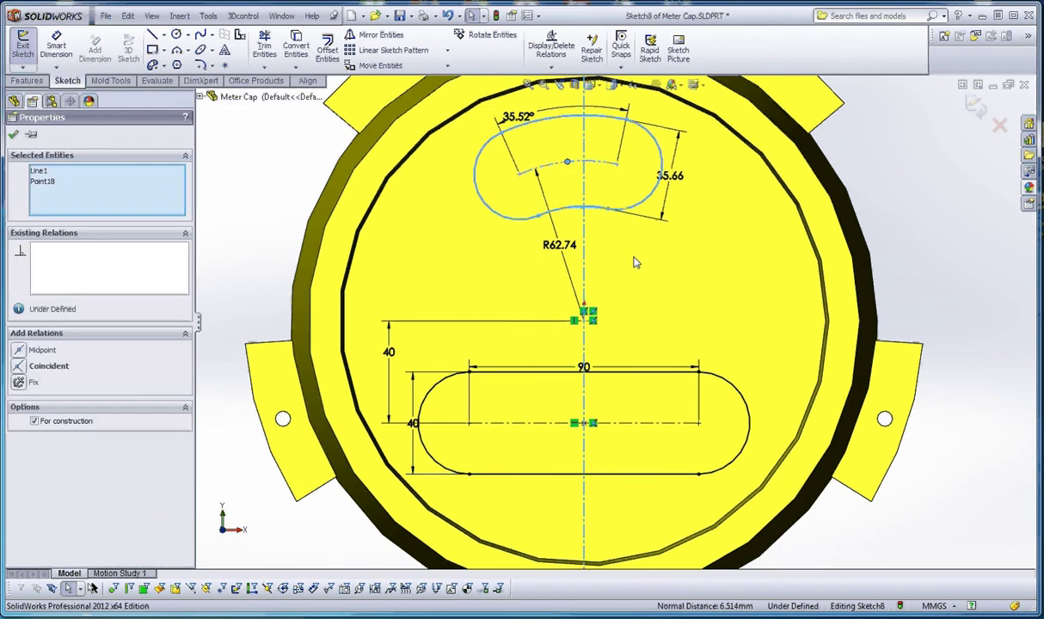
key("f")
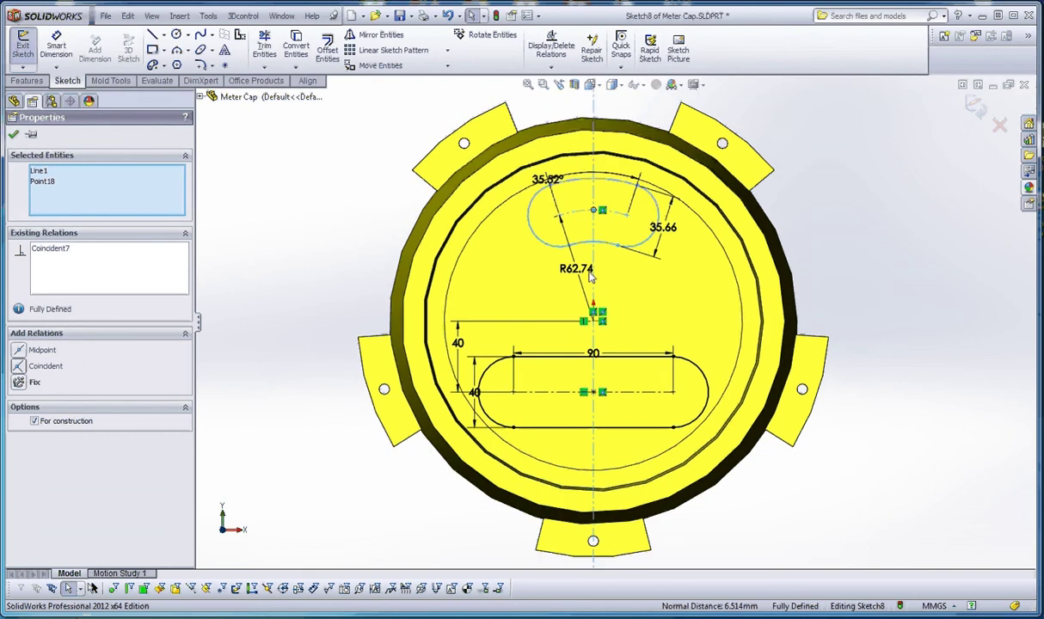
left_click(504, 296)
left_click(593, 247)
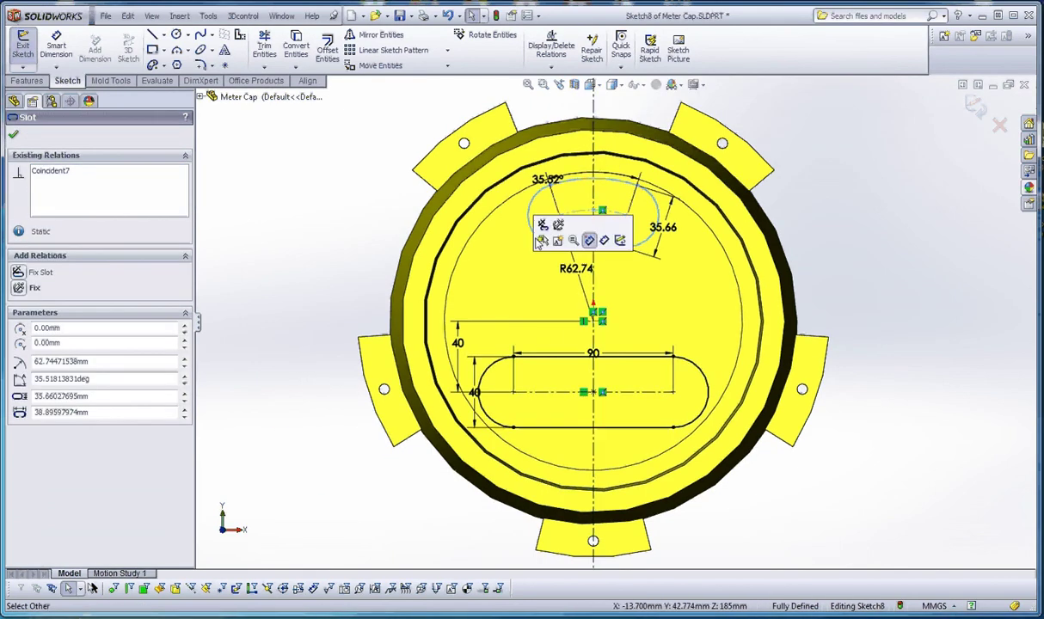
key("Escape")
scroll(589, 276, "down", 5)
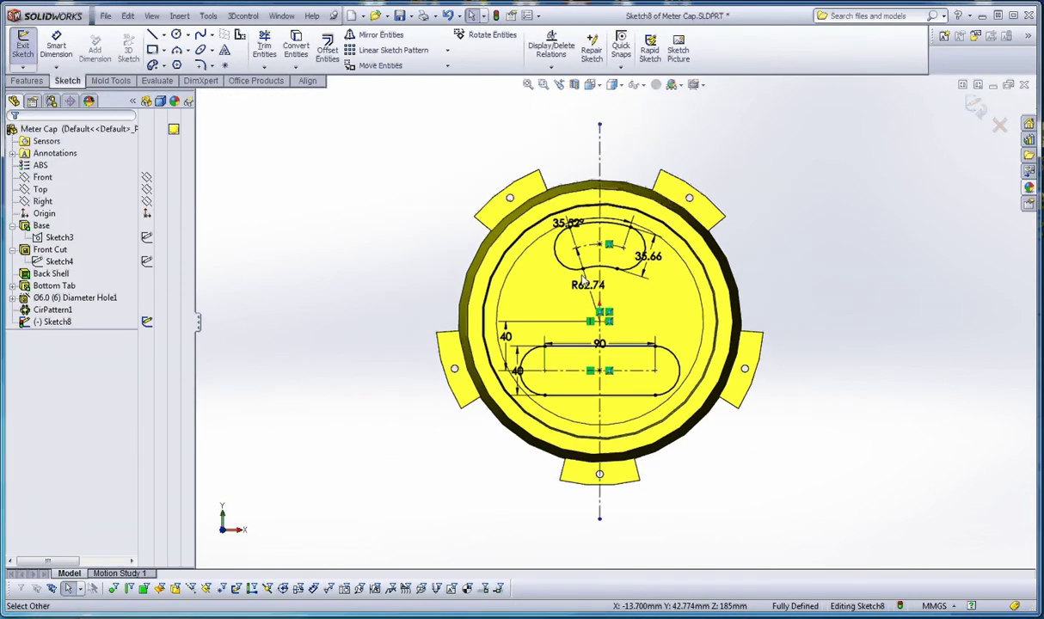
Change the arc slot's angle from 35.52° to 60°, then to 80°.
scroll(580, 217, "up", 7)
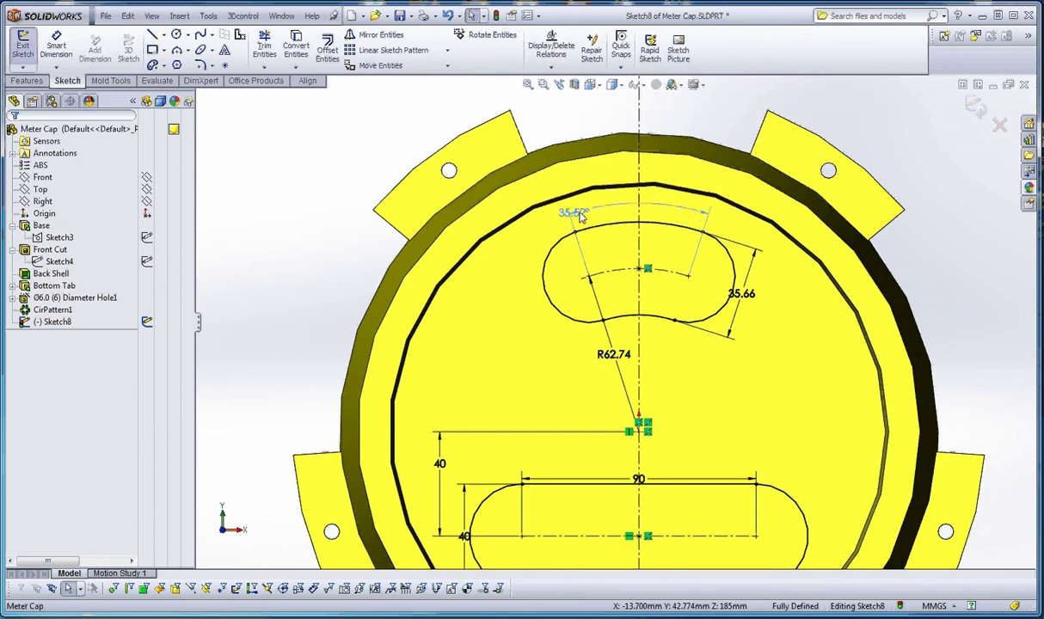
double_click(580, 217)
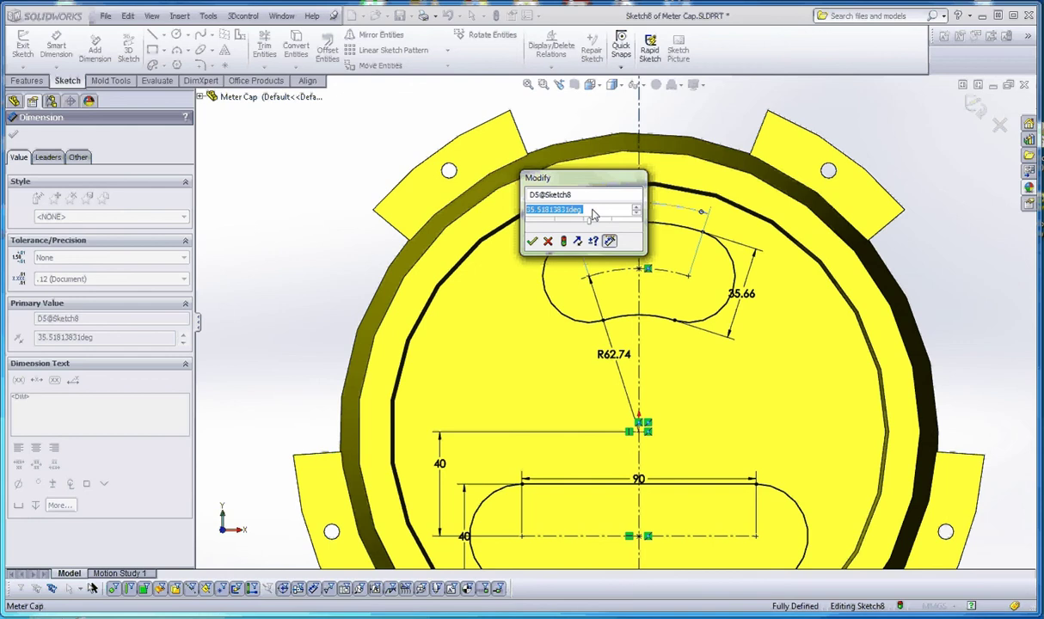
type("60")
key("Return")
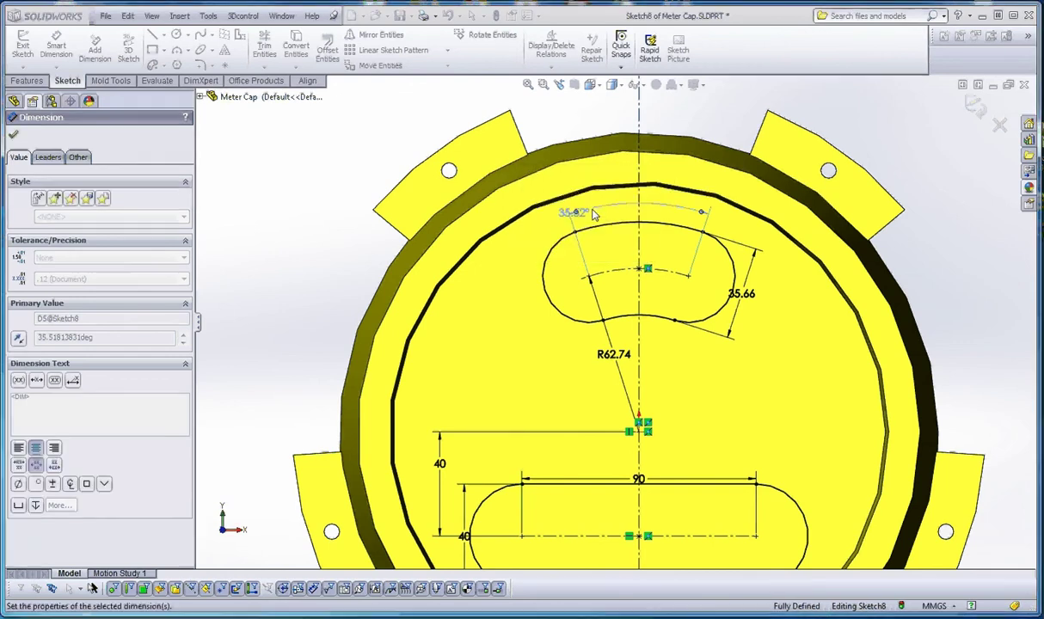
left_click(660, 362)
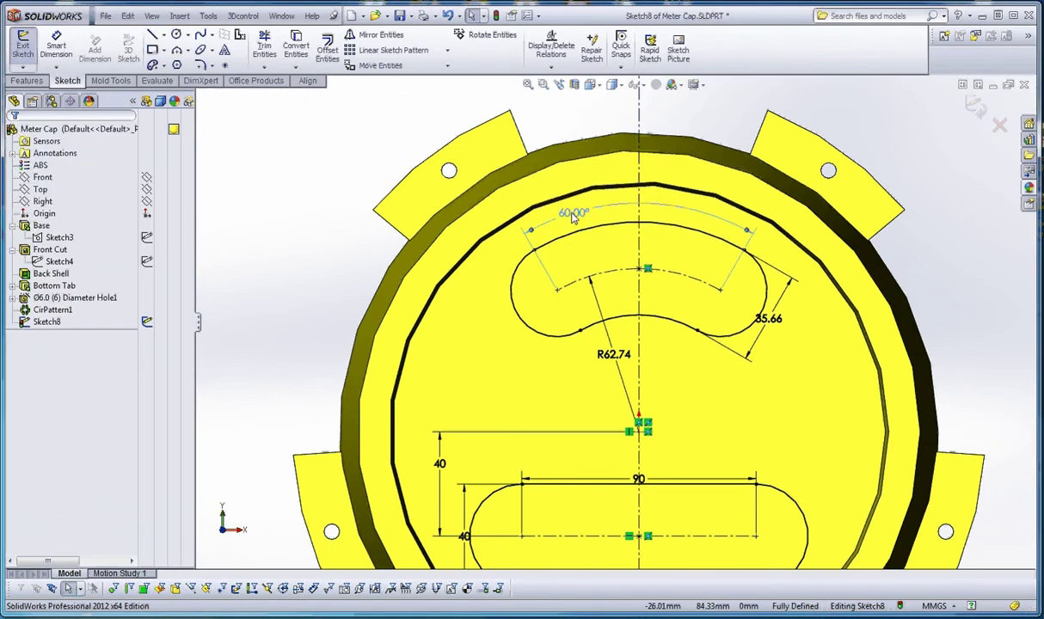
double_click(573, 212)
type("80")
key("Return")
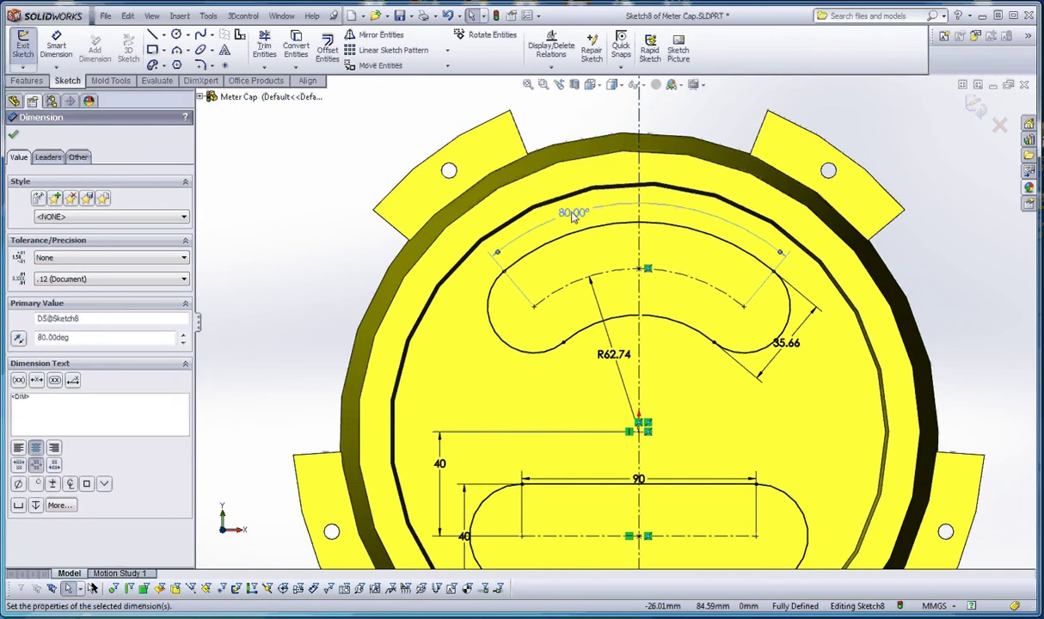
left_click(619, 359)
Set the arc slot radius to R50 and its width to 50.
double_click(619, 359)
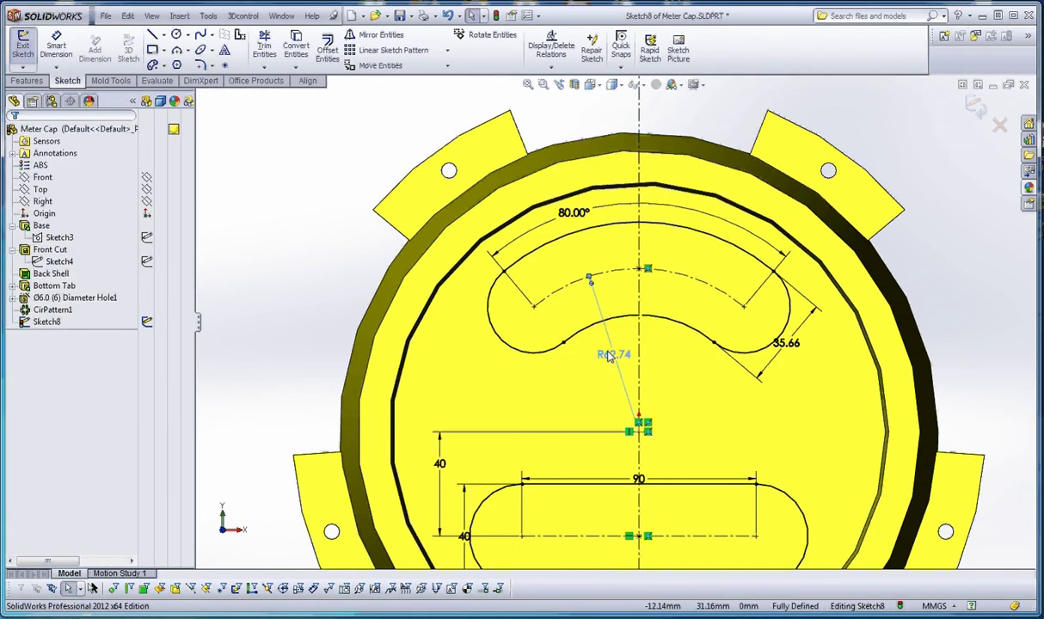
type("50")
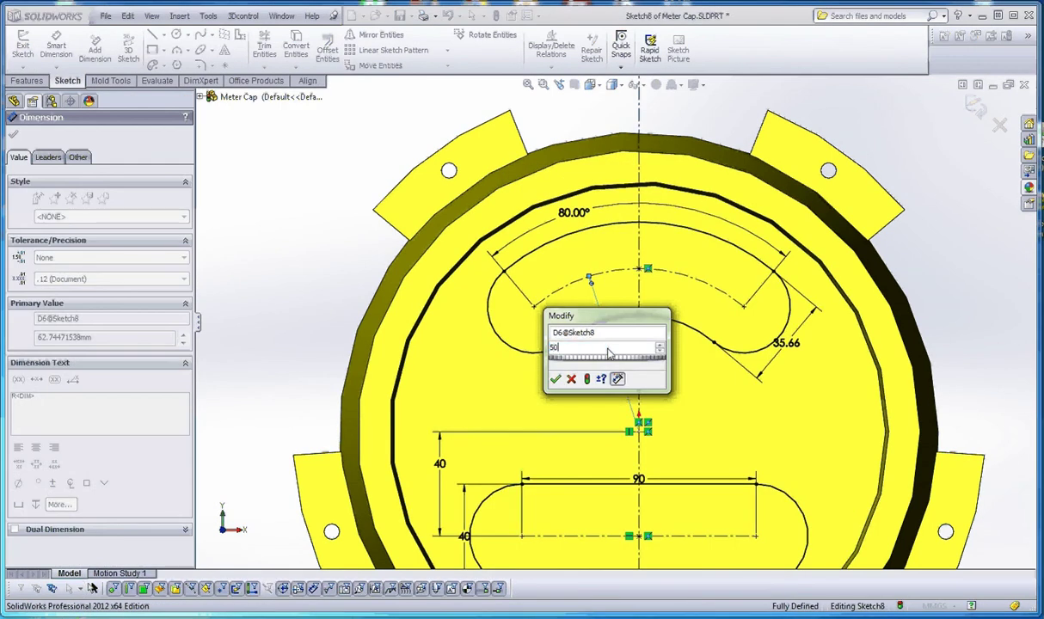
key("Return")
left_click(779, 365)
left_click(777, 368)
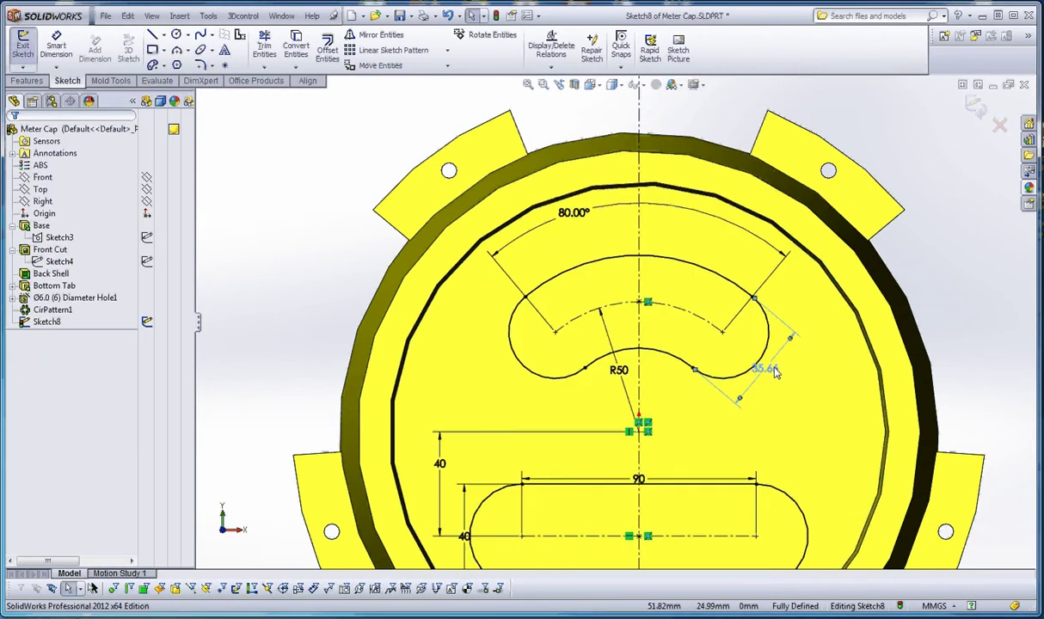
double_click(777, 370)
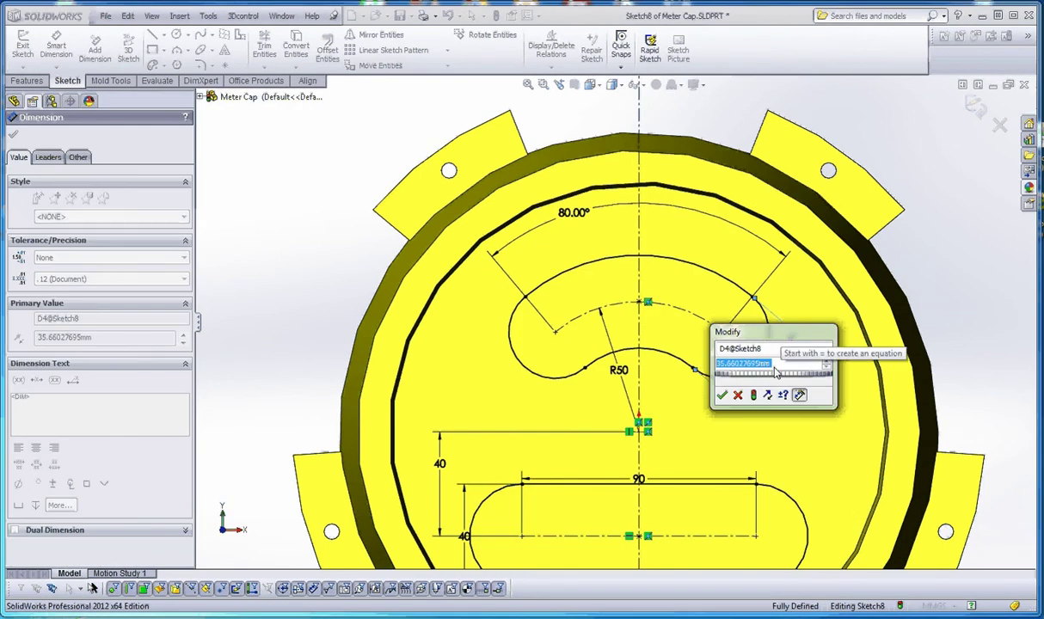
type("50")
key("Return")
left_click(811, 432)
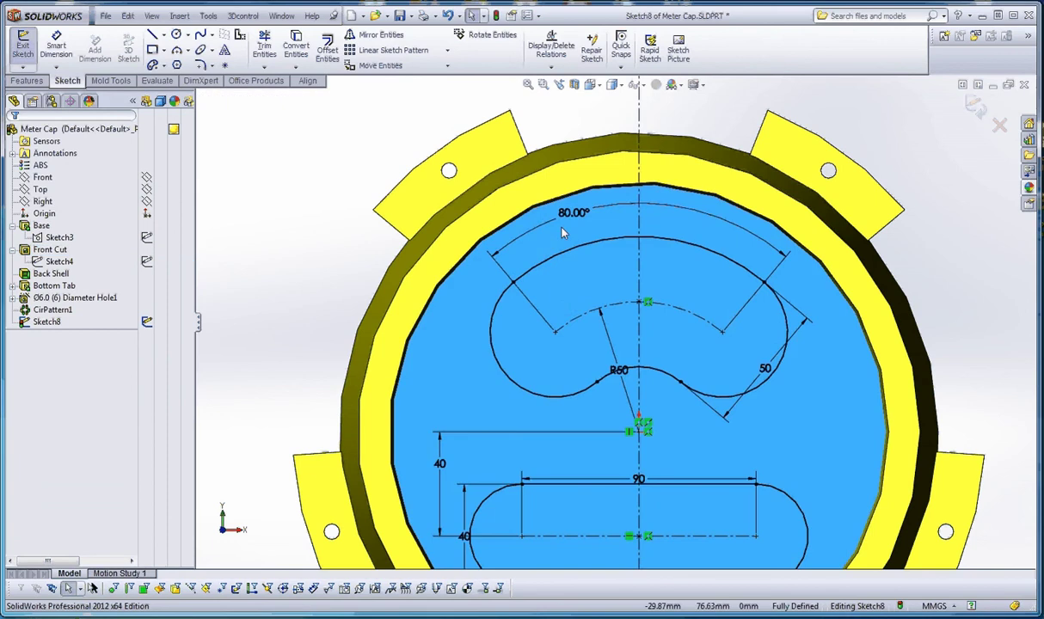
left_click(569, 215)
Set the arc slot's sweep angle to 110°.
double_click(572, 214)
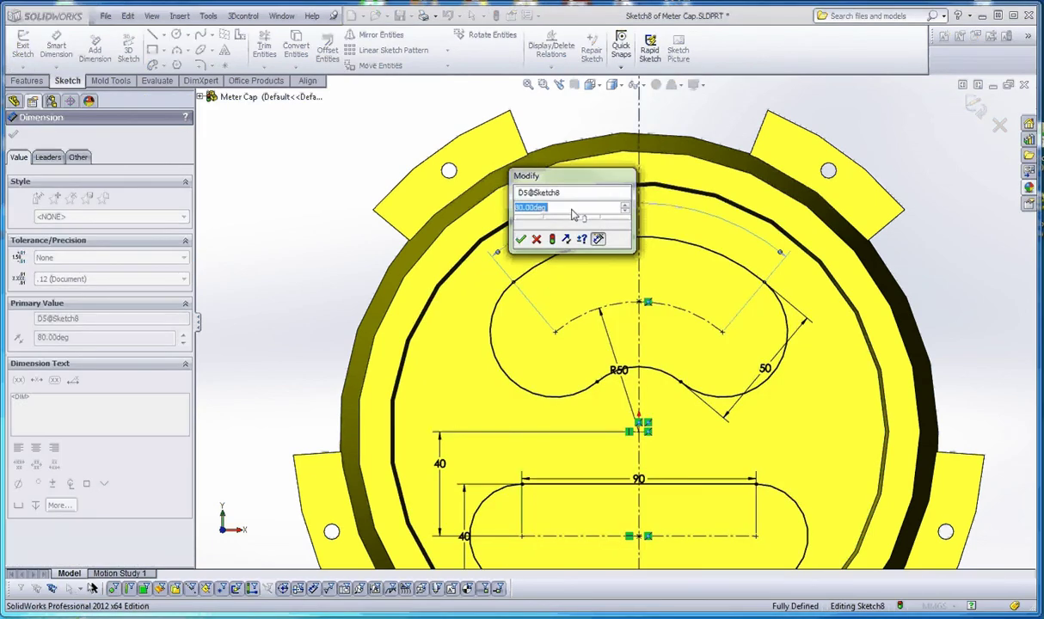
type("110")
key("Return")
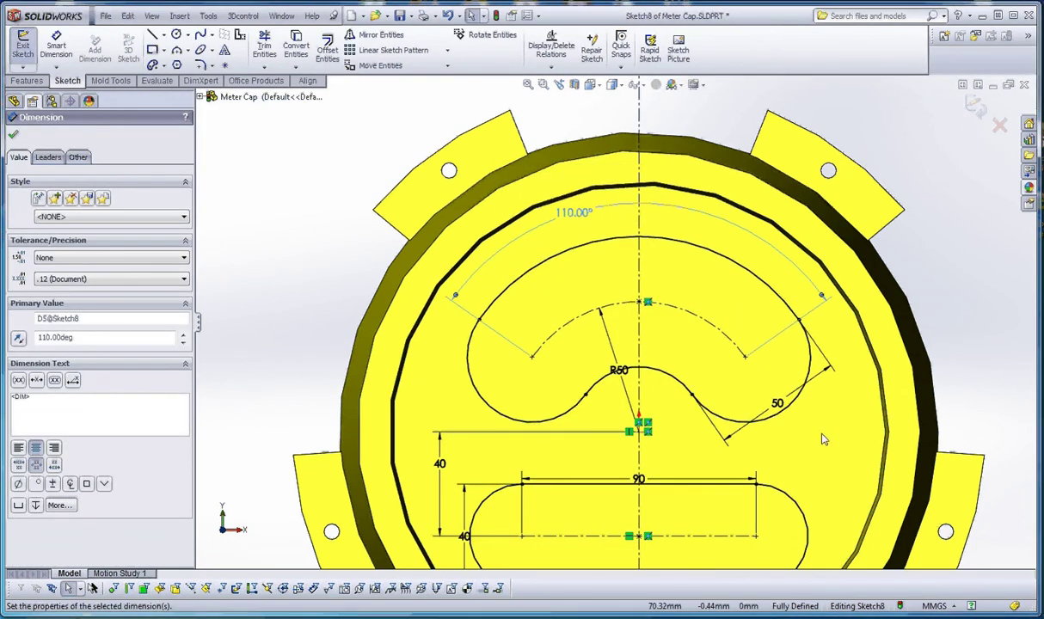
scroll(726, 402, "up", 2)
left_click(727, 402)
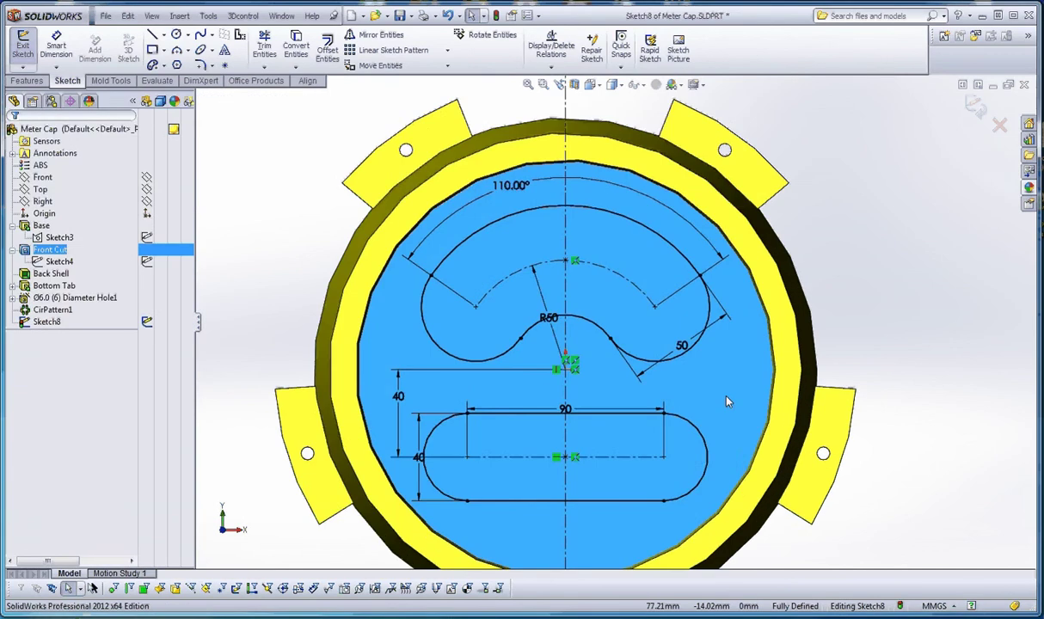
Extrude-cut both slots Blind 14 mm into the front face, creating Cut-Extrude2.
scroll(726, 401, "up", 4)
key("Escape")
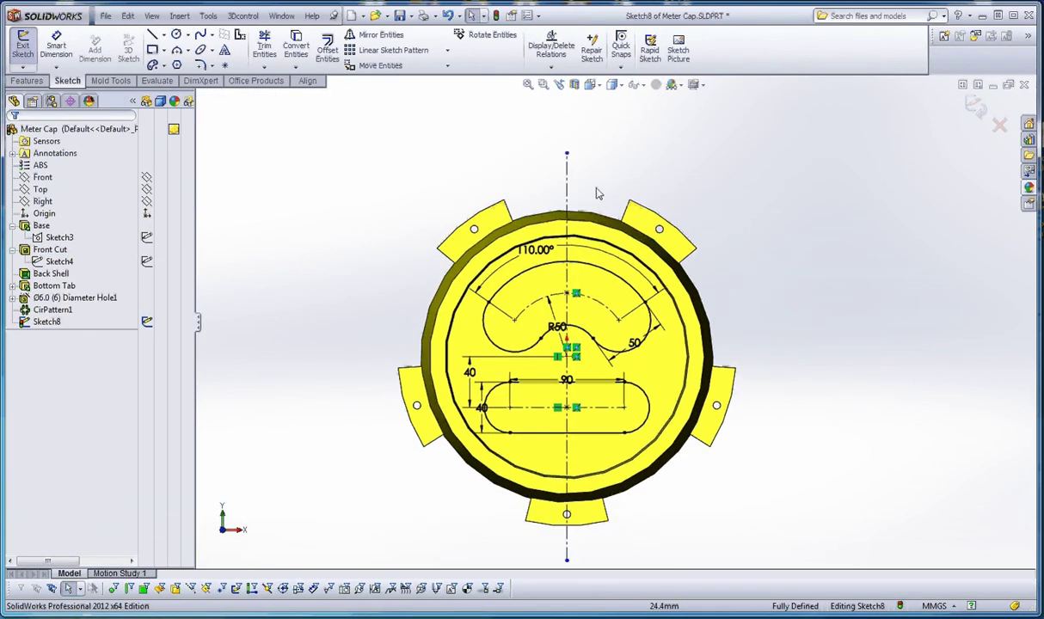
middle_click_drag(599, 194, 634, 206)
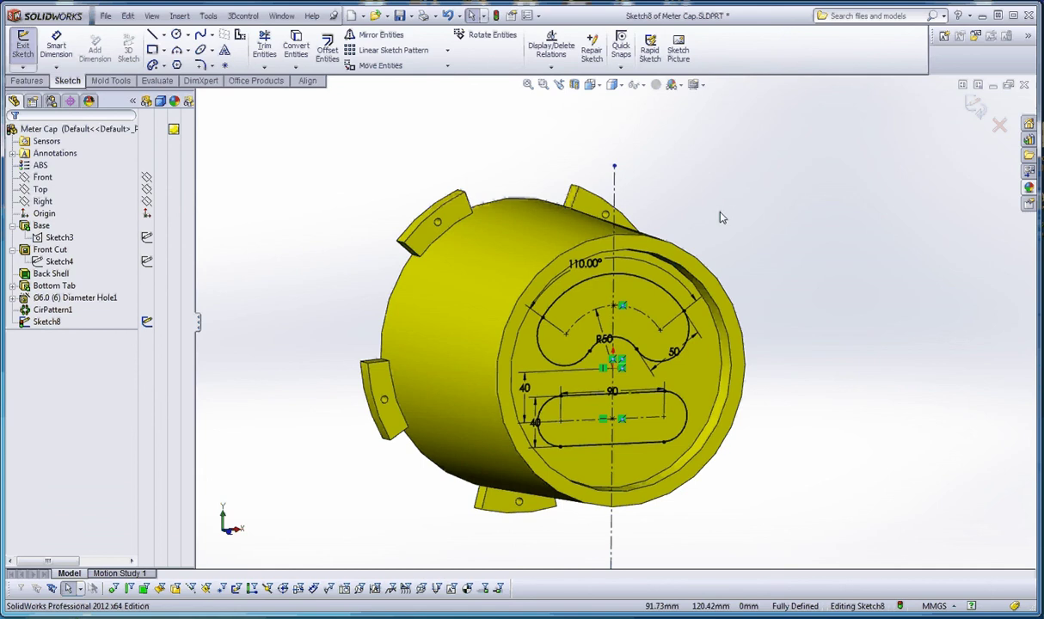
left_click(36, 84)
left_click(198, 47)
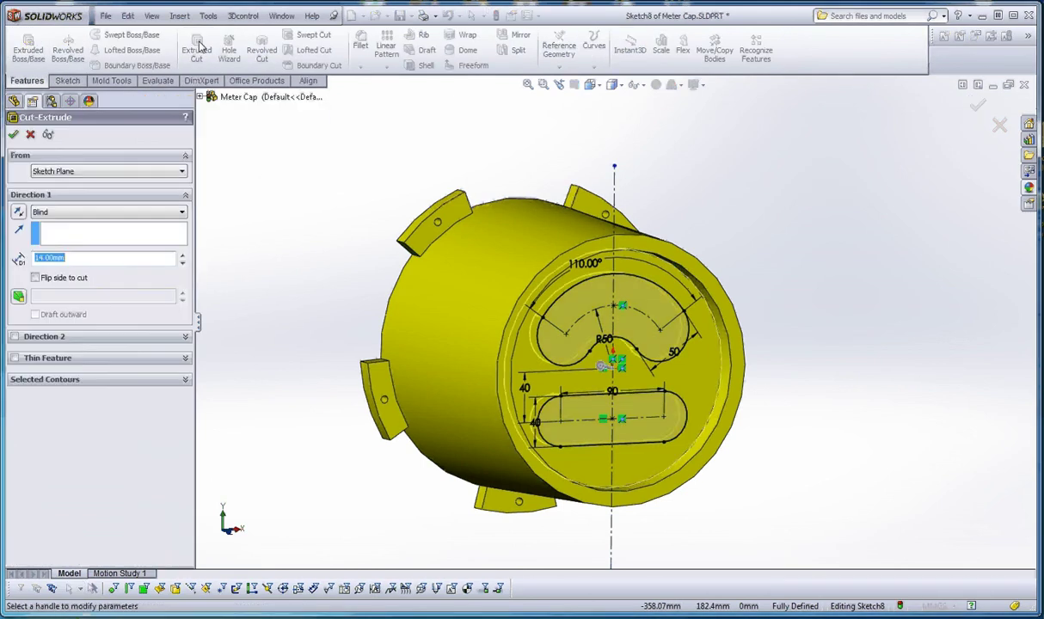
mouse_move(253, 167)
middle_mouse_down()
mouse_move(268, 193)
mouse_move(342, 224)
mouse_move(293, 230)
mouse_move(533, 344)
middle_mouse_up()
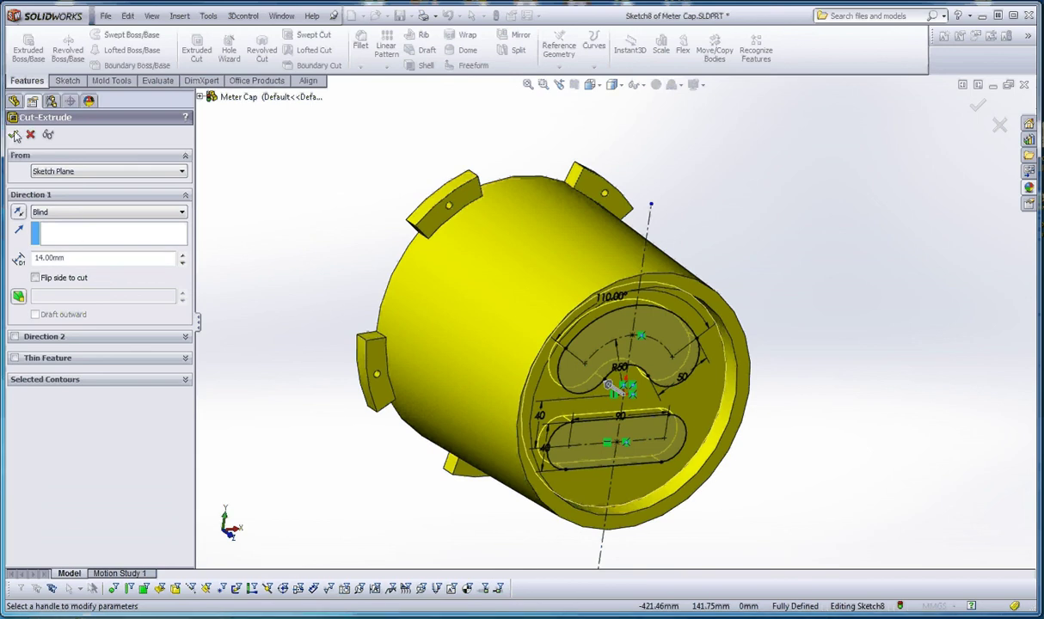
key("Return")
middle_click_drag(282, 220, 305, 223)
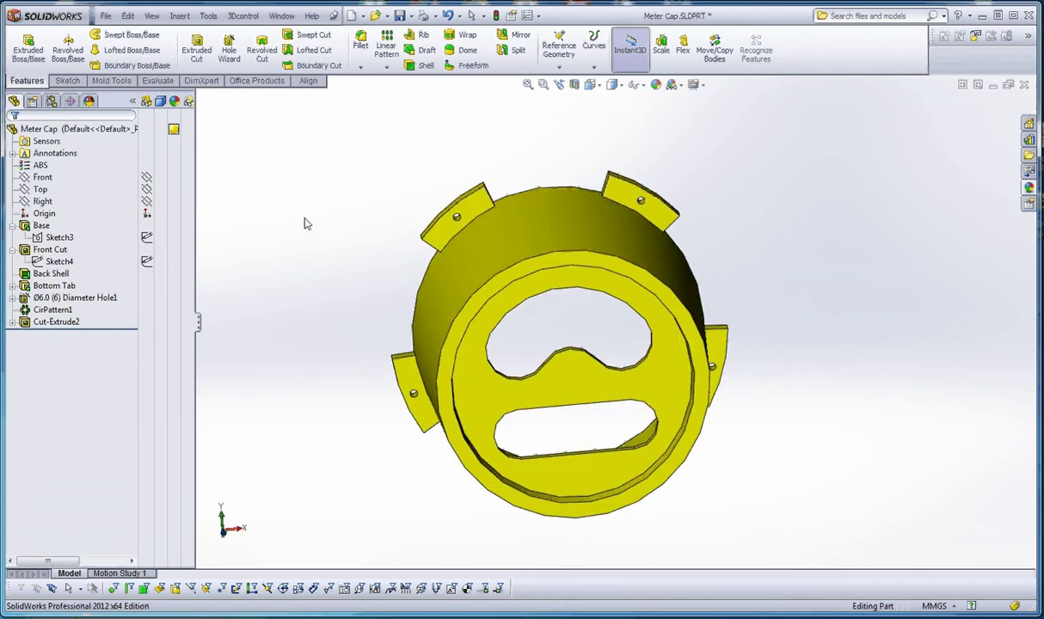
Rename the Cut-Extrude2 feature in the FeatureManager tree to 'Slot Cut'.
left_click(59, 310)
left_click(58, 323)
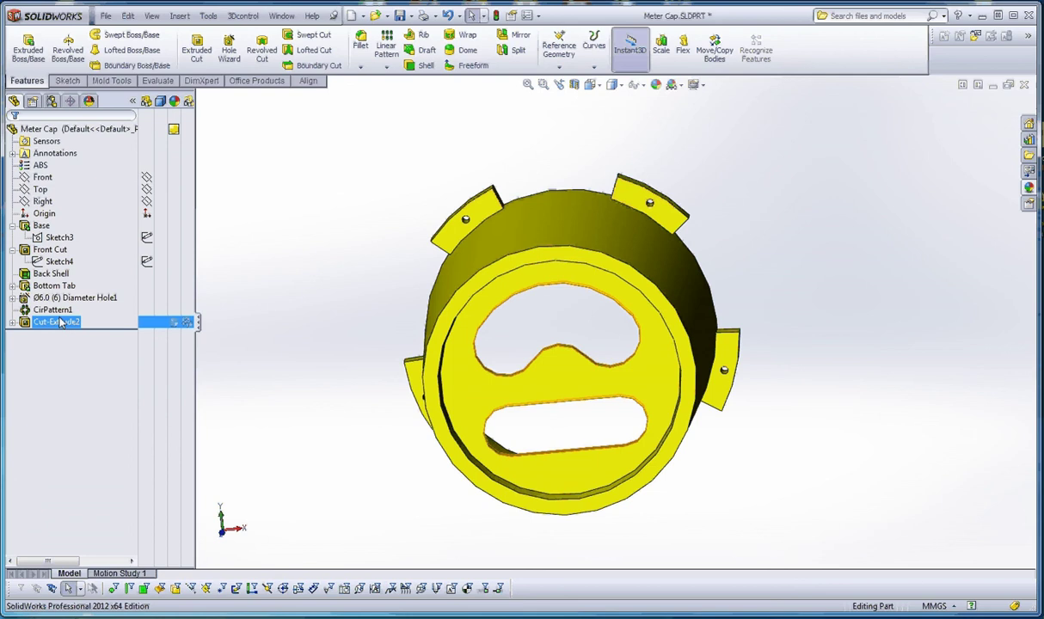
left_click(75, 323)
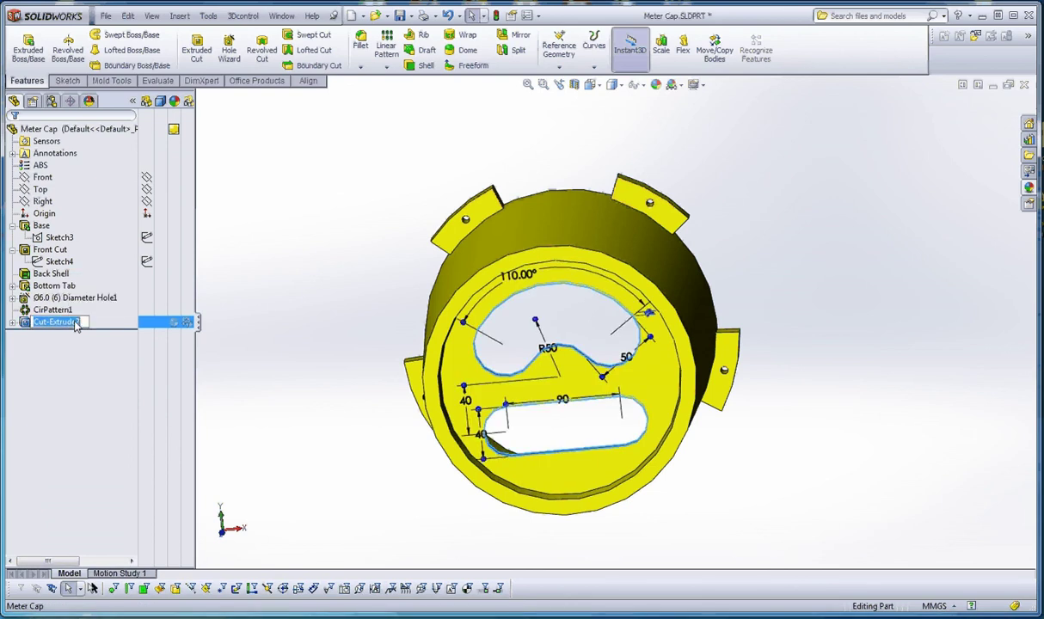
type("S")
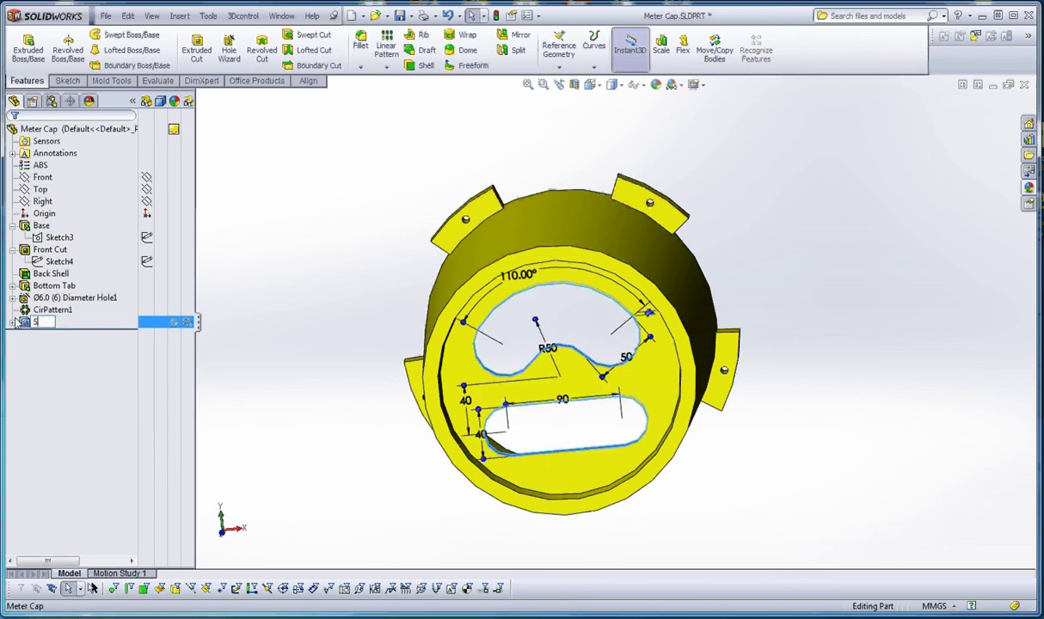
type("lot Cut")
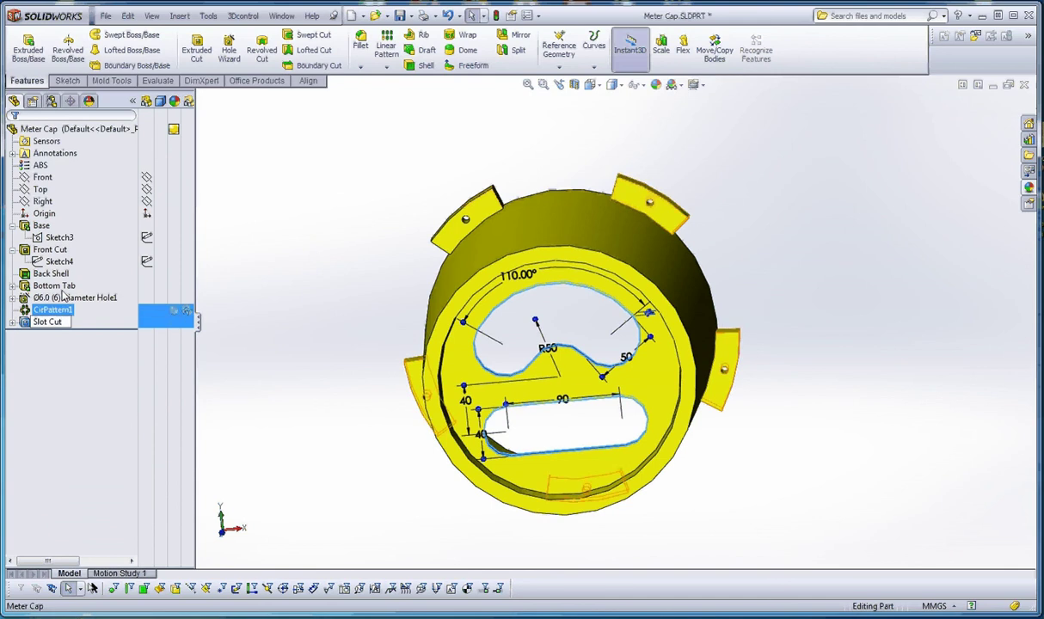